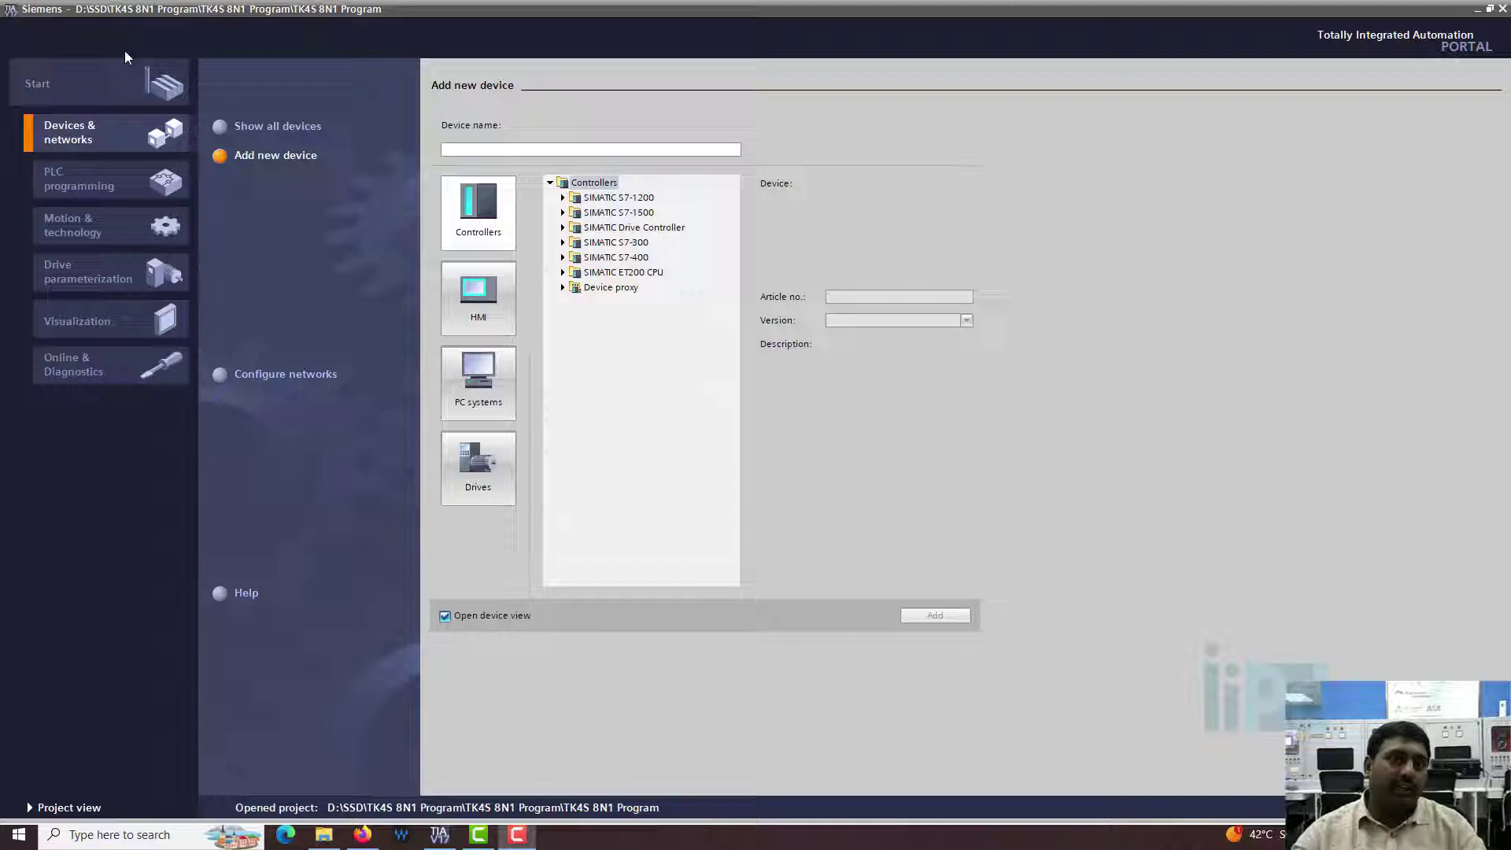
Add the CPU 1215C DC/DC/Rly, article 6ES7 215-1HG40-0XB0, to the project.
click(563, 198)
click(575, 213)
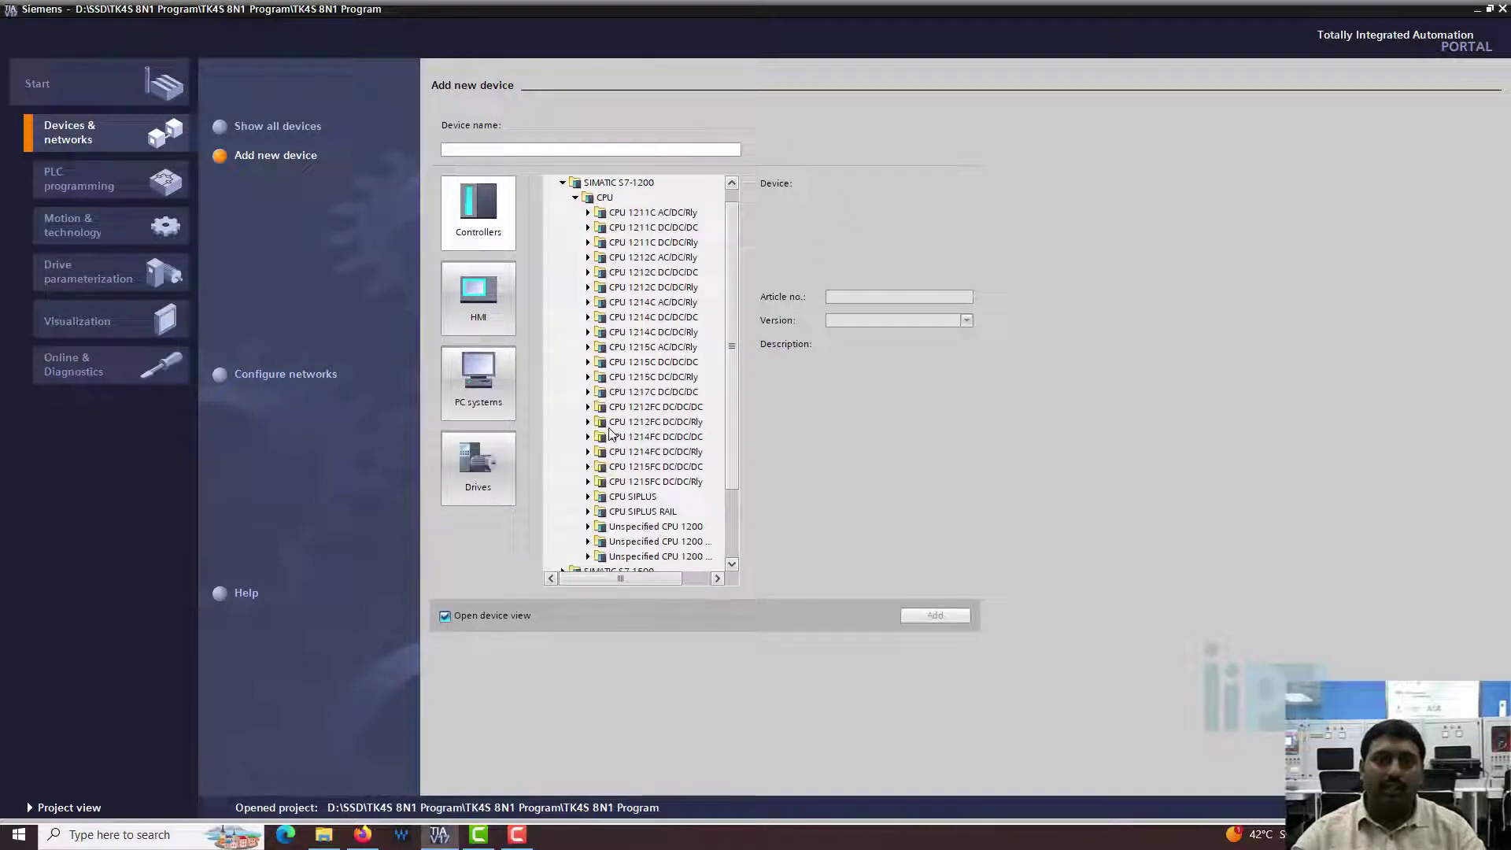
click(638, 392)
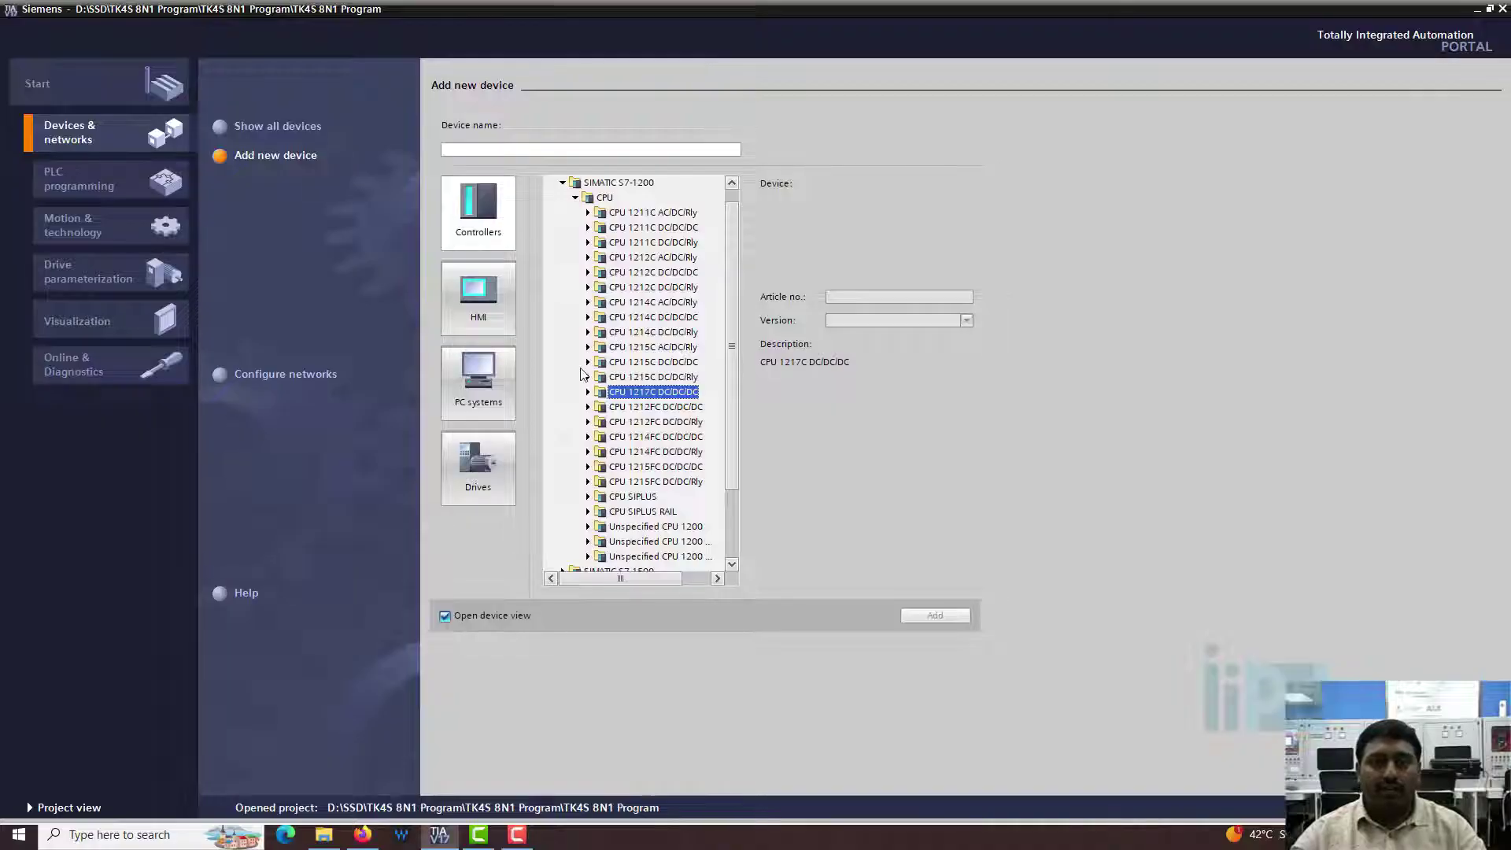
click(588, 377)
click(674, 407)
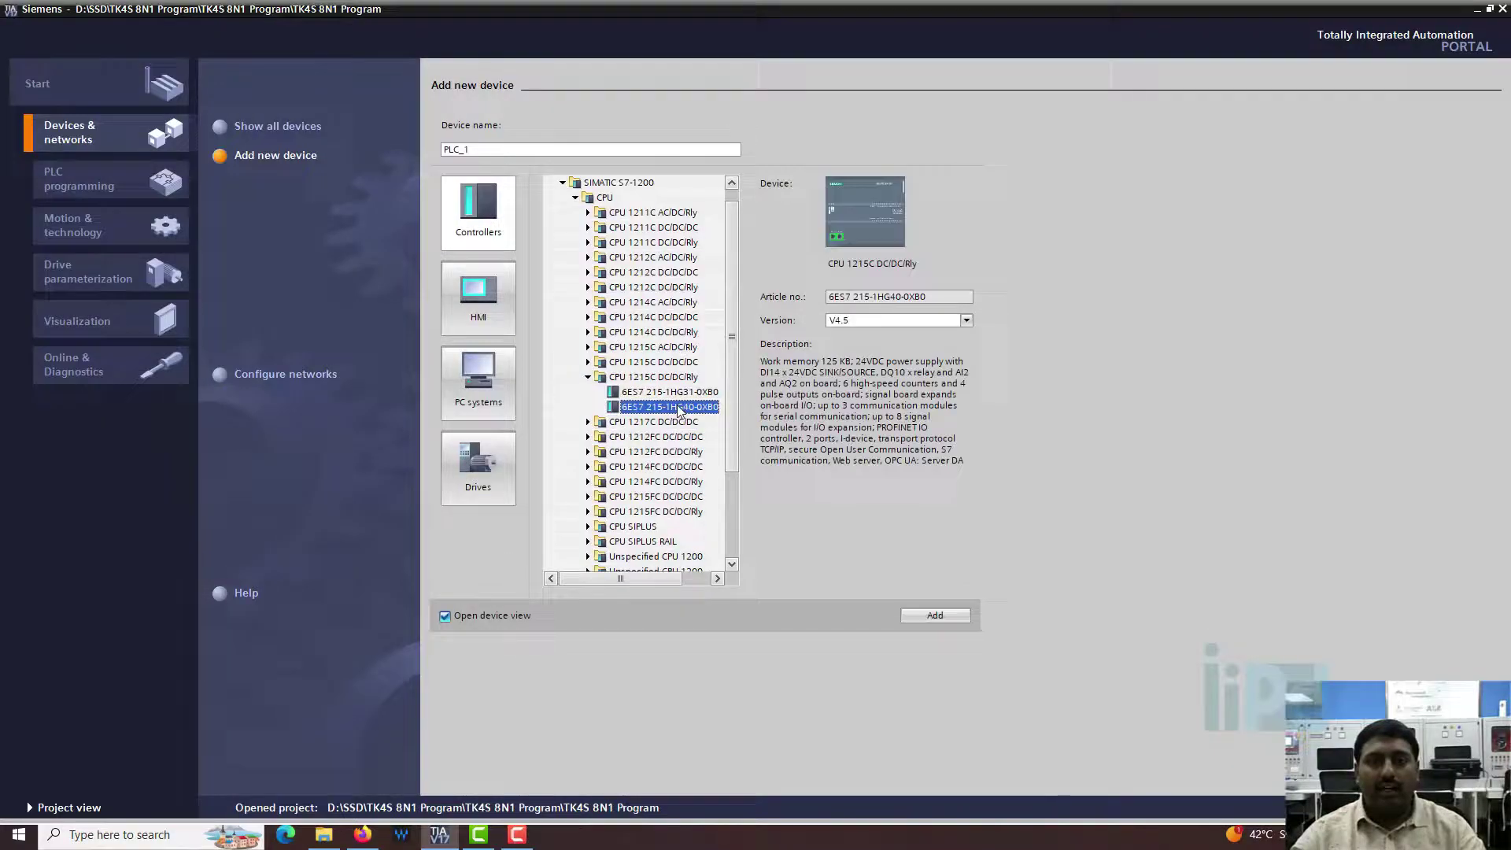
click(933, 616)
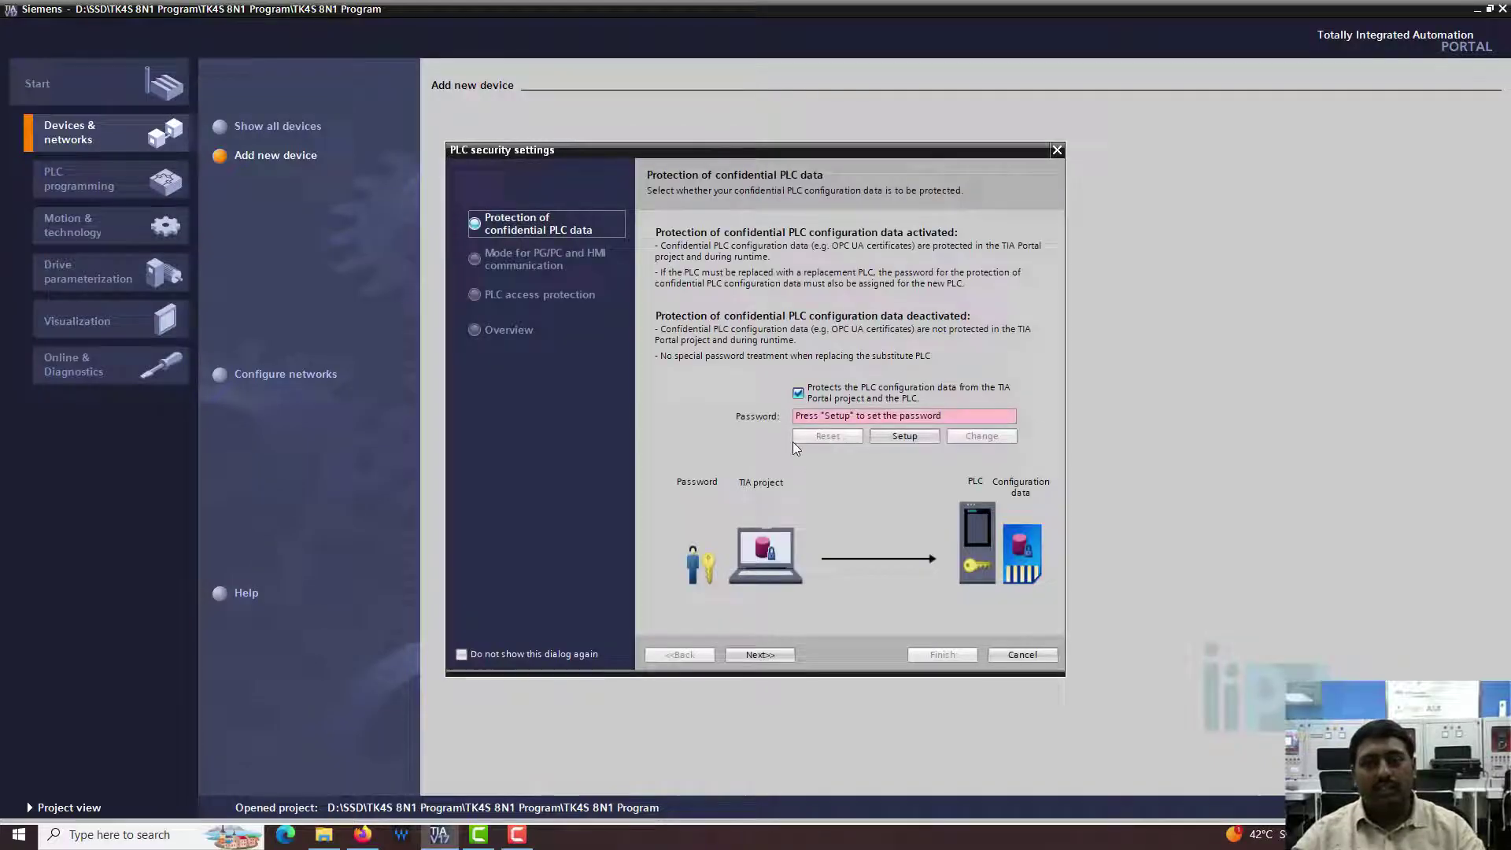
Turn off configuration-data protection, allow full access without a password, and finish creating PLC_1.
click(798, 392)
click(761, 654)
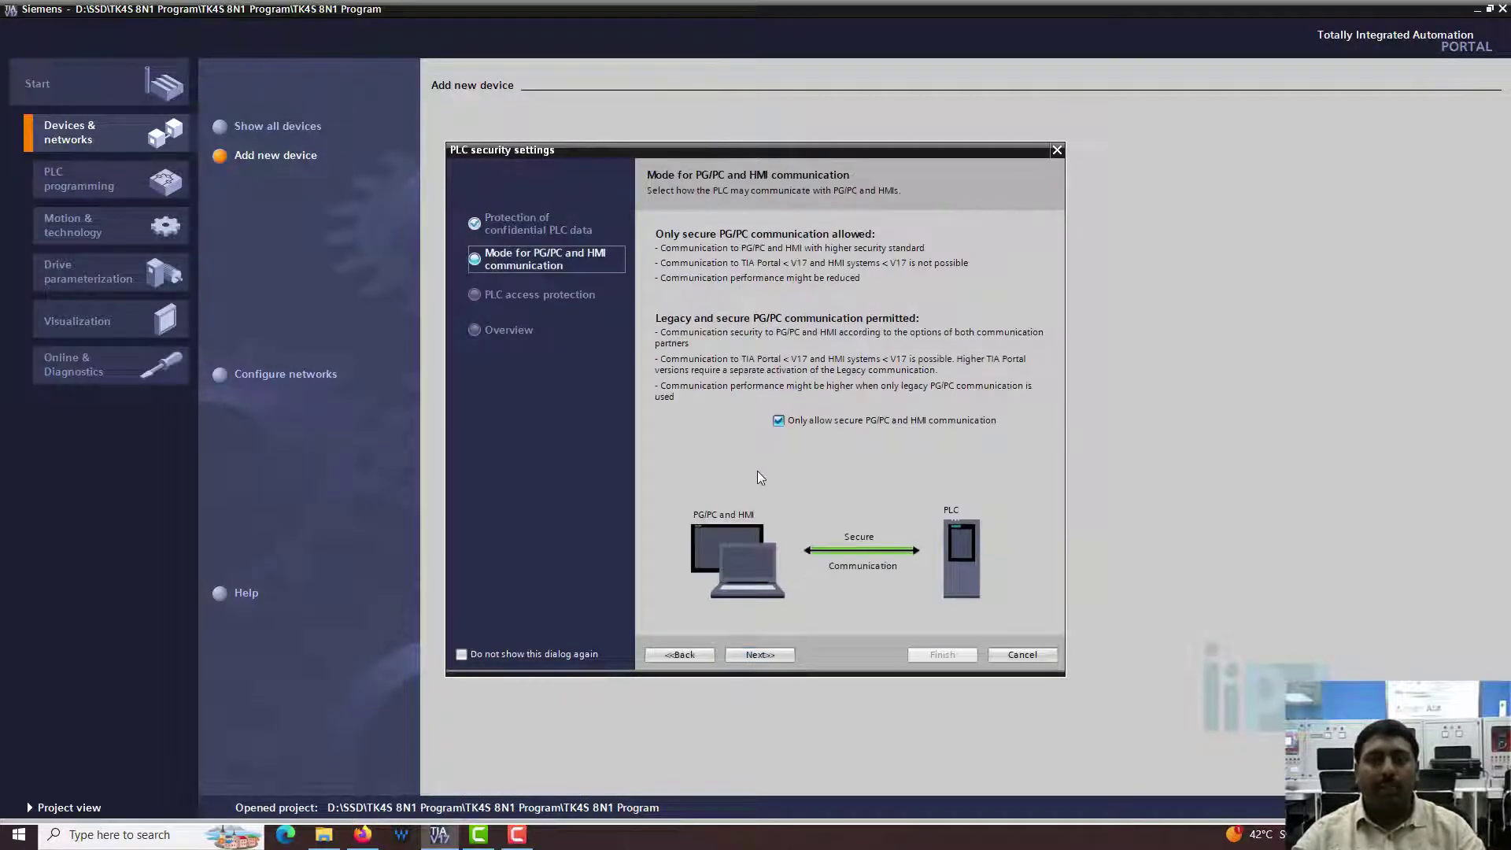
click(760, 655)
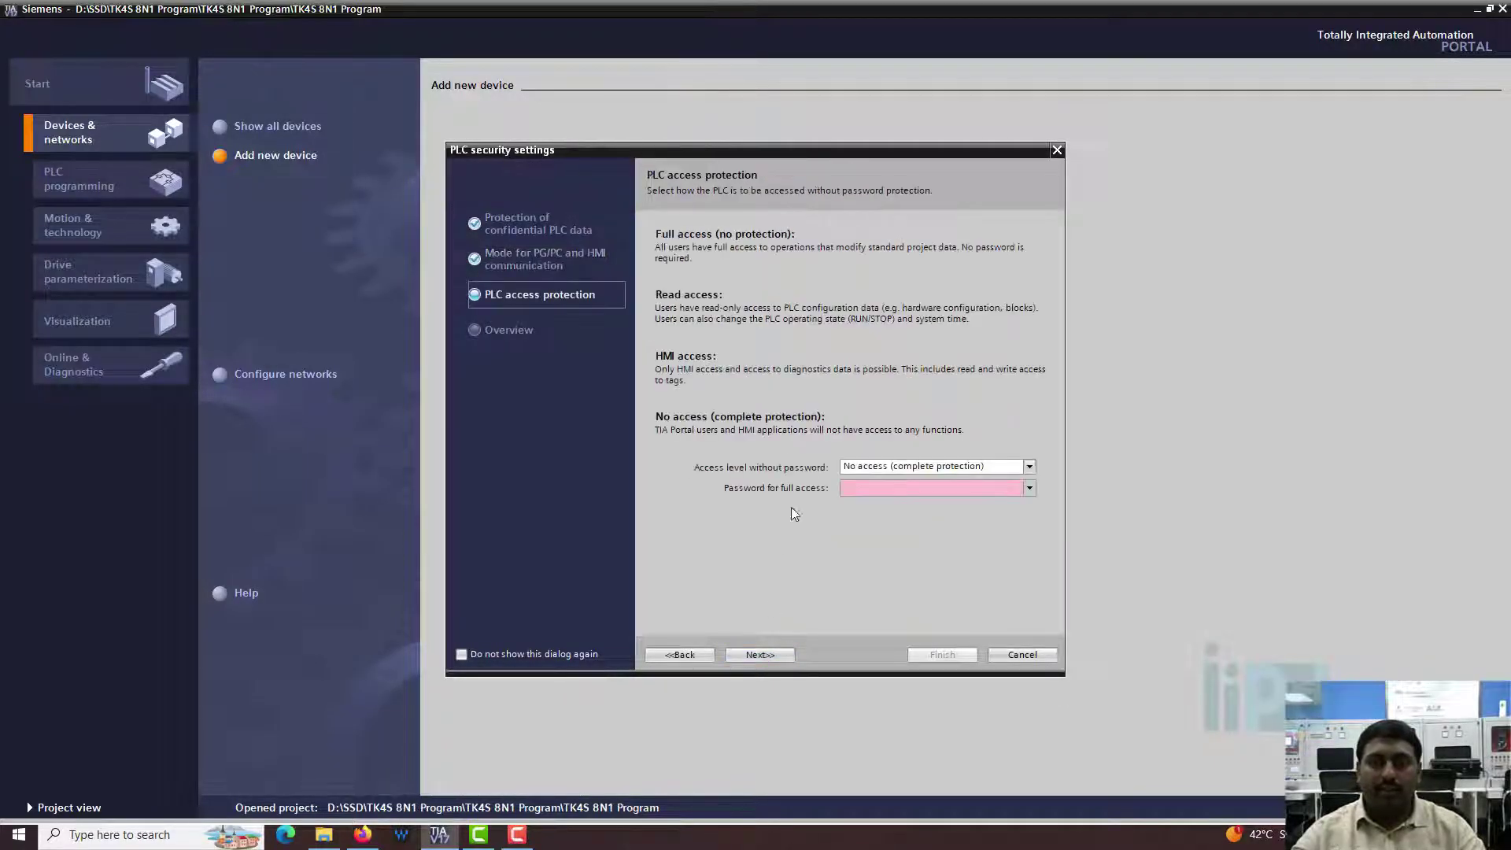
click(869, 469)
click(868, 470)
click(872, 478)
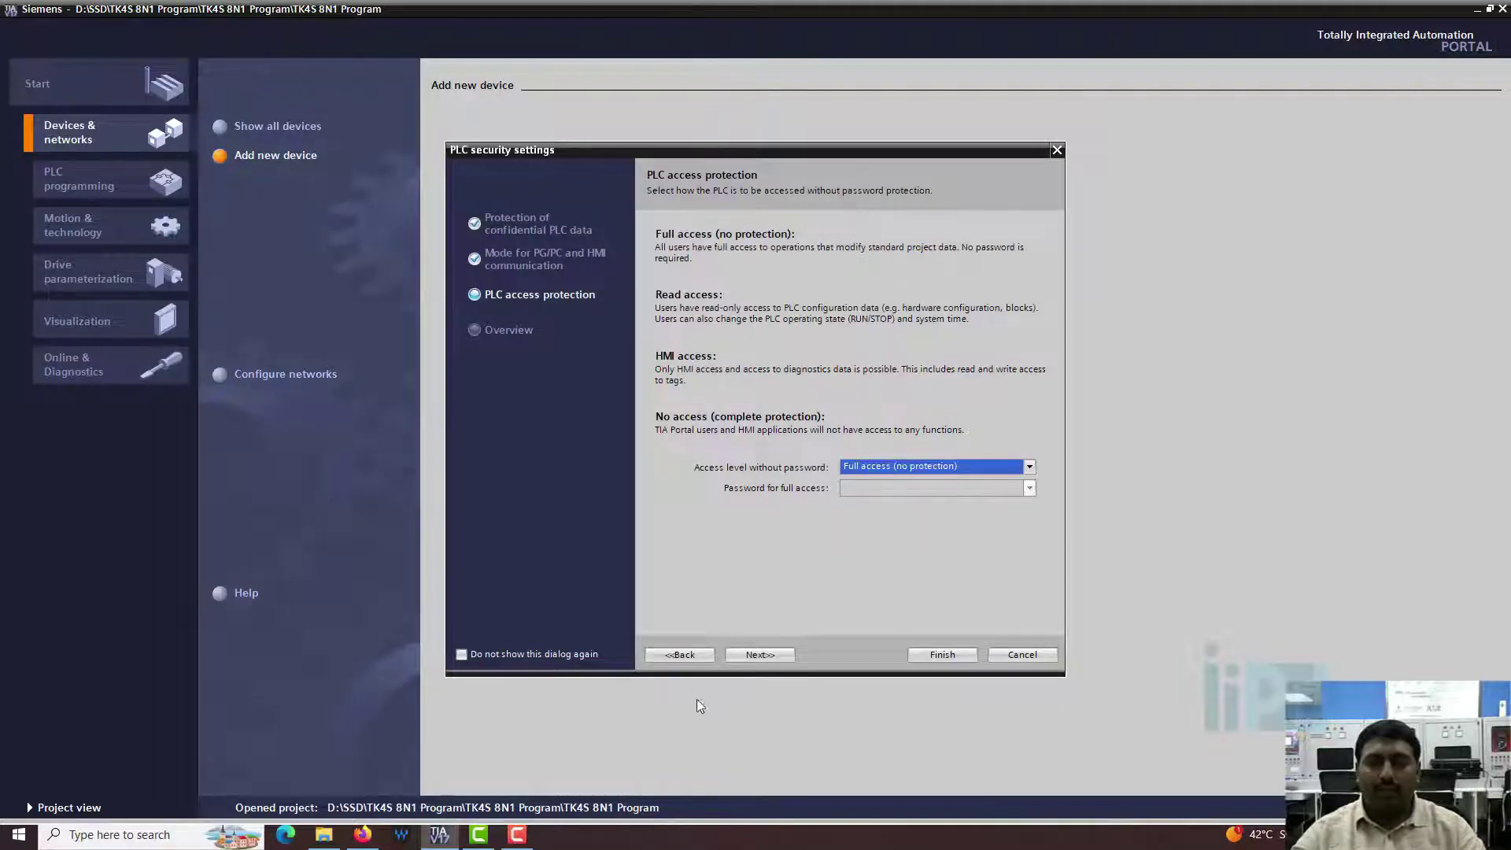
click(761, 655)
click(923, 655)
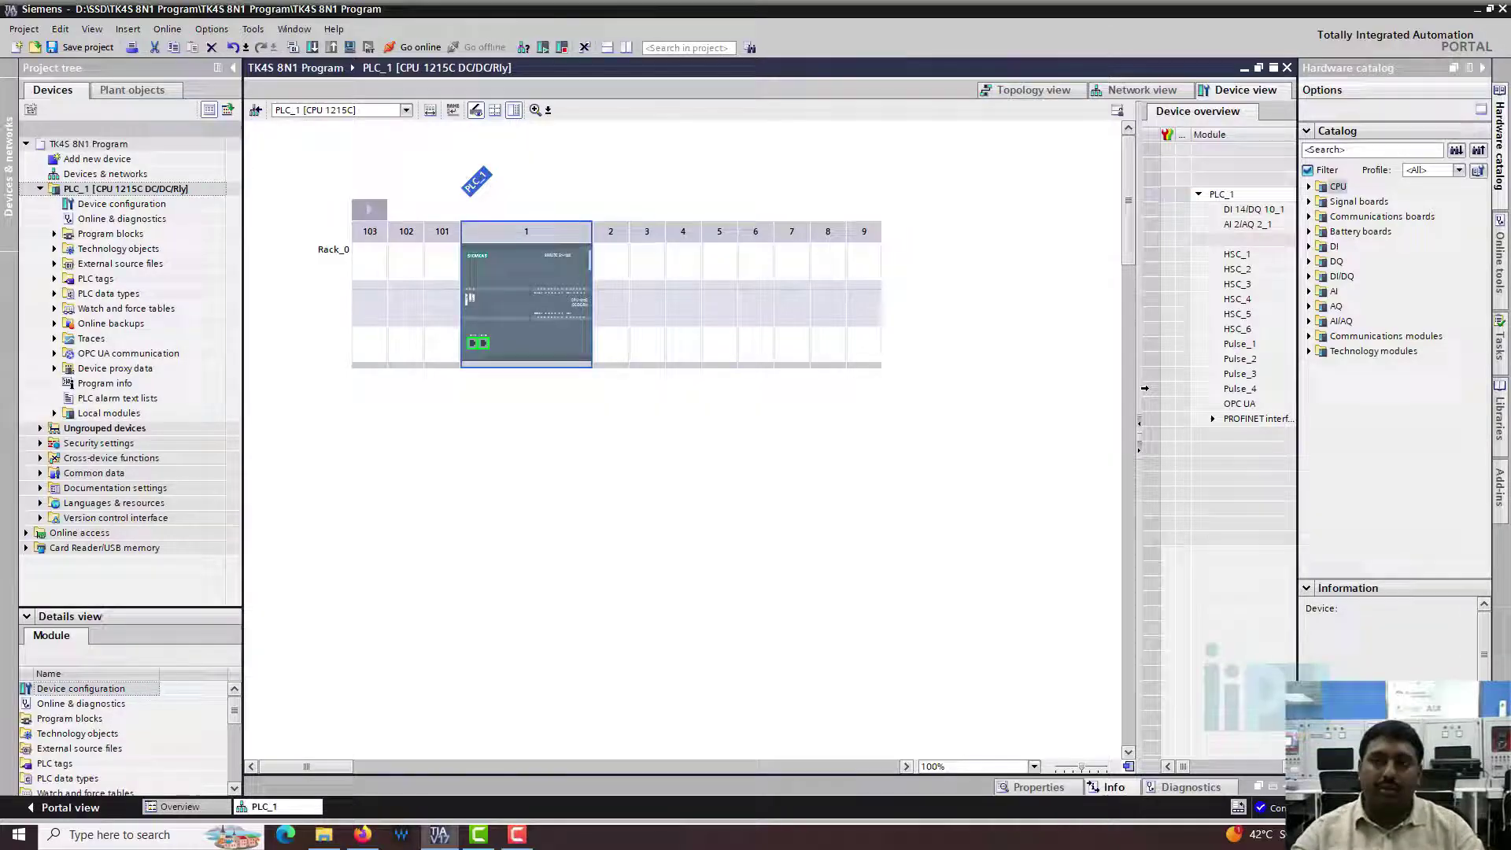
Place the CM 1241 (RS485) module 6ES7 241-1CH30-0XB0 in slot 101, then delete it.
click(1309, 336)
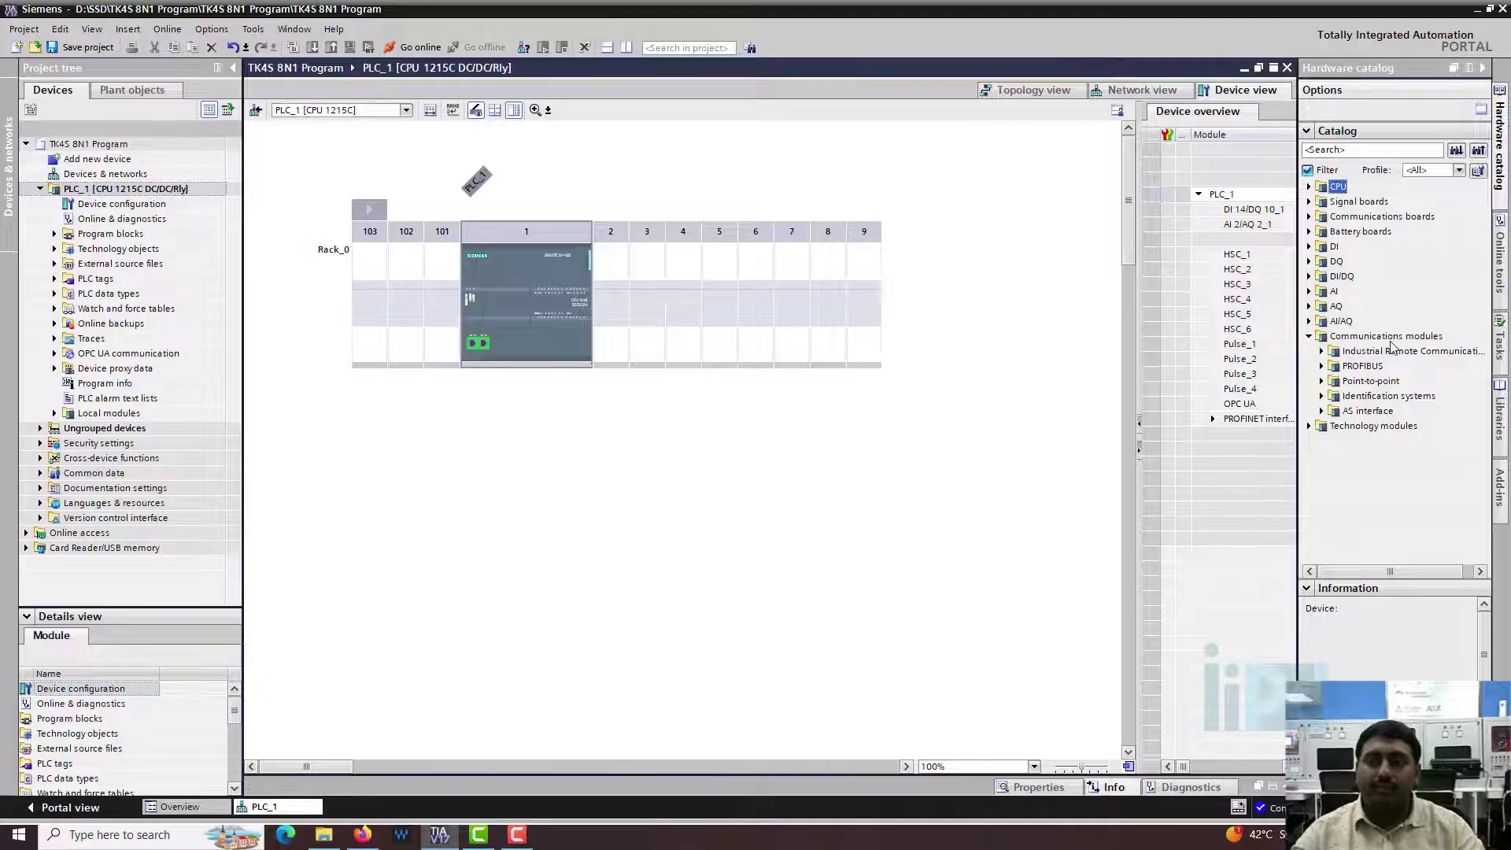
click(1378, 337)
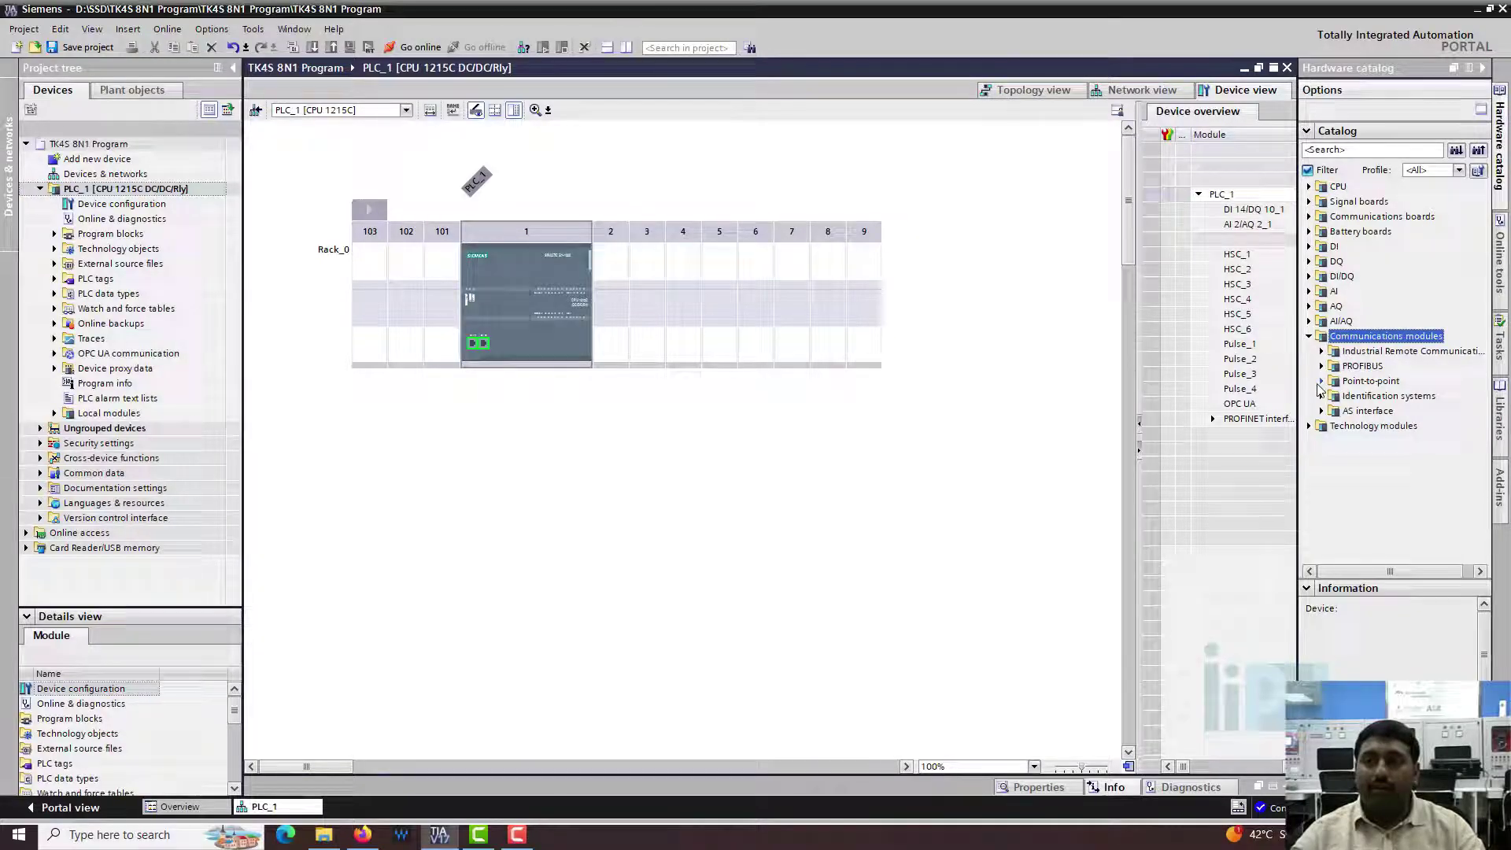
click(1323, 381)
click(1404, 412)
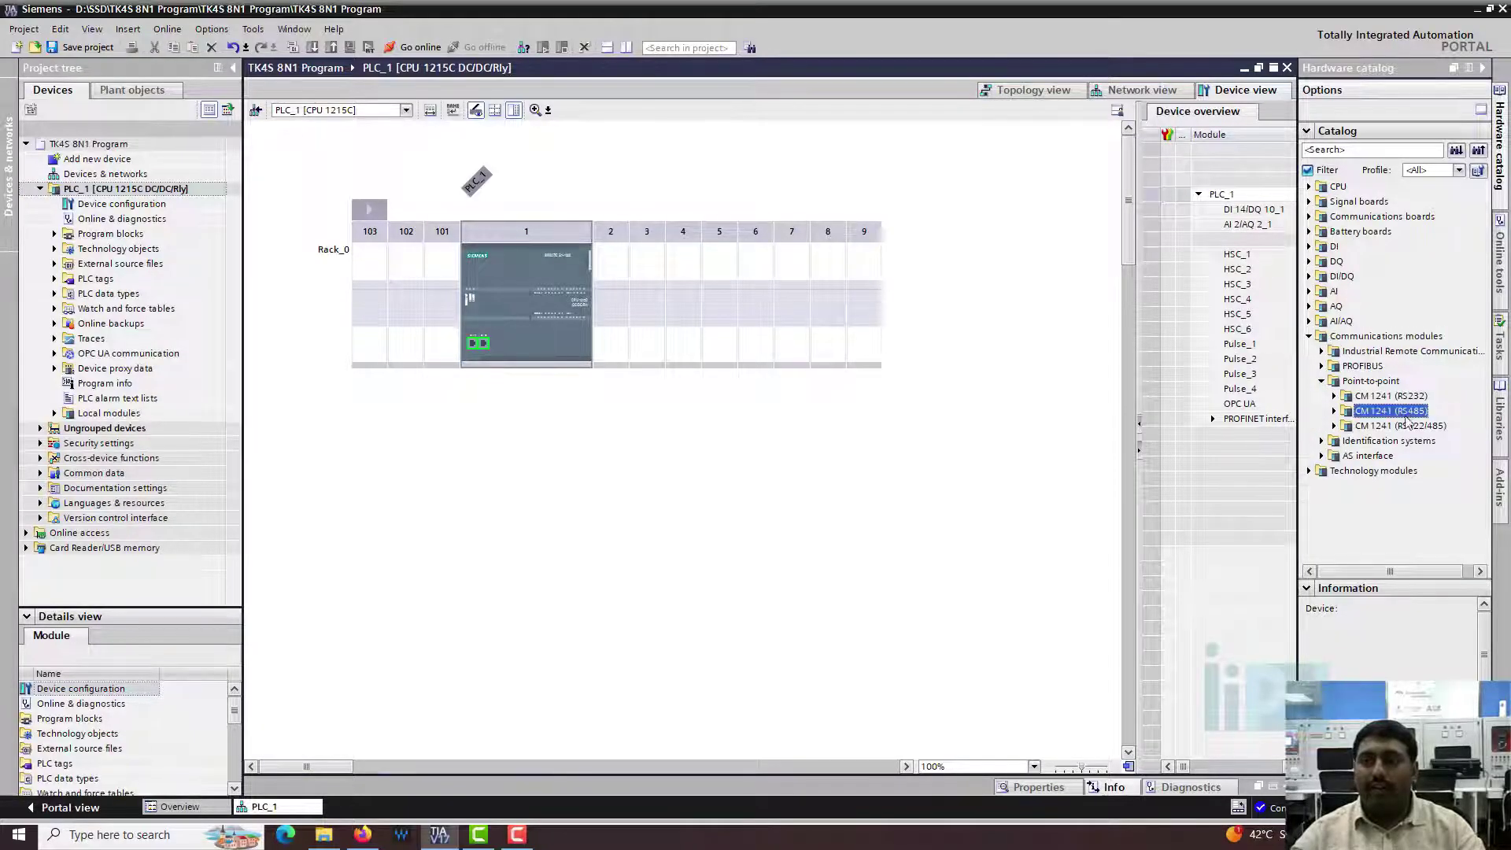
click(1335, 411)
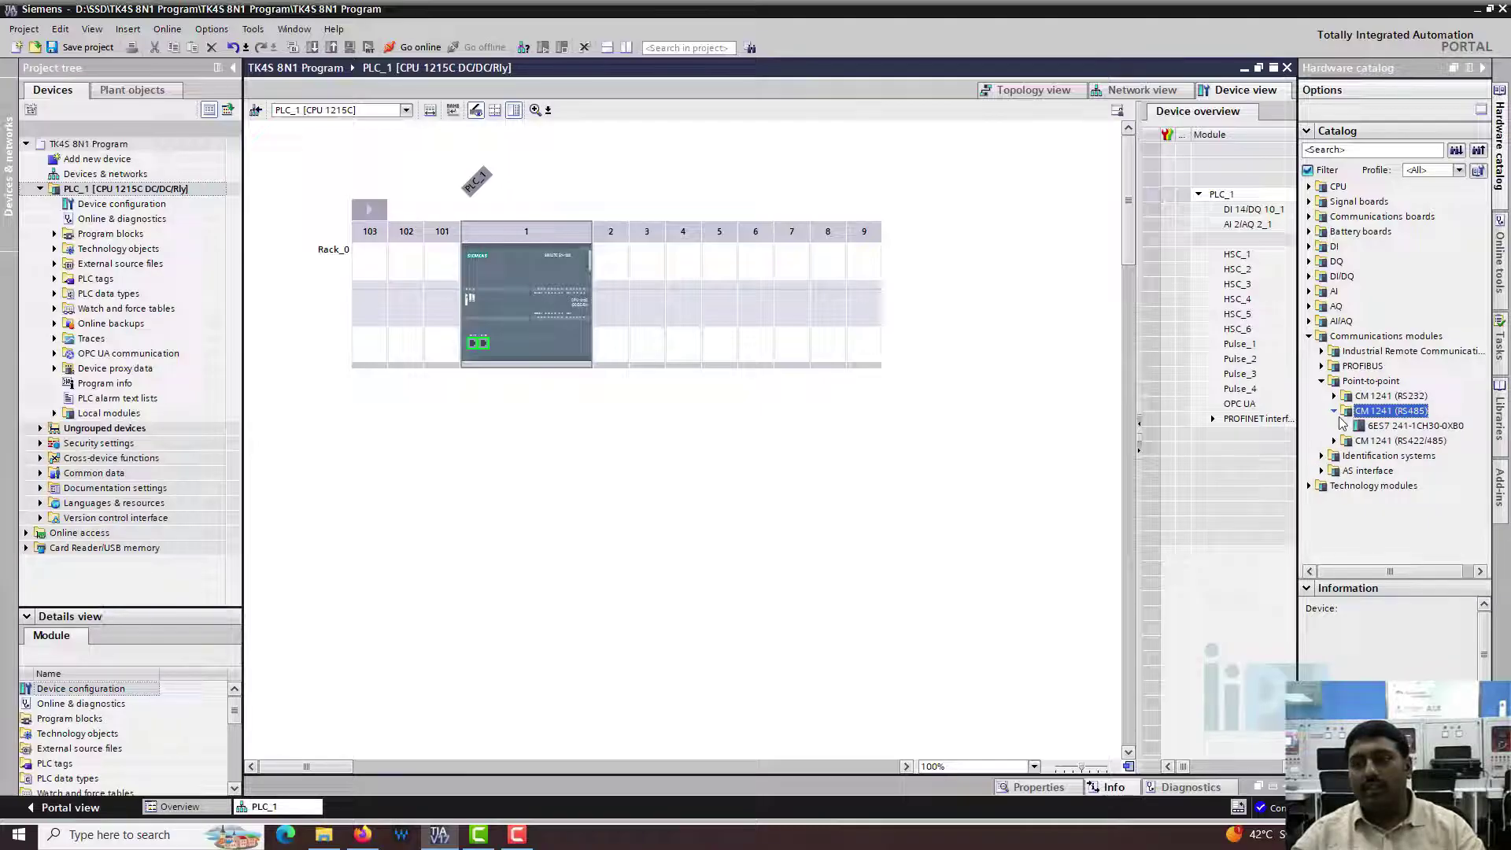
click(1336, 442)
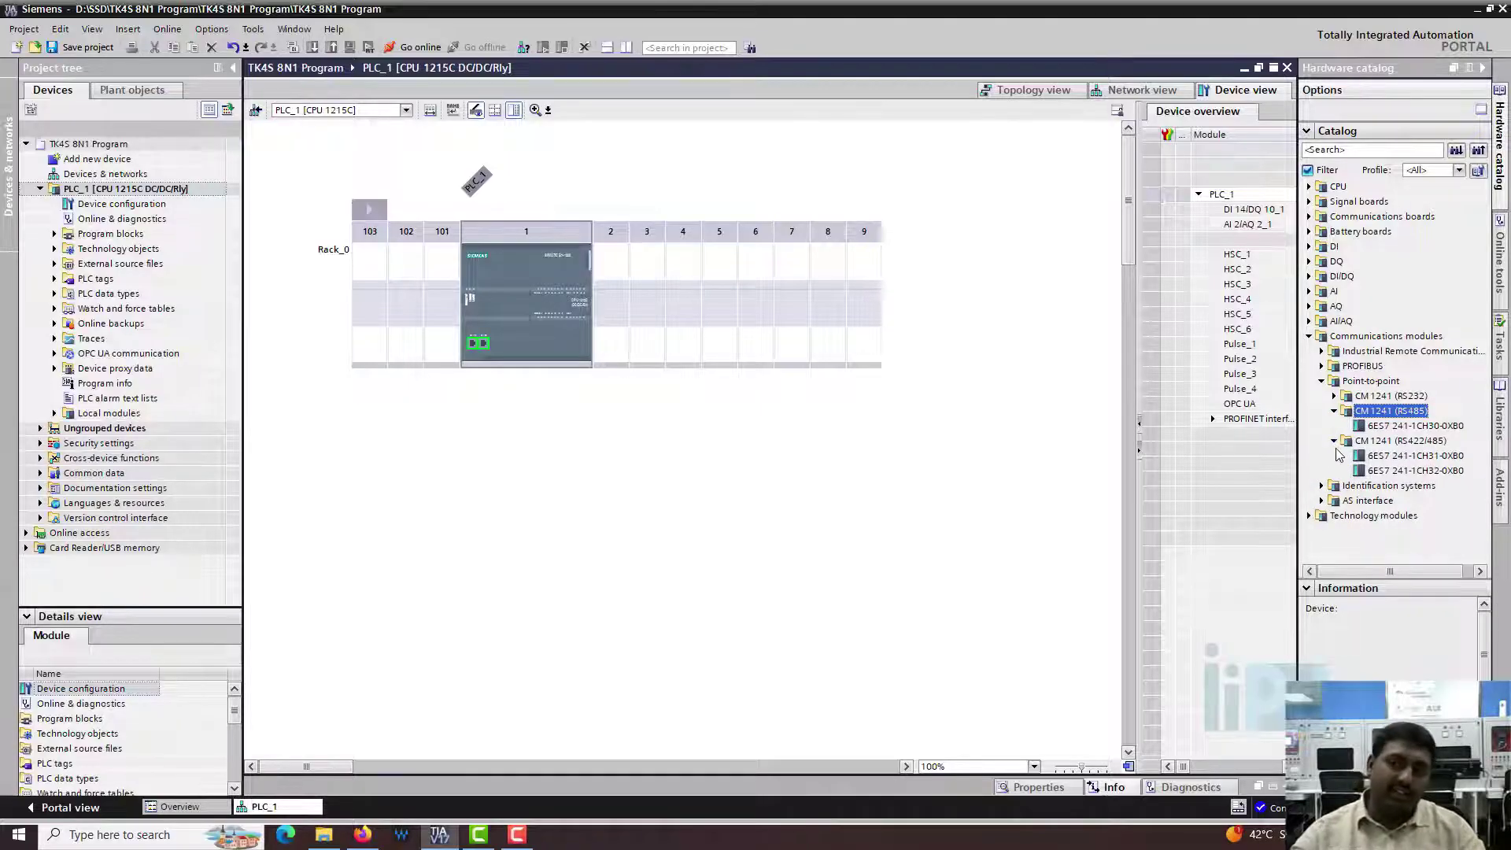
click(1426, 428)
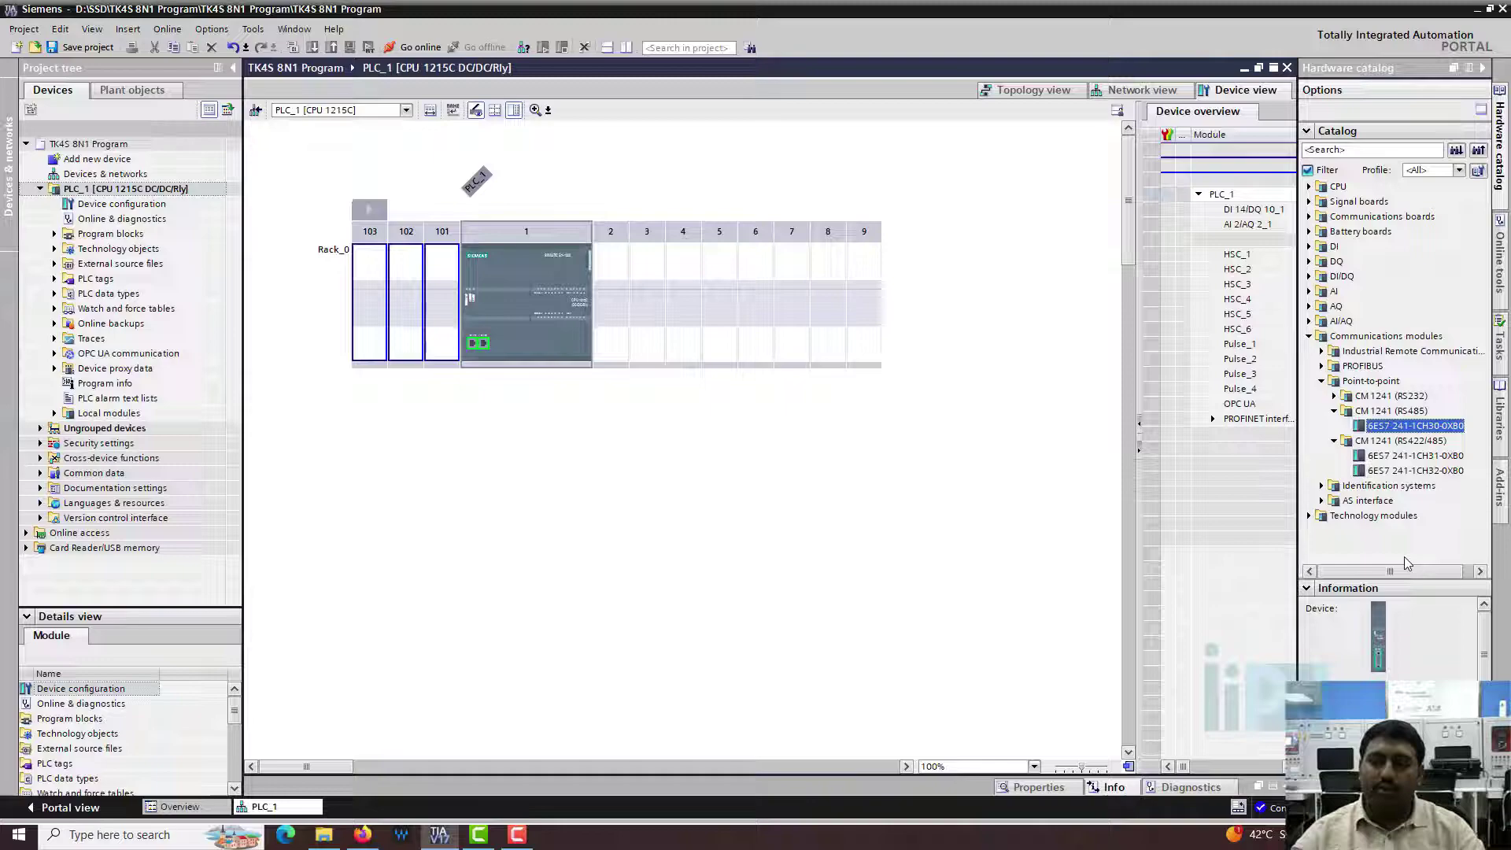
drag(1420, 433, 441, 323)
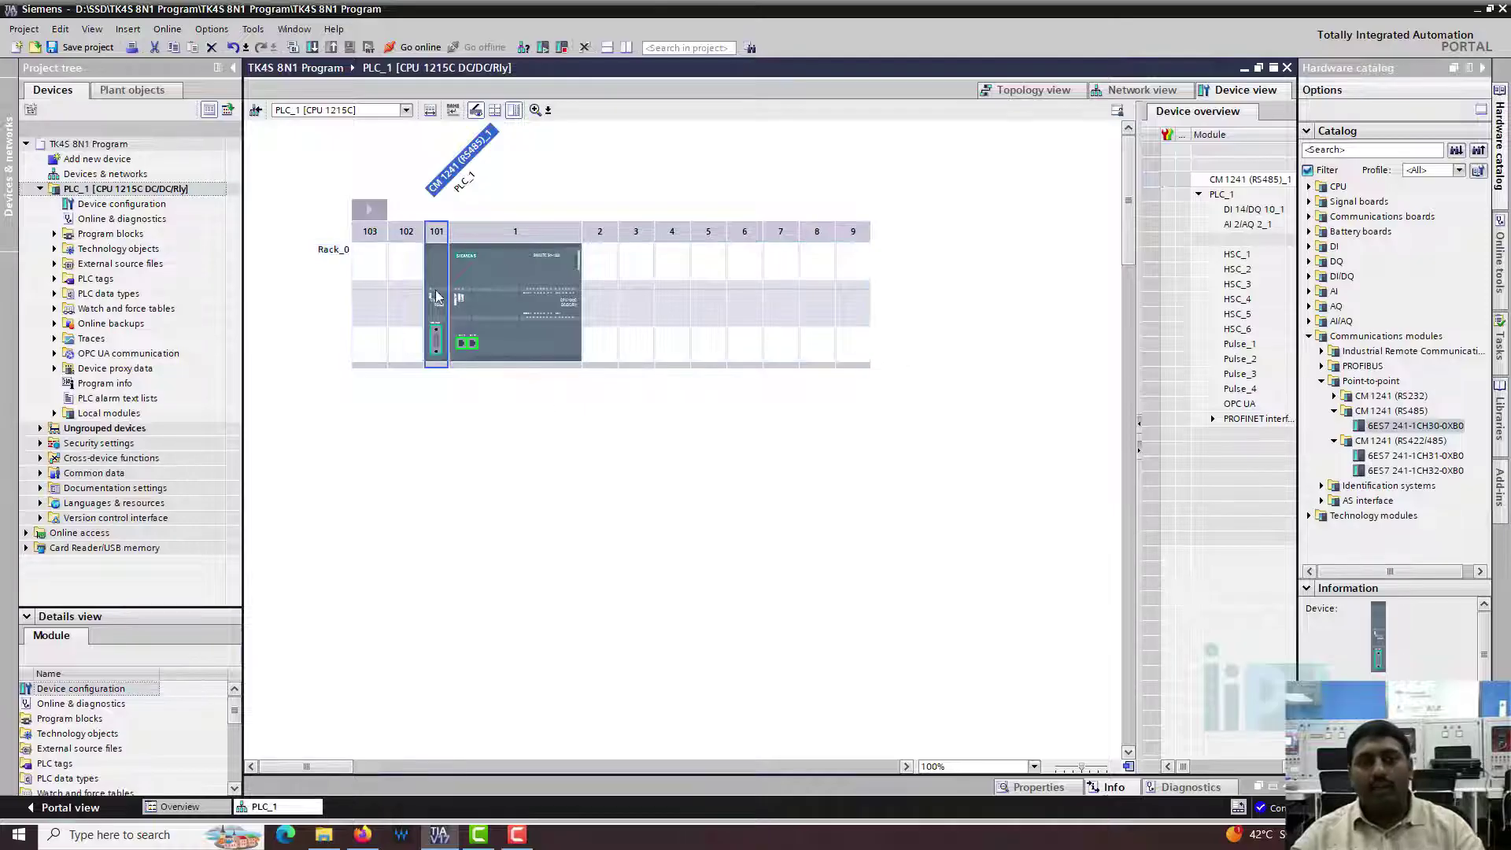
key(Delete)
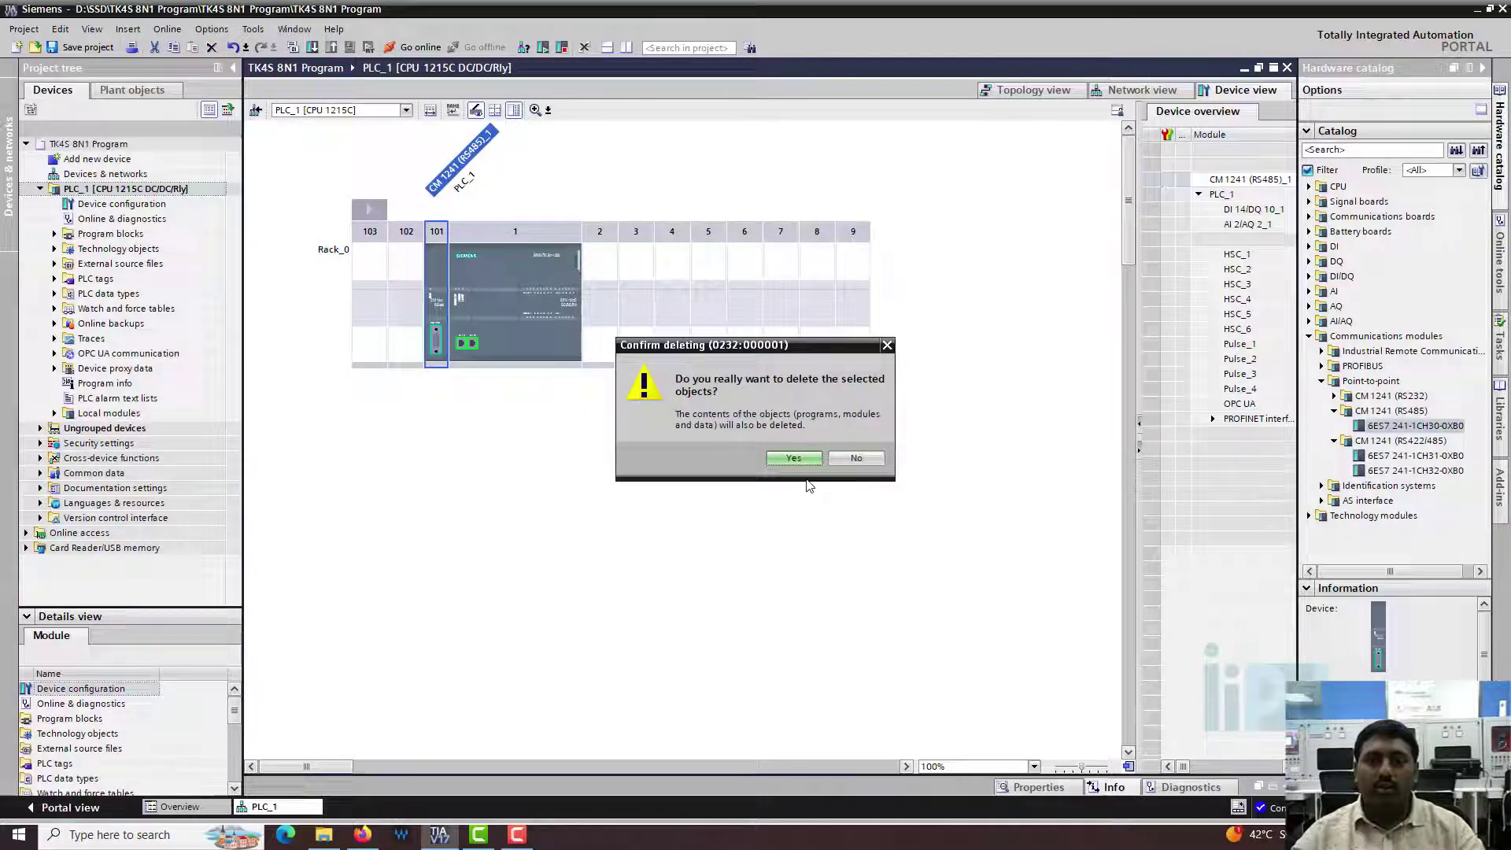
Confirm the CM 1241 removal and fit the CB 1241 (RS485) board 6ES7 241-1CH30-1XB0 onto the CPU.
click(796, 458)
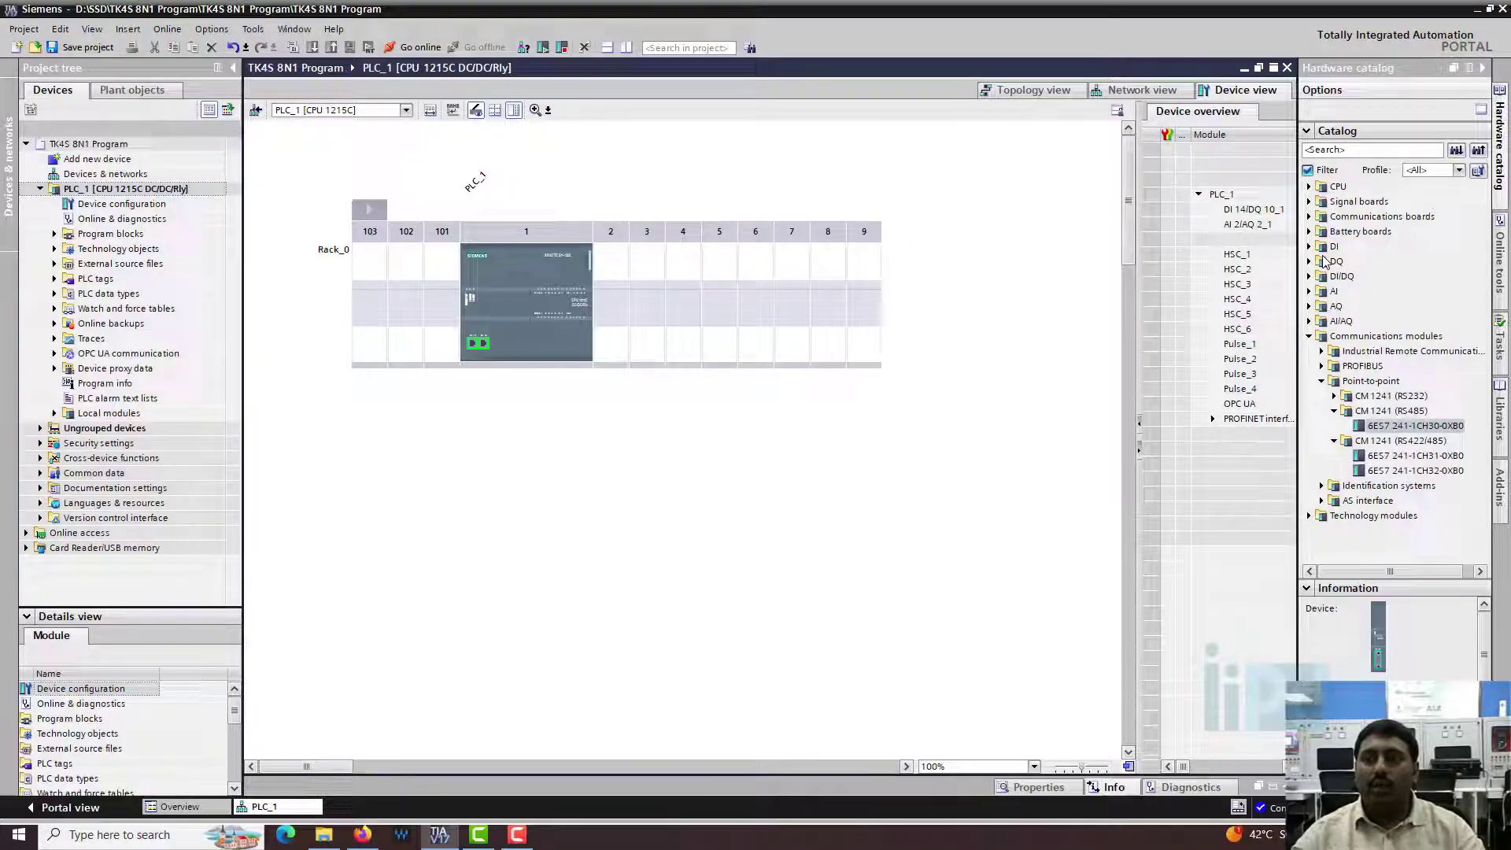
key(Left)
key(Left)
key(Left)
key(Left)
key(Left)
key(Left)
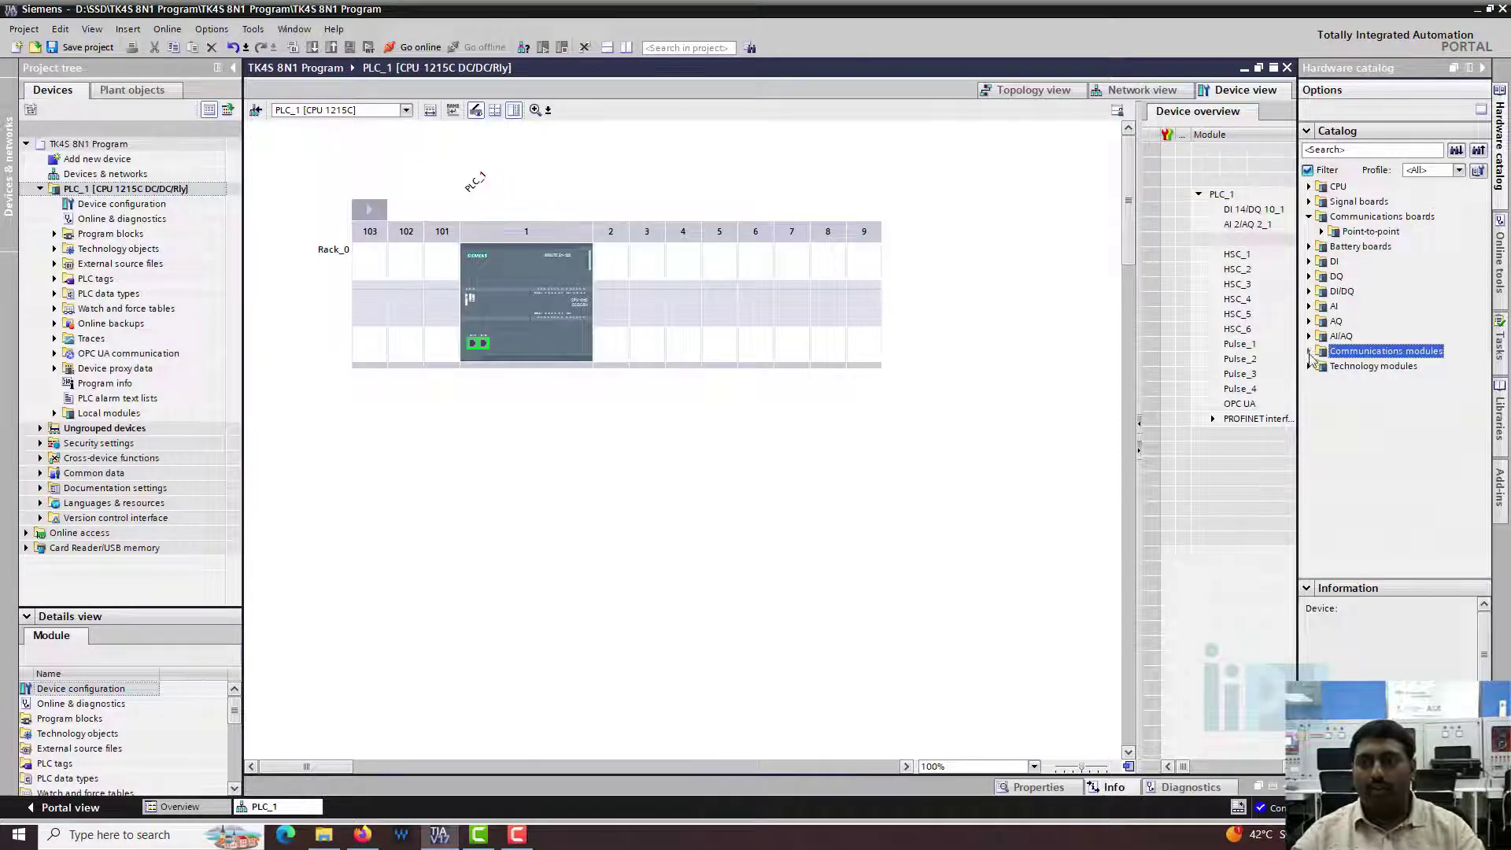
click(1309, 217)
click(1365, 219)
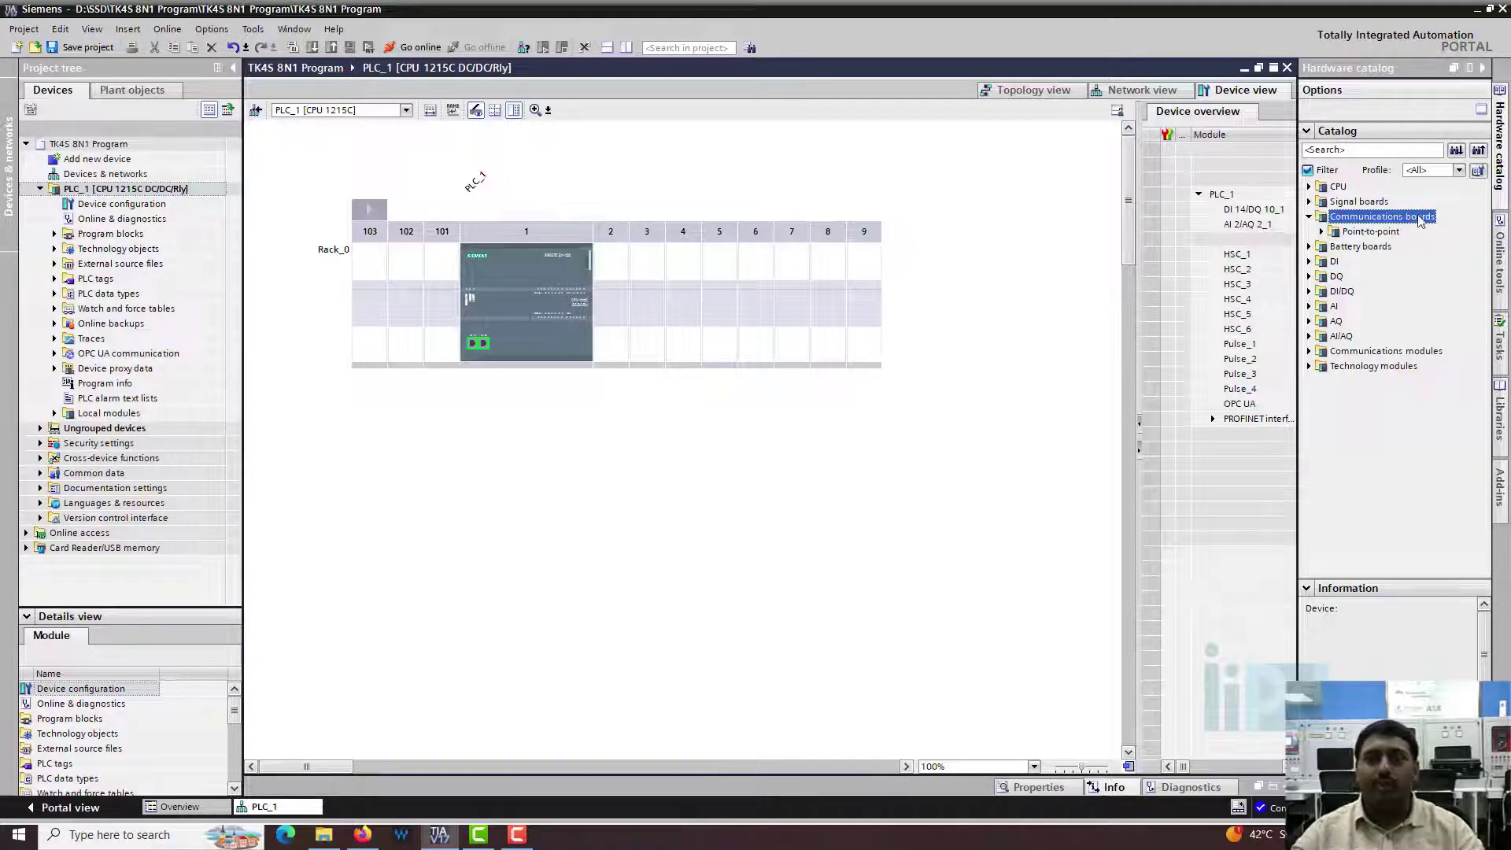
click(1325, 231)
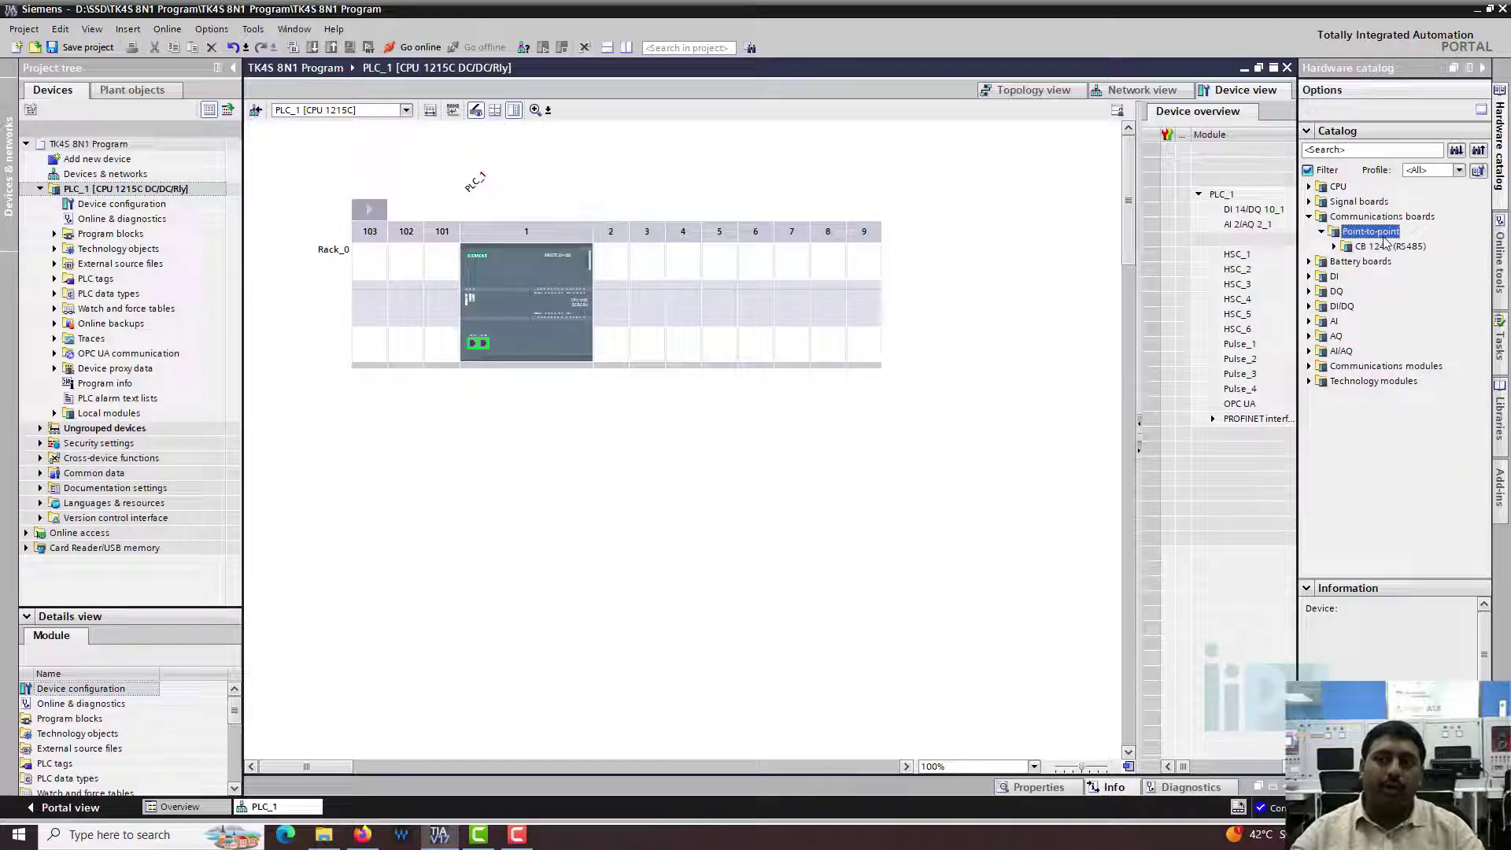
click(1389, 247)
click(1334, 246)
click(1393, 261)
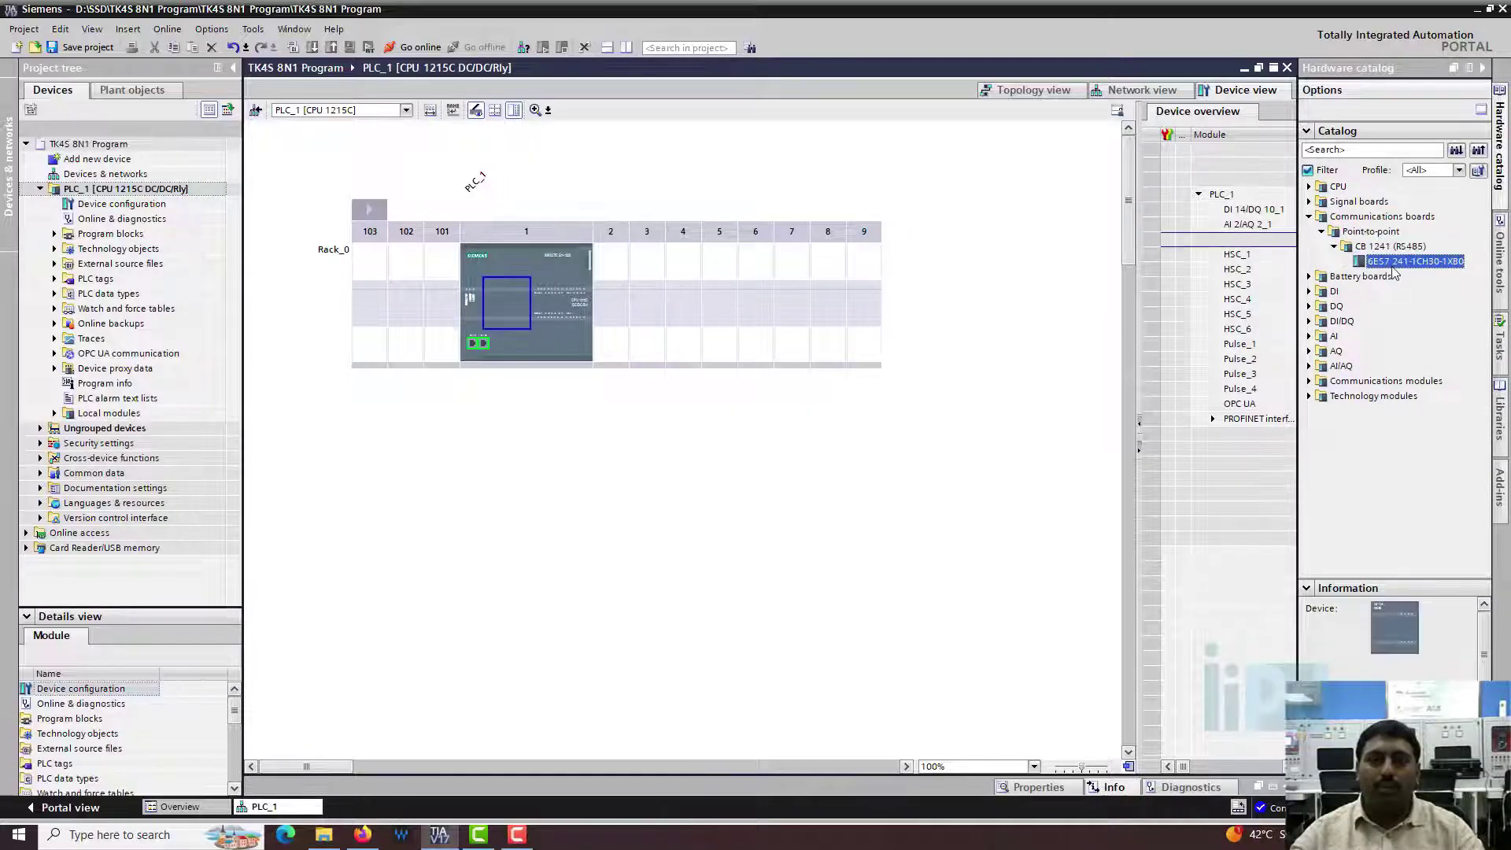
click(502, 280)
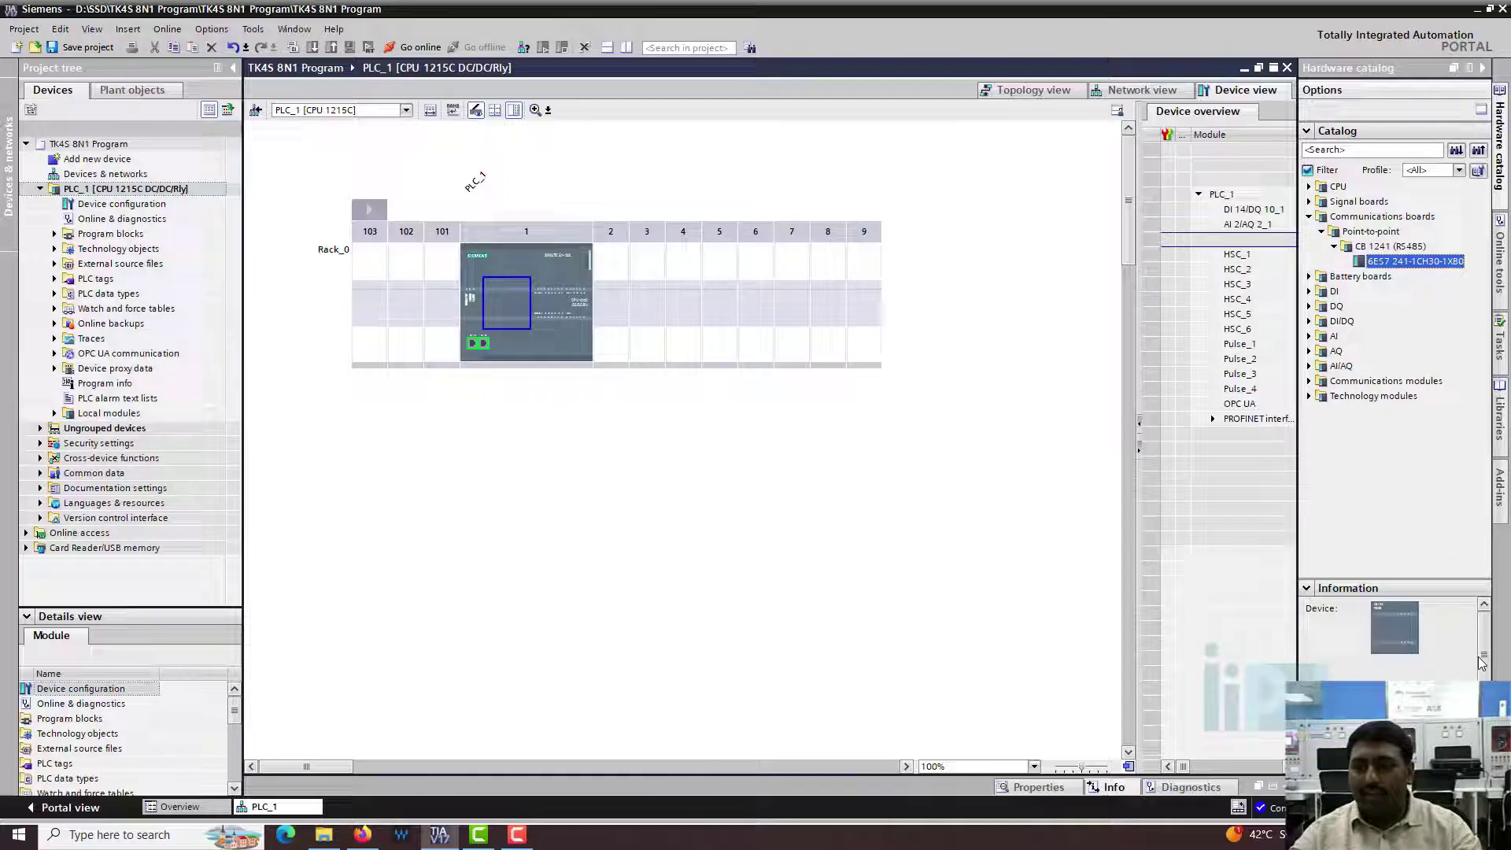
mouse_move(1485, 658)
mouse_down()
mouse_move(1488, 675)
mouse_move(1482, 631)
mouse_up()
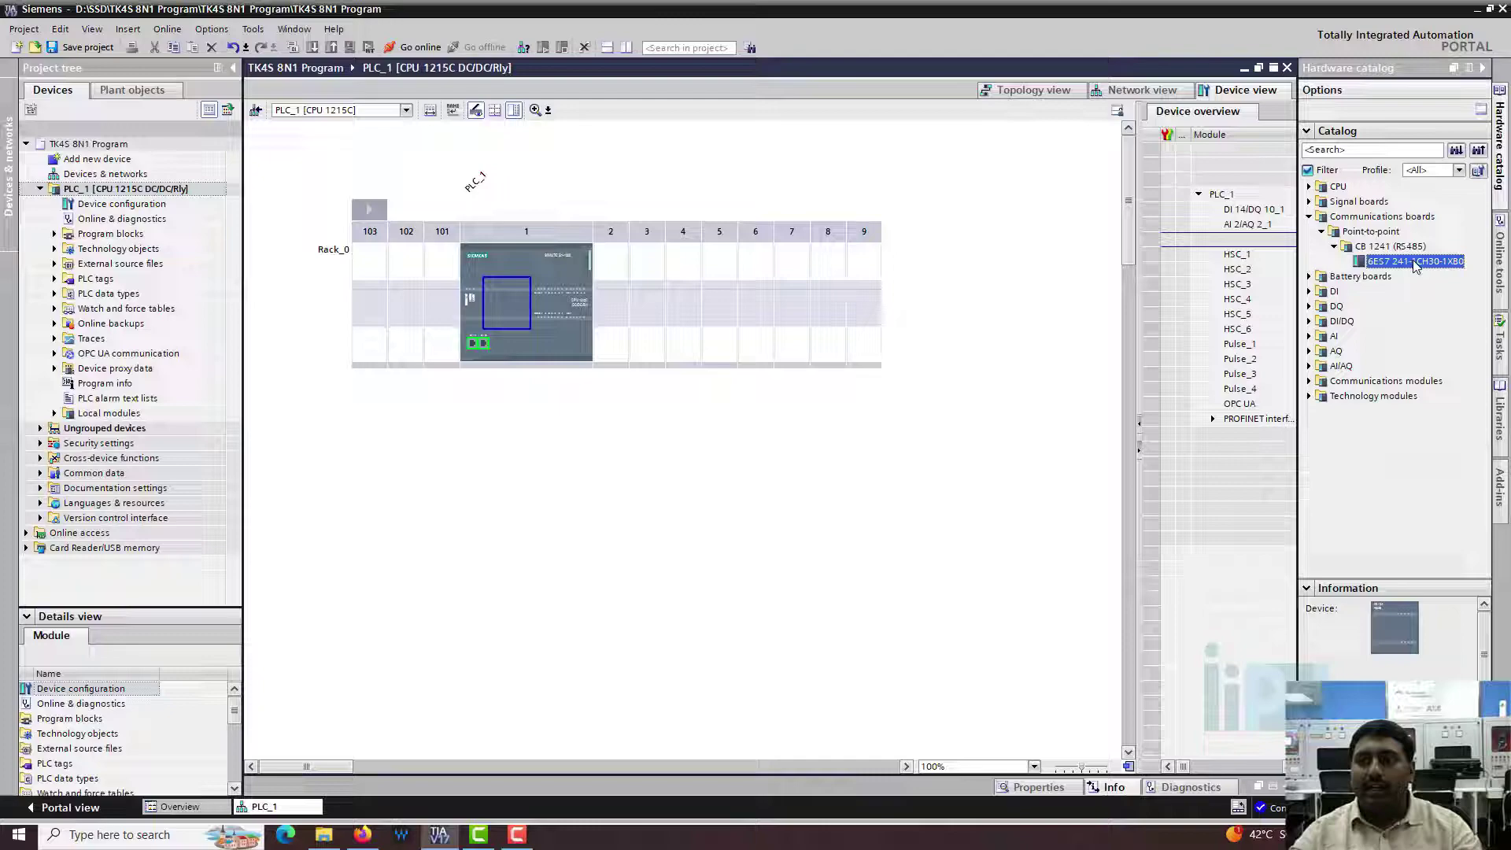
drag(1417, 262, 506, 299)
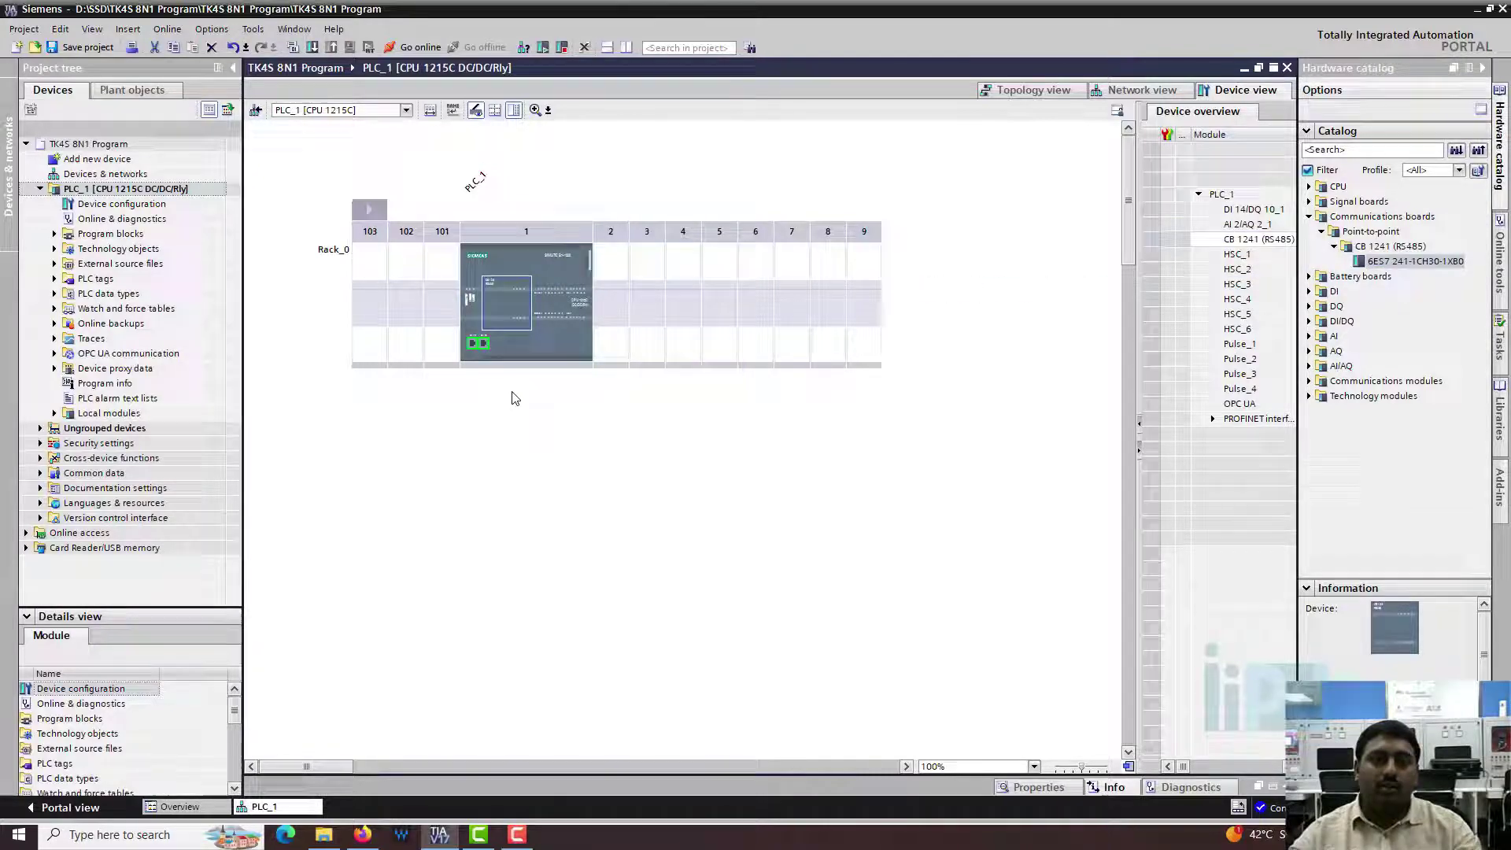
Open the CB 1241 board's properties and review its transmit, receive and message start/end pages.
double_click(507, 303)
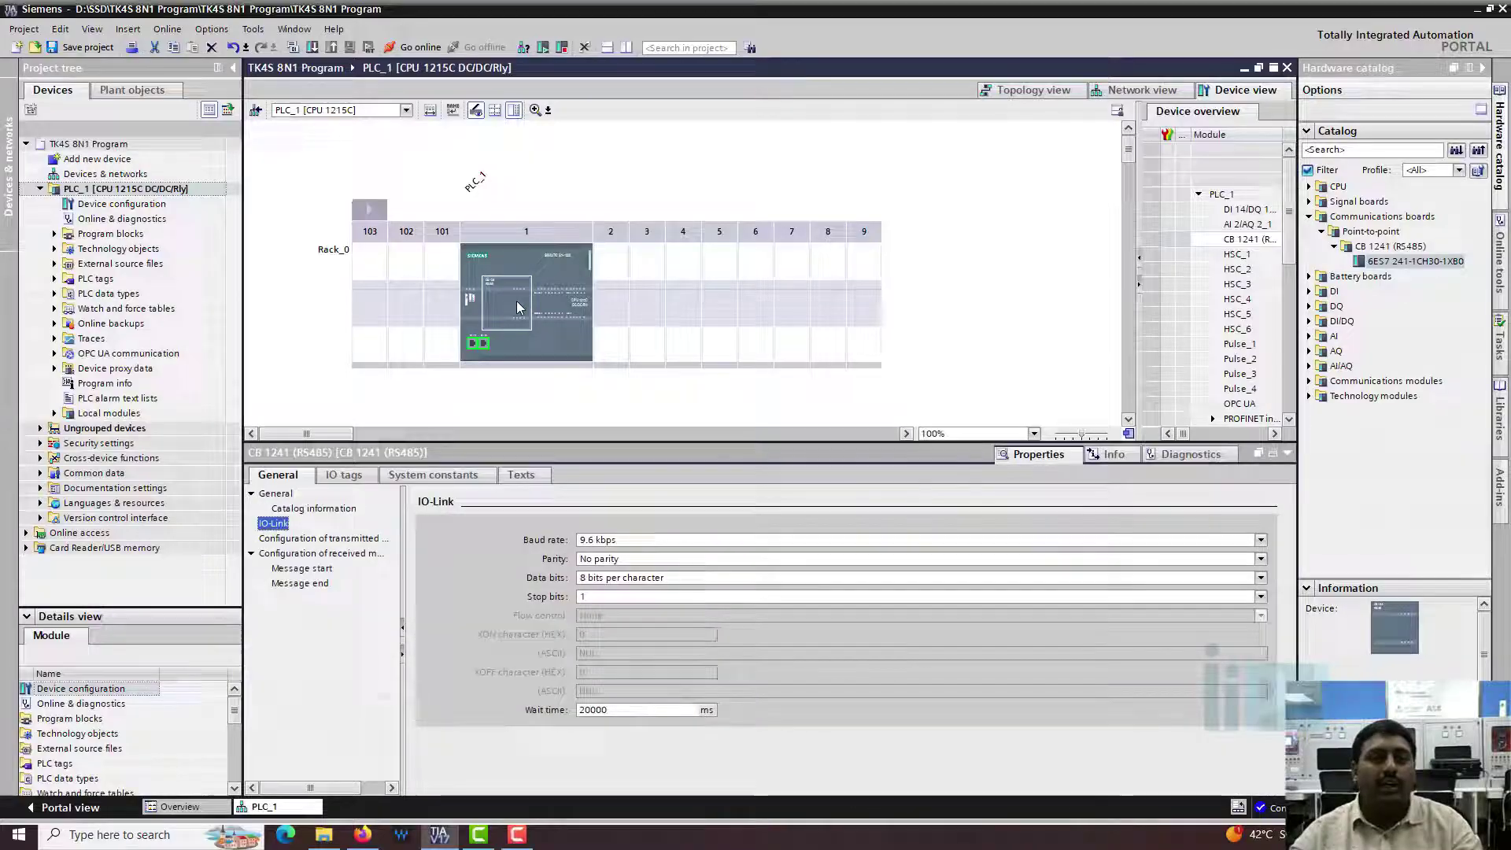
click(321, 538)
click(319, 554)
click(301, 568)
click(300, 583)
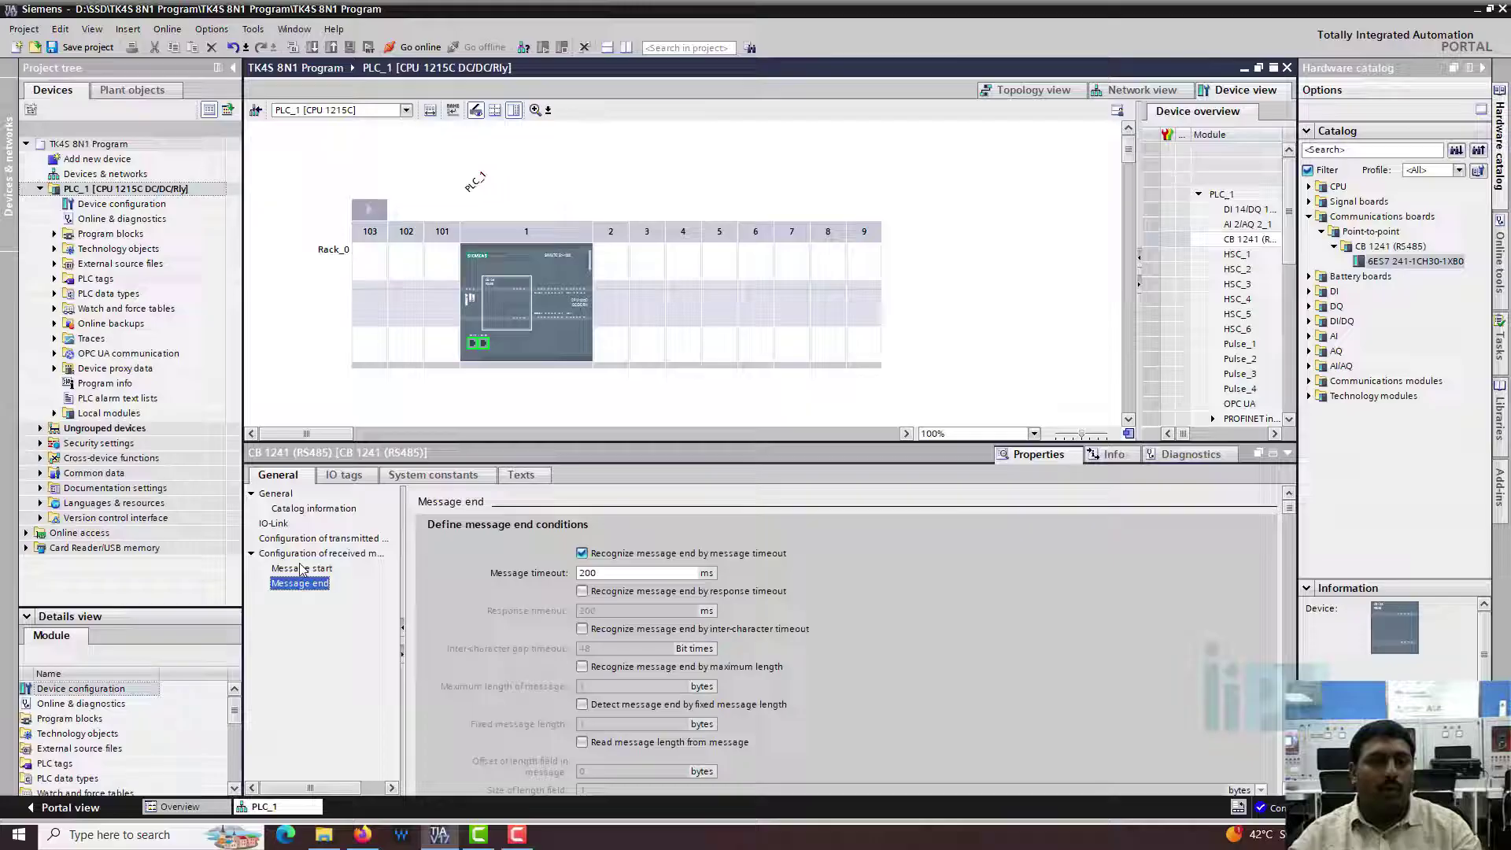
click(301, 568)
click(321, 538)
click(274, 523)
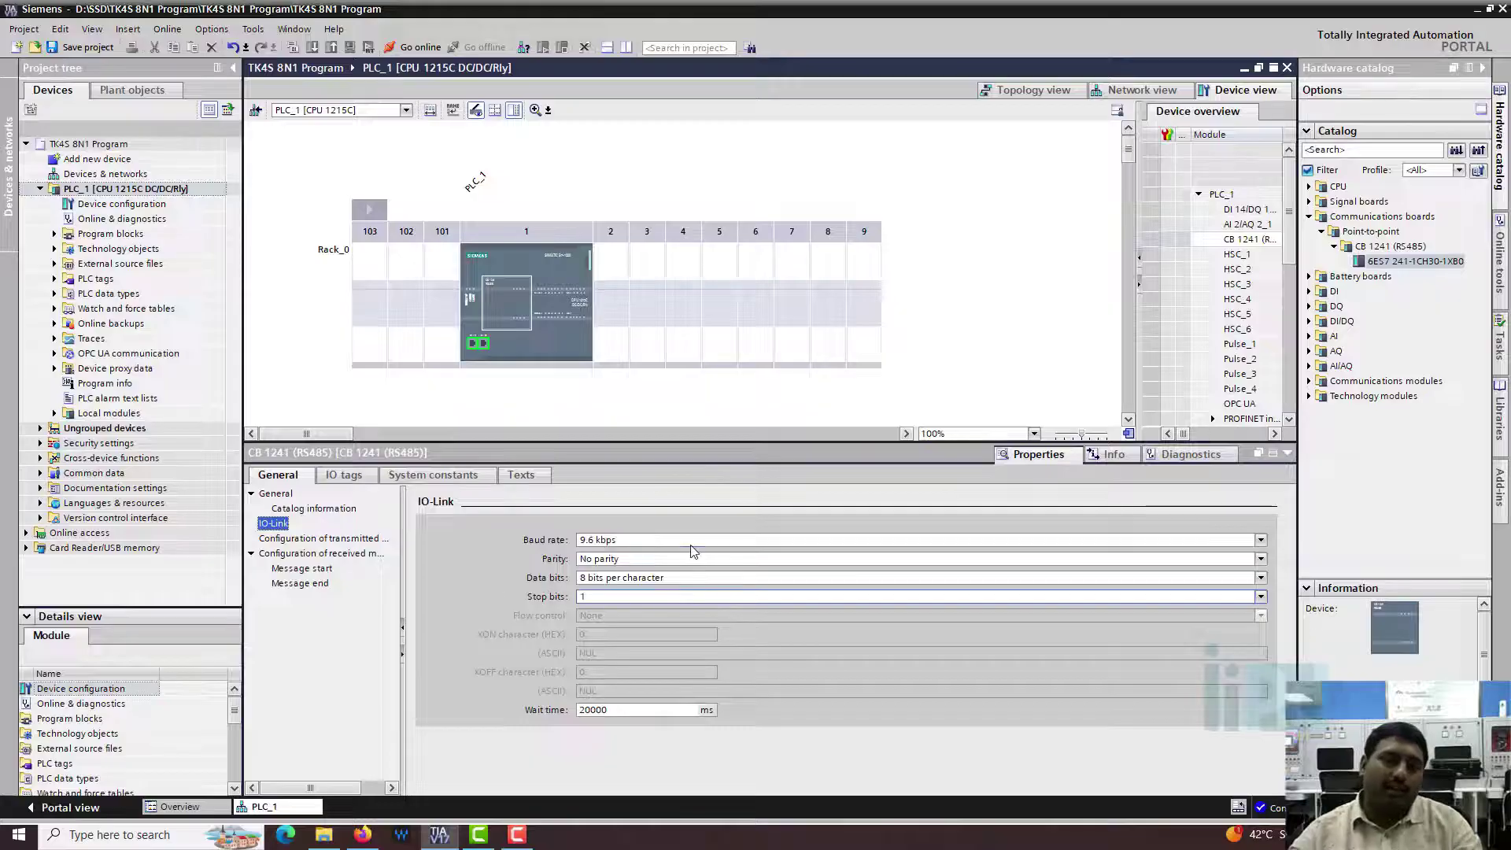
Set the port to 9.6 kbps, no parity, 8 bits per character and 1 stop bit.
click(633, 541)
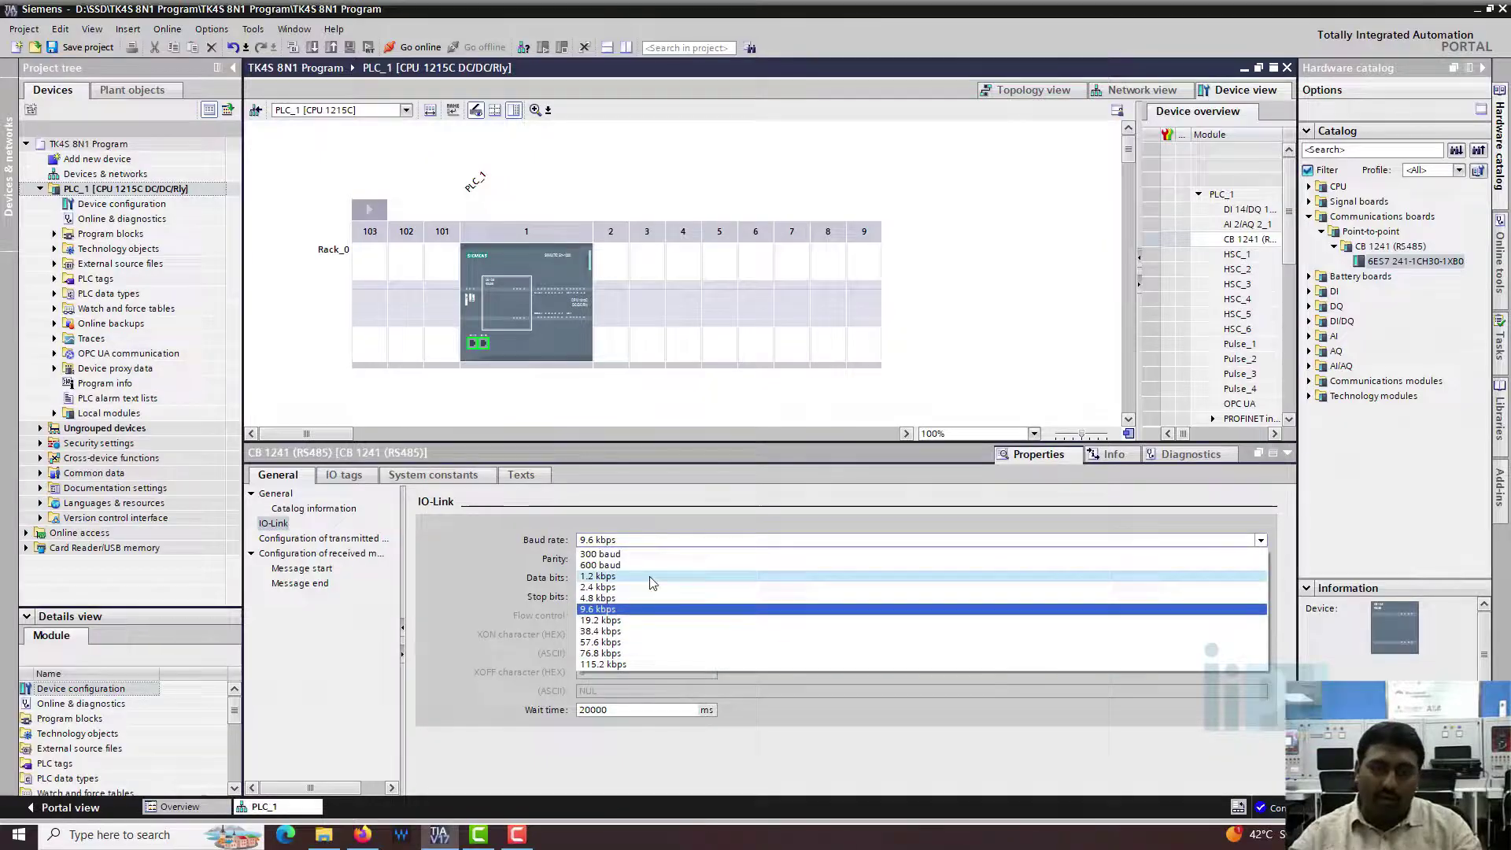
click(650, 611)
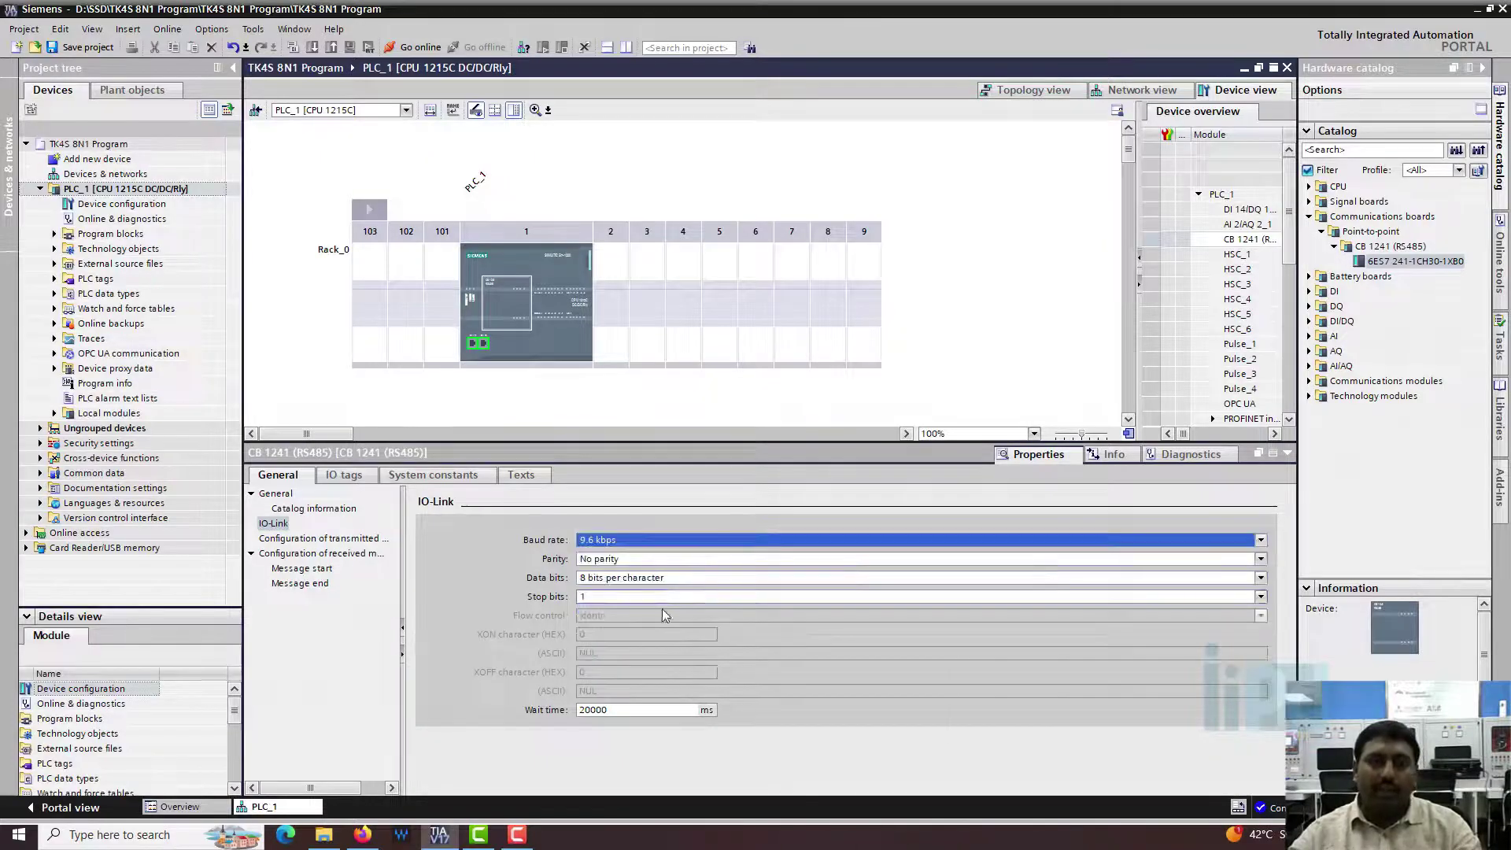
click(667, 560)
click(664, 560)
click(664, 559)
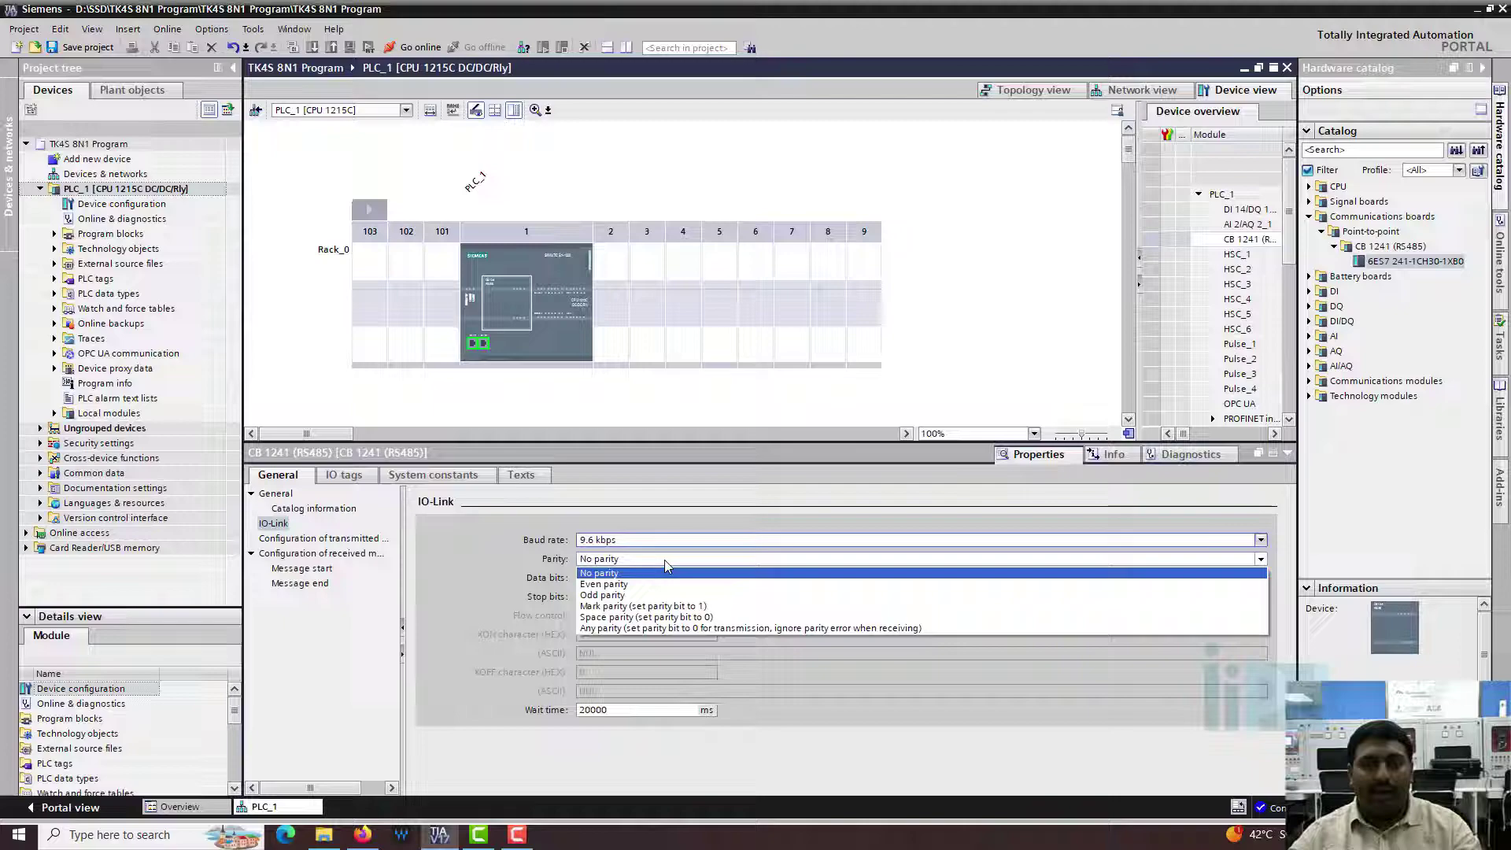
click(665, 559)
click(681, 579)
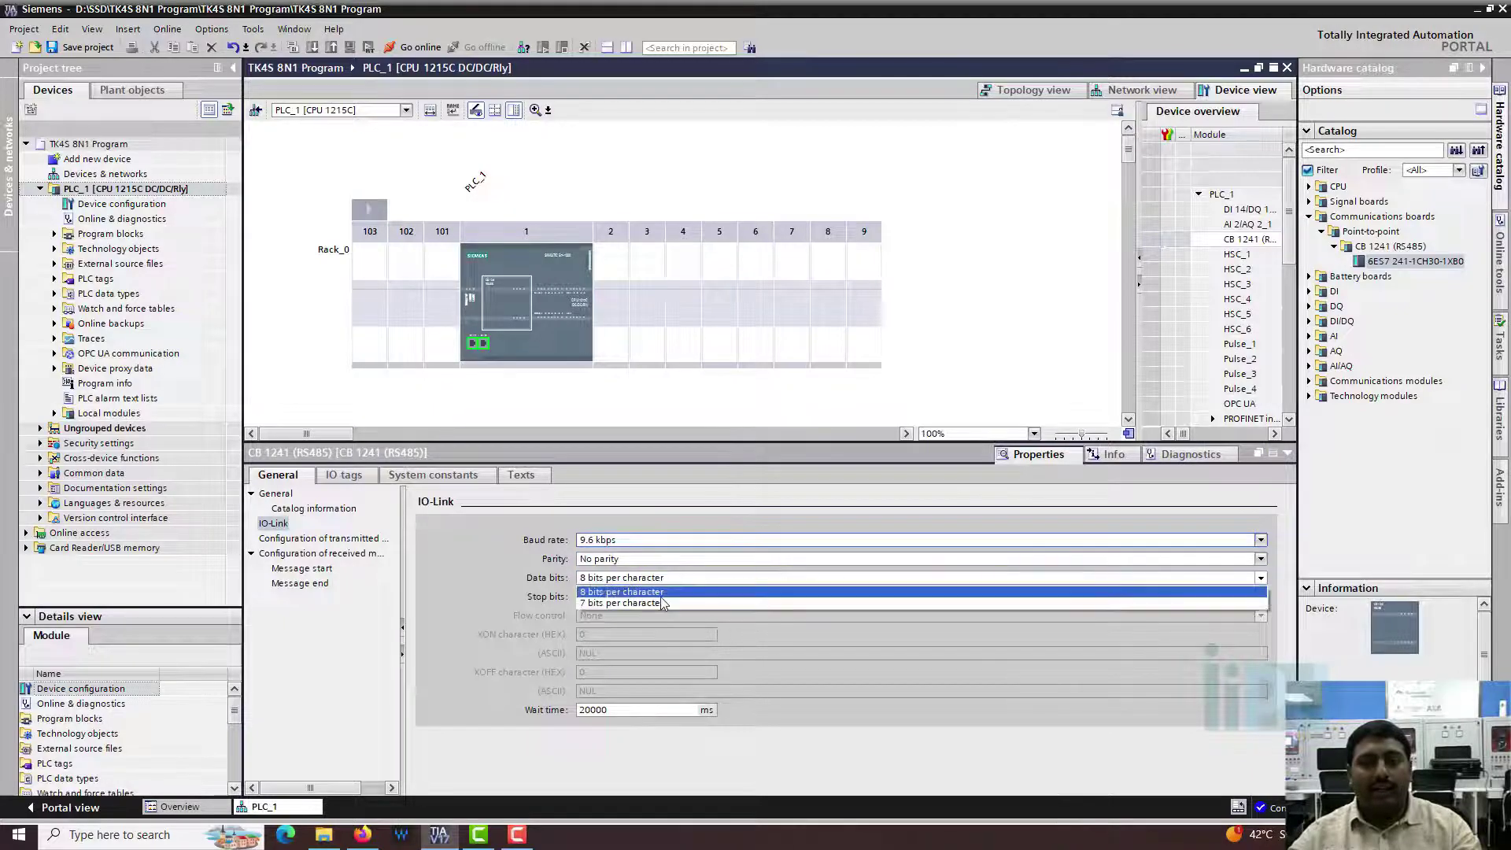
click(663, 592)
click(662, 597)
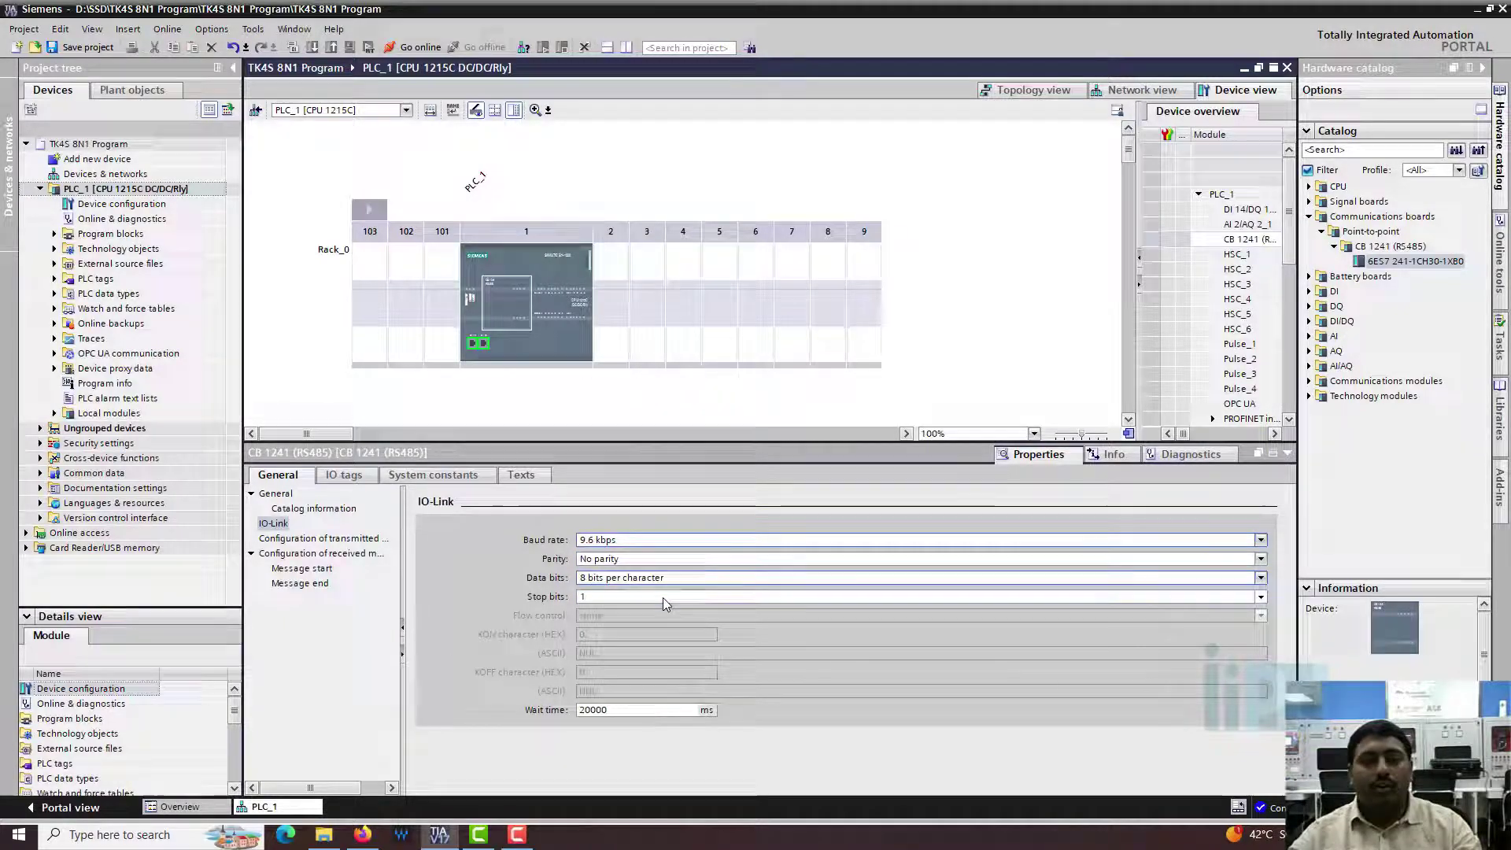
click(476, 587)
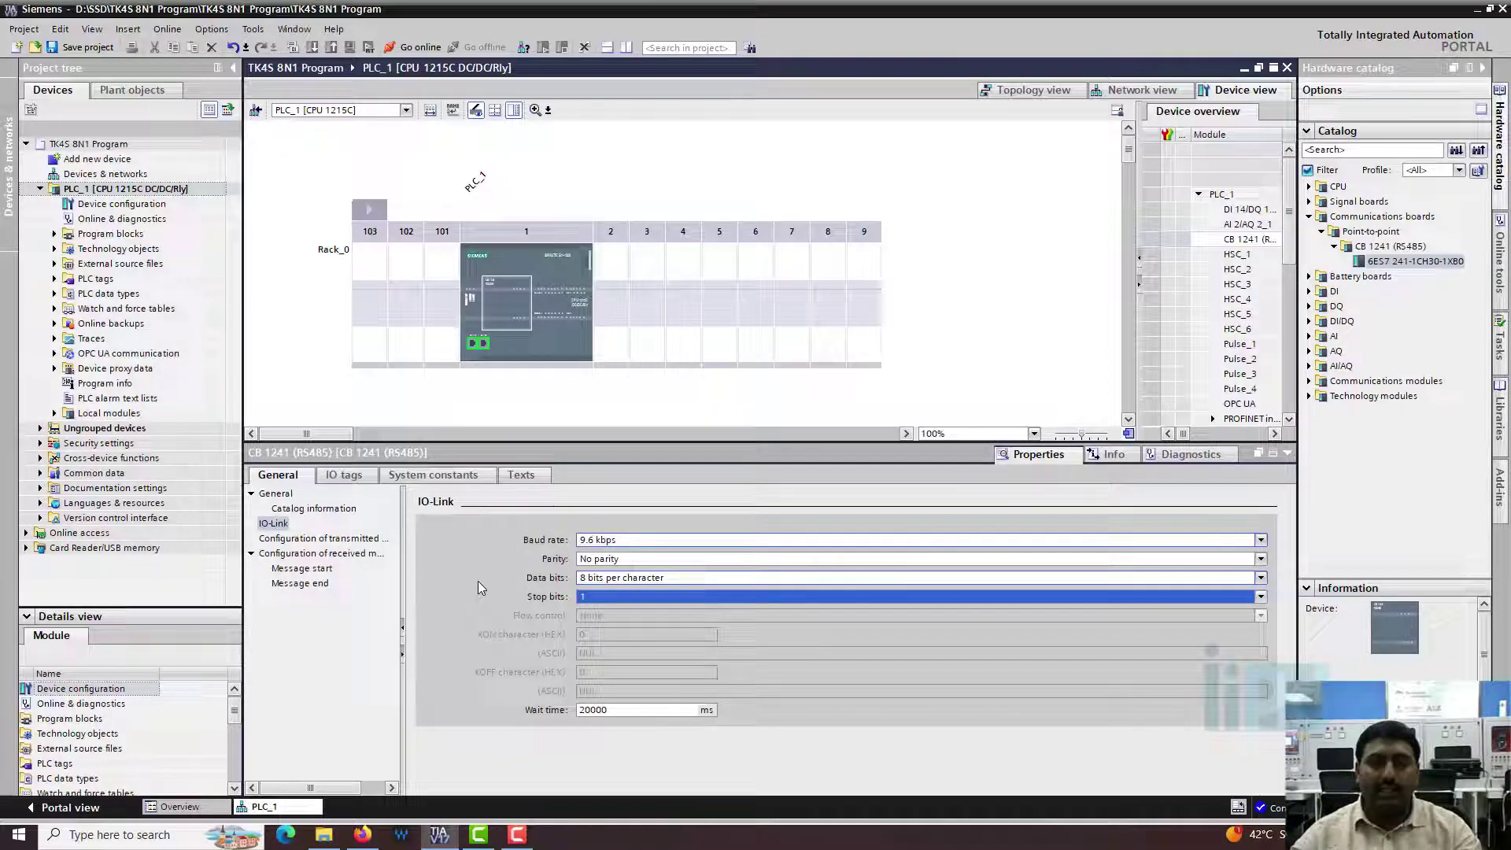
click(644, 540)
Keep the 9.6 kbps baud rate and review the Parity and Stop bits settings.
click(516, 544)
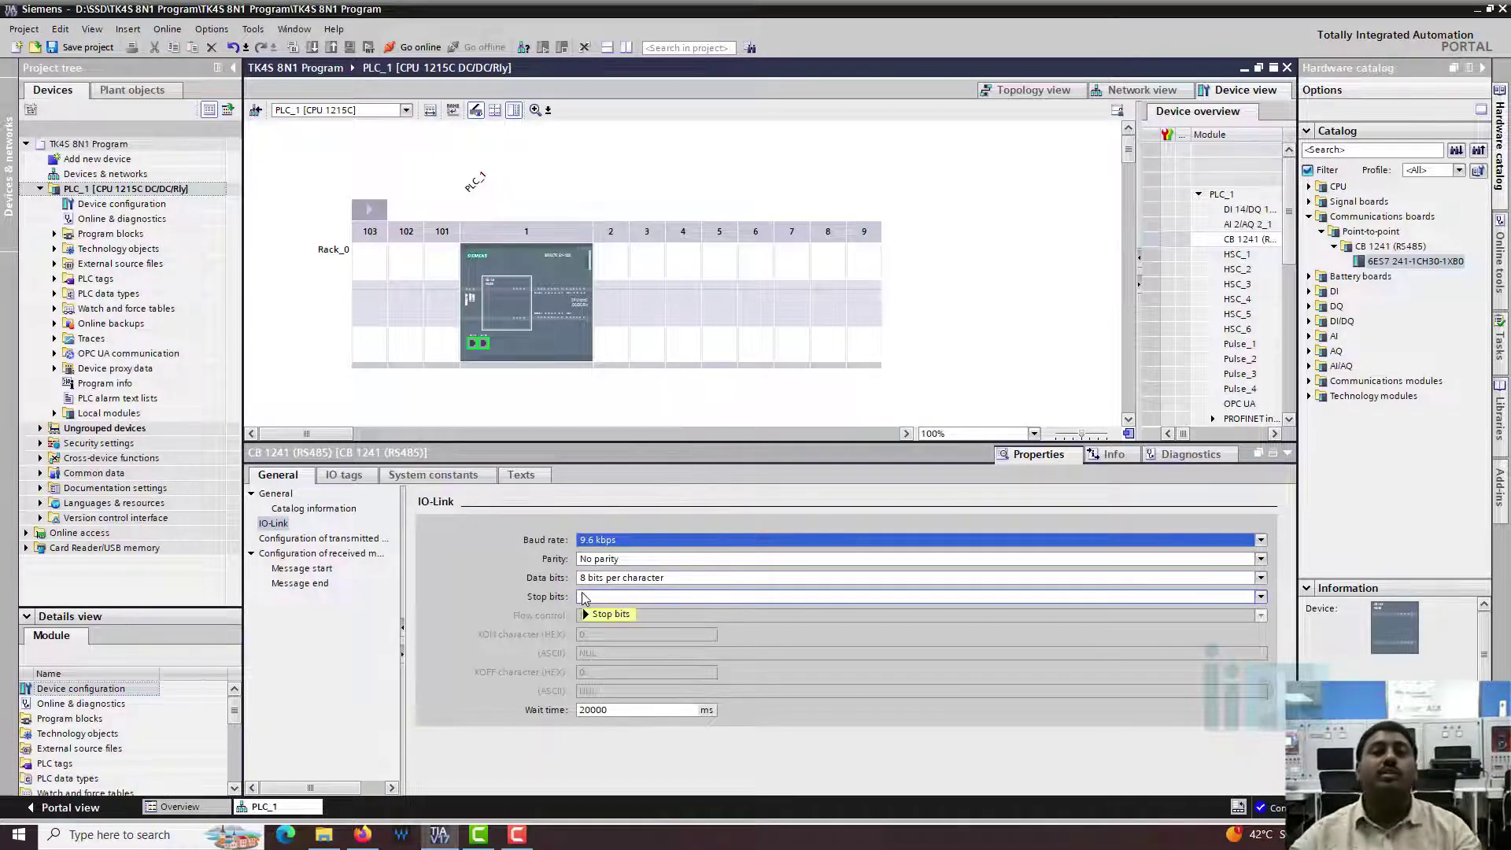
mouse_move(584, 597)
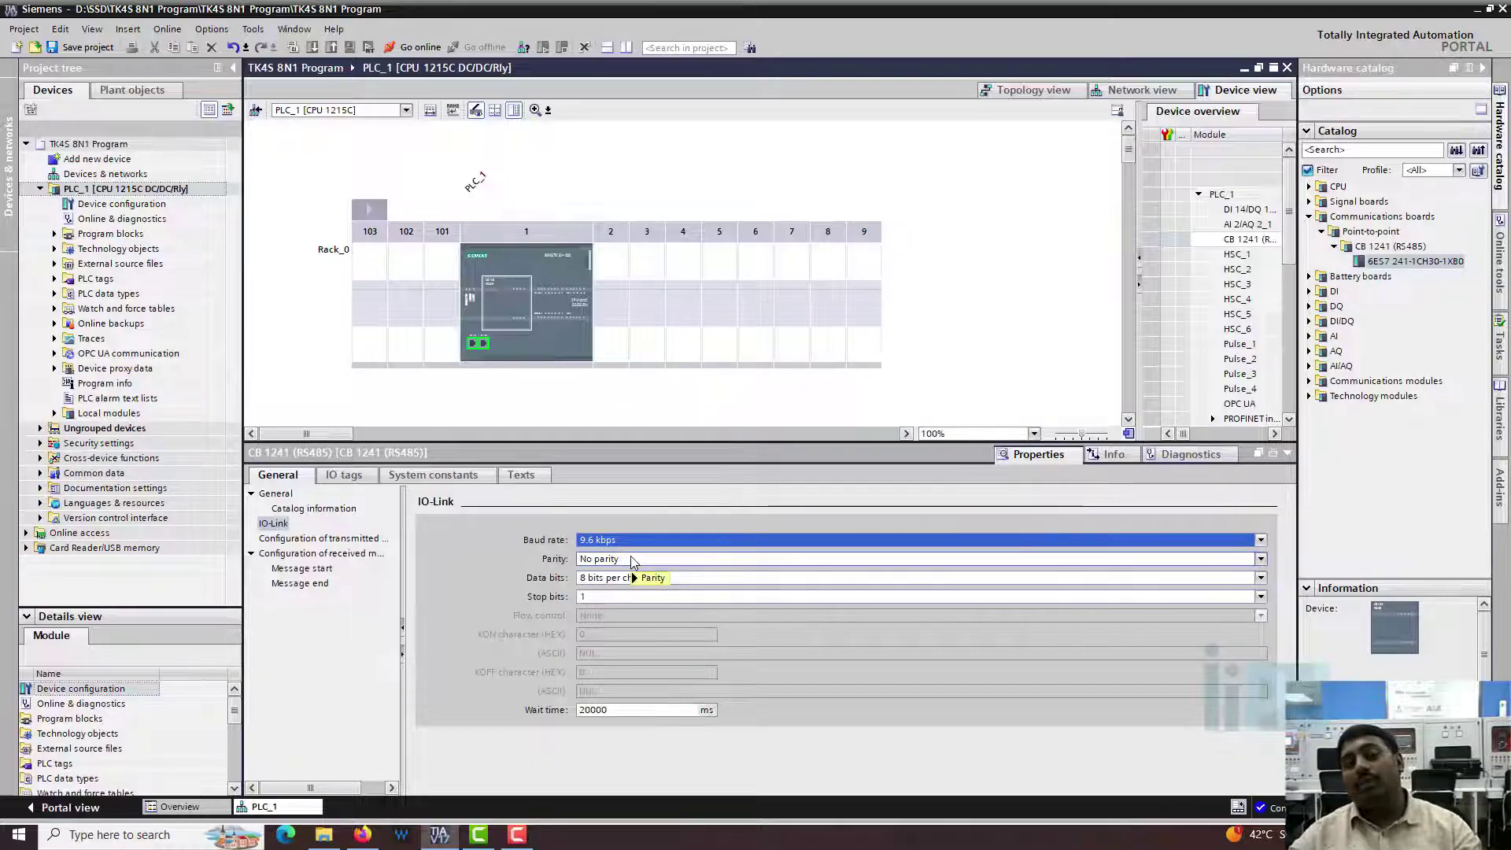
mouse_move(634, 561)
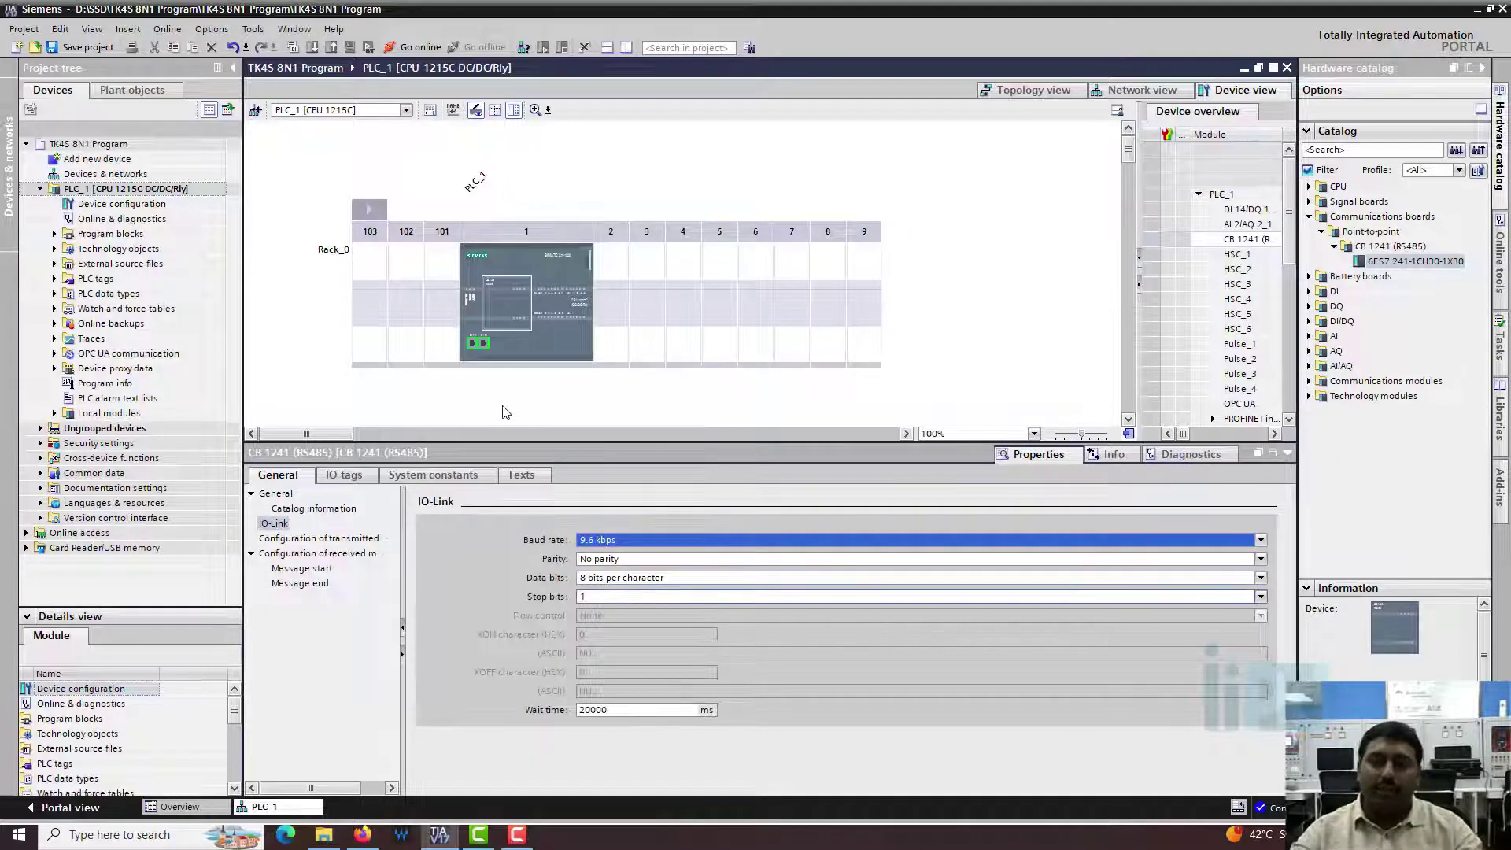
Show the CB 1241 board's catalog information and copy article number 6ES7 241-1CH30-1XB0.
click(979, 350)
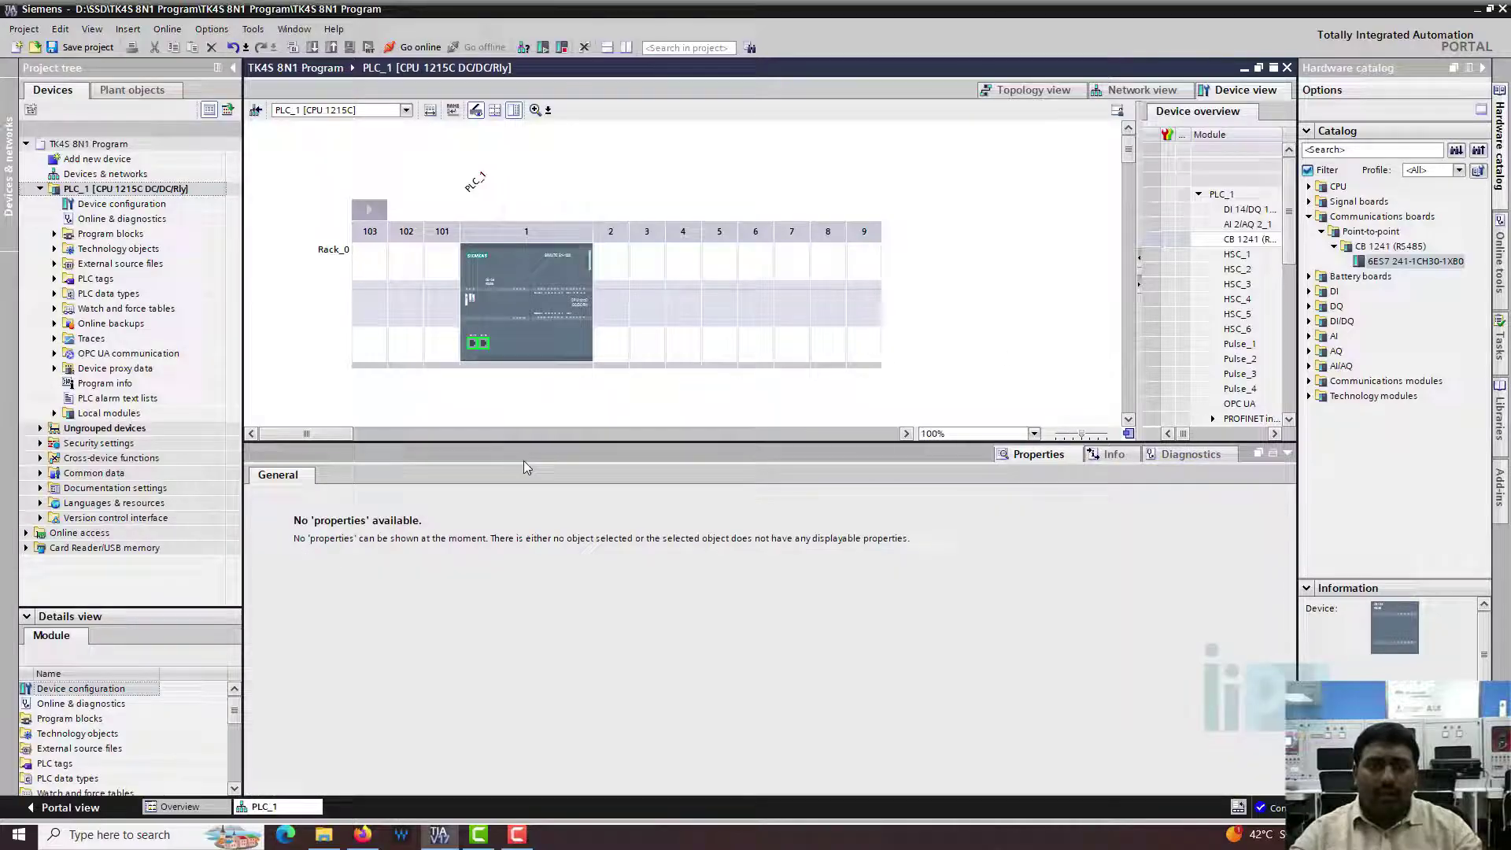
click(483, 307)
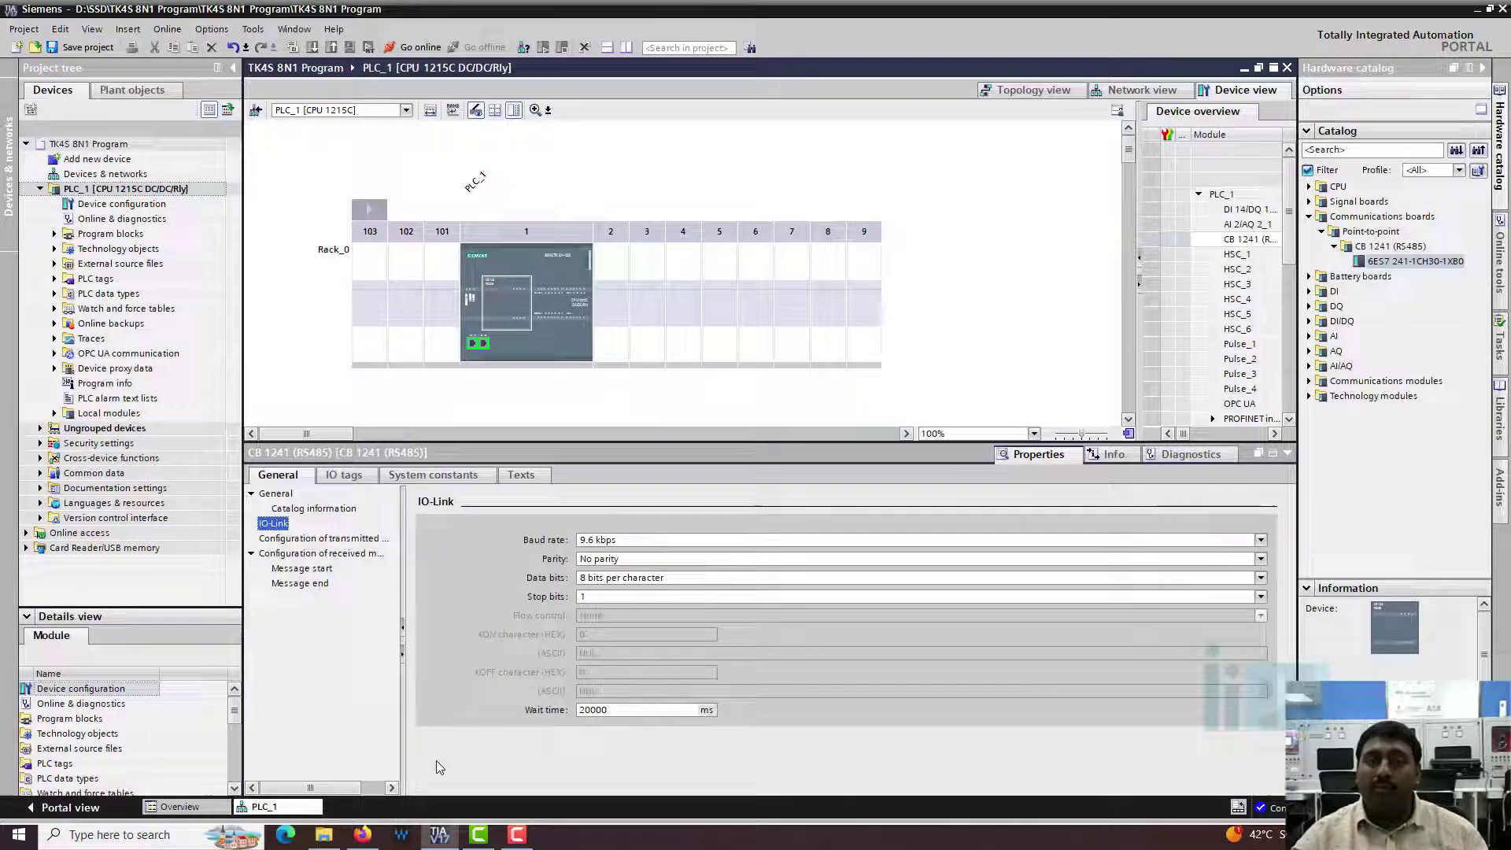
click(314, 508)
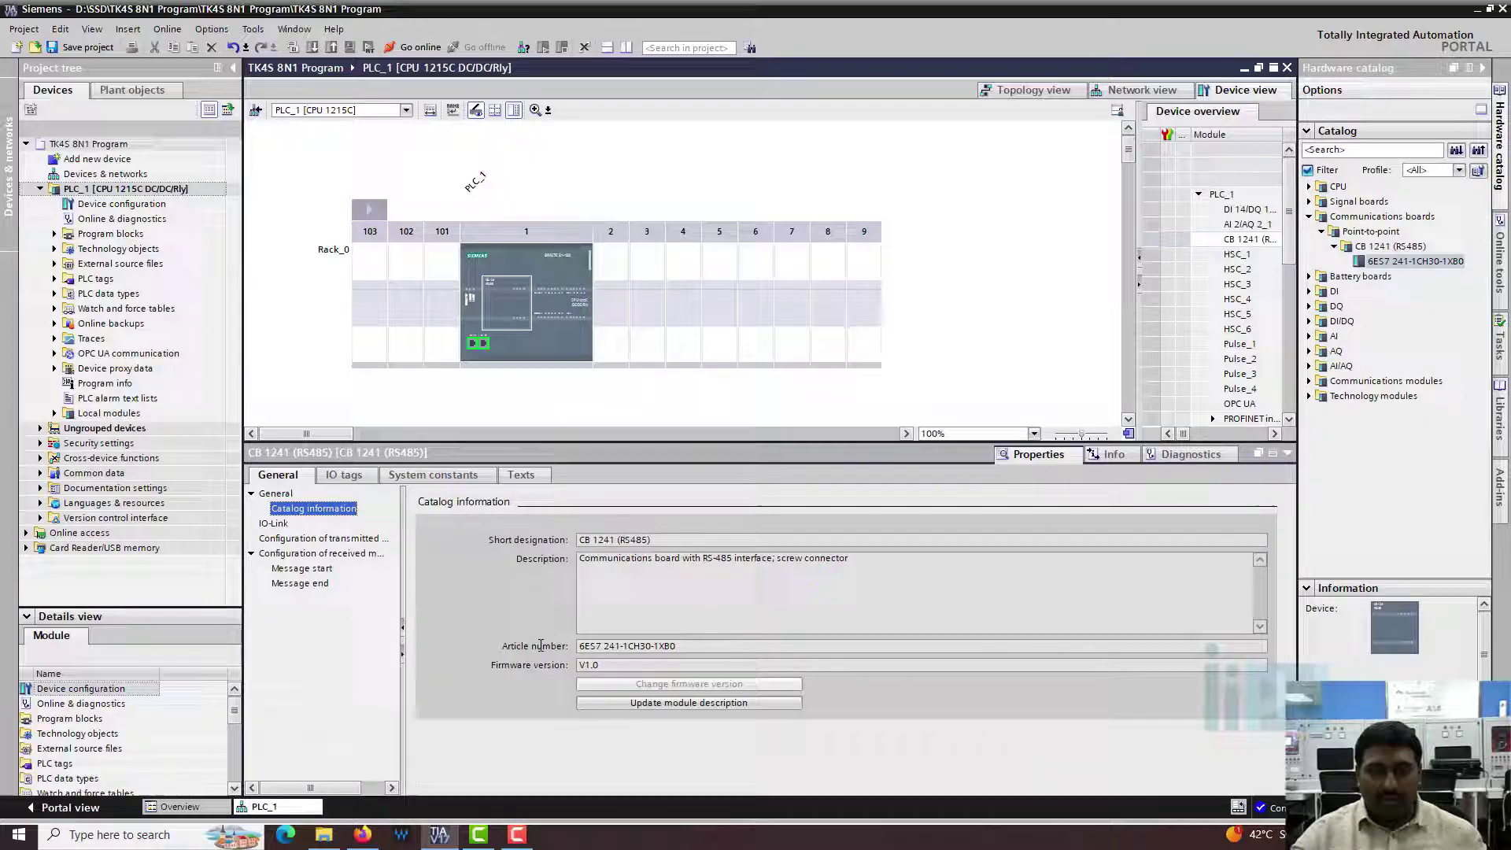
triple_click(696, 647)
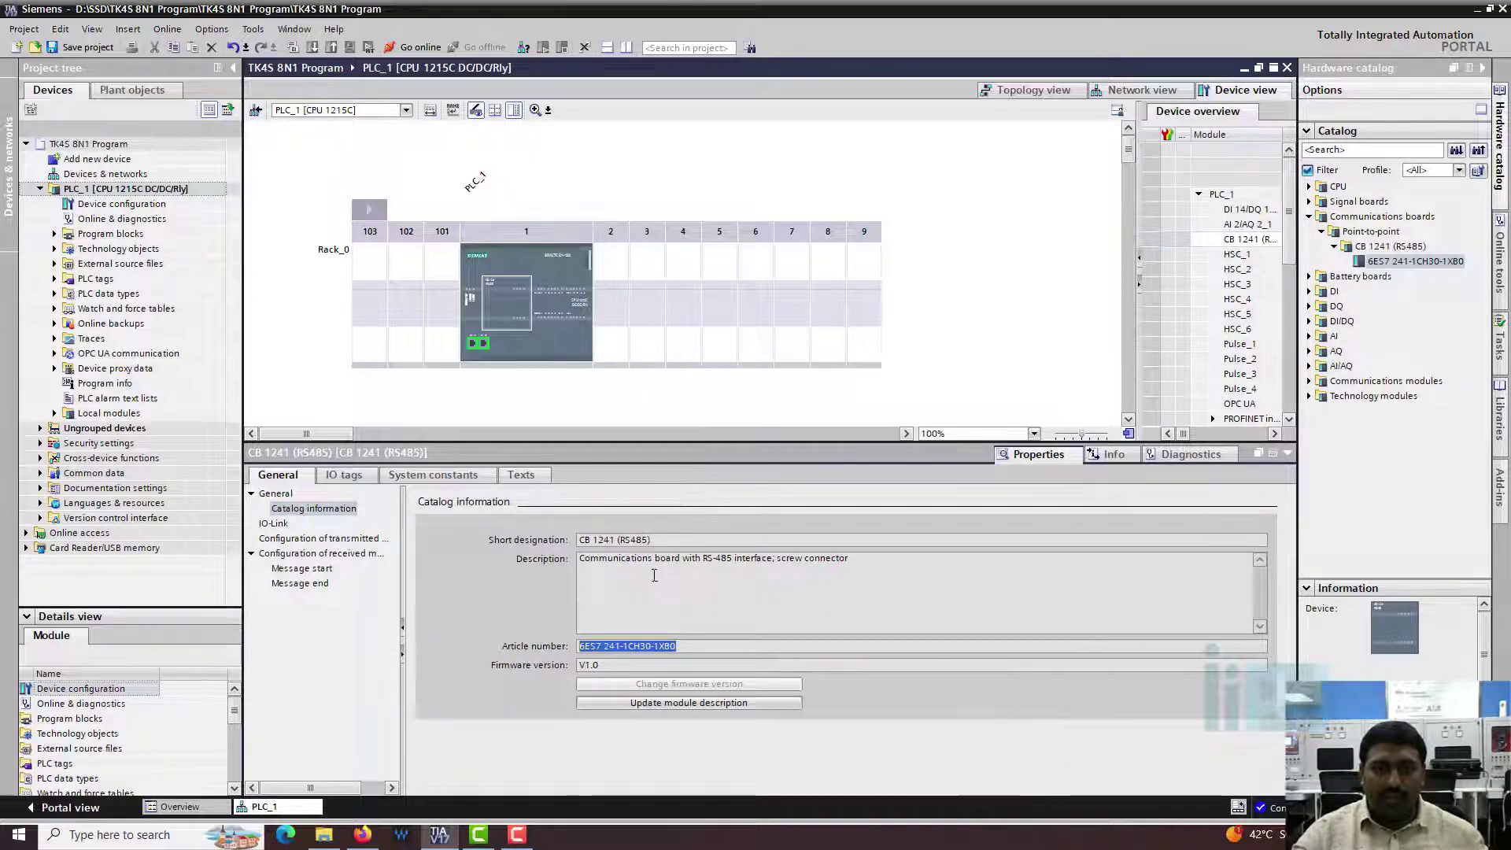
double_click(644, 540)
double_click(673, 646)
drag(681, 647, 534, 636)
key(ctrl+c)
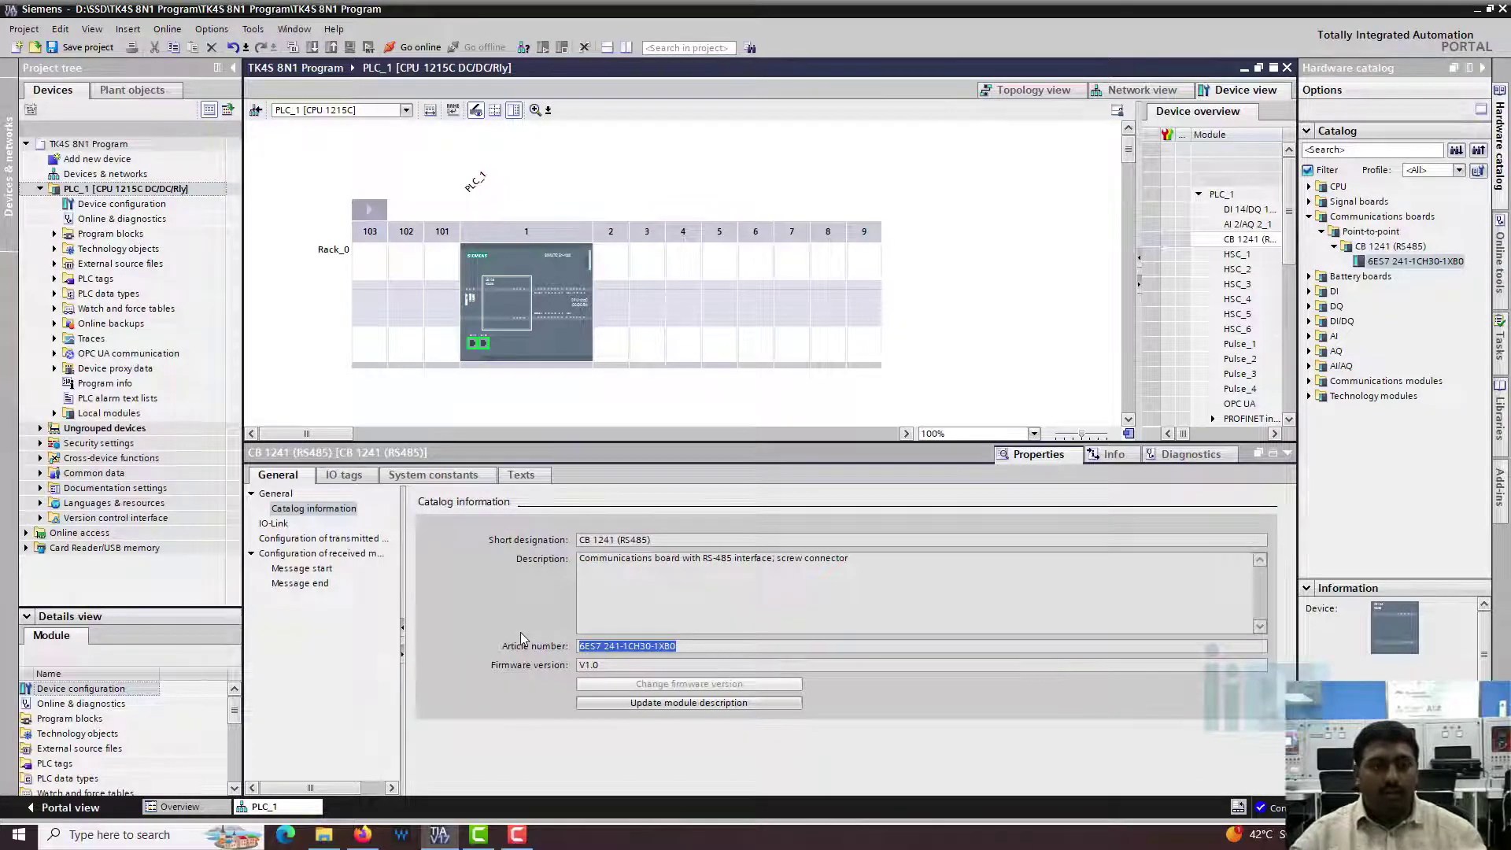
click(323, 835)
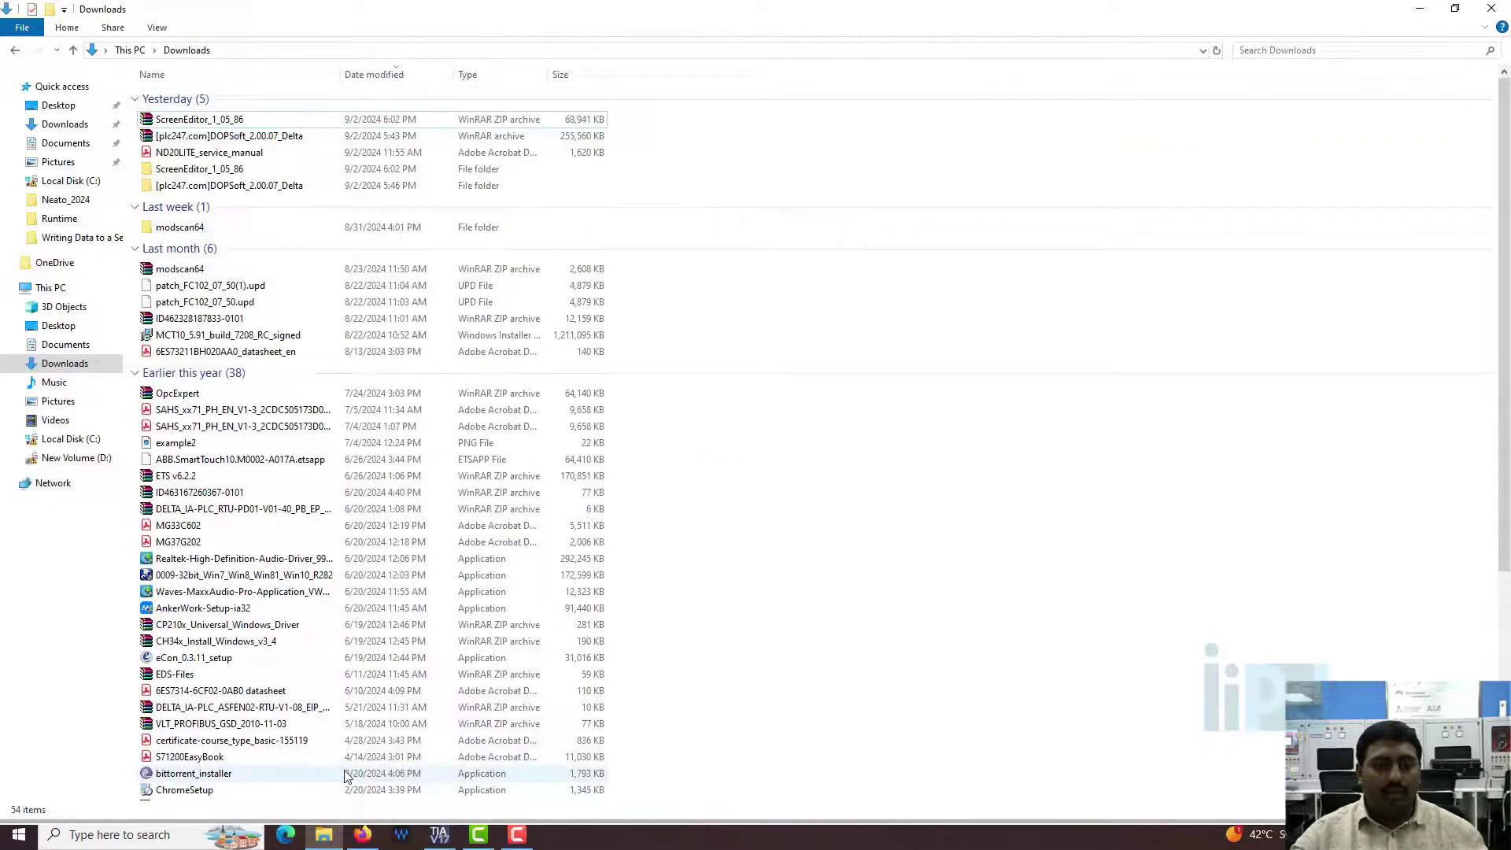
Search Google for '6es7 241-1ch30-1xb0 wiring diagram', preview two wiring images, and show image results.
click(363, 834)
click(411, 49)
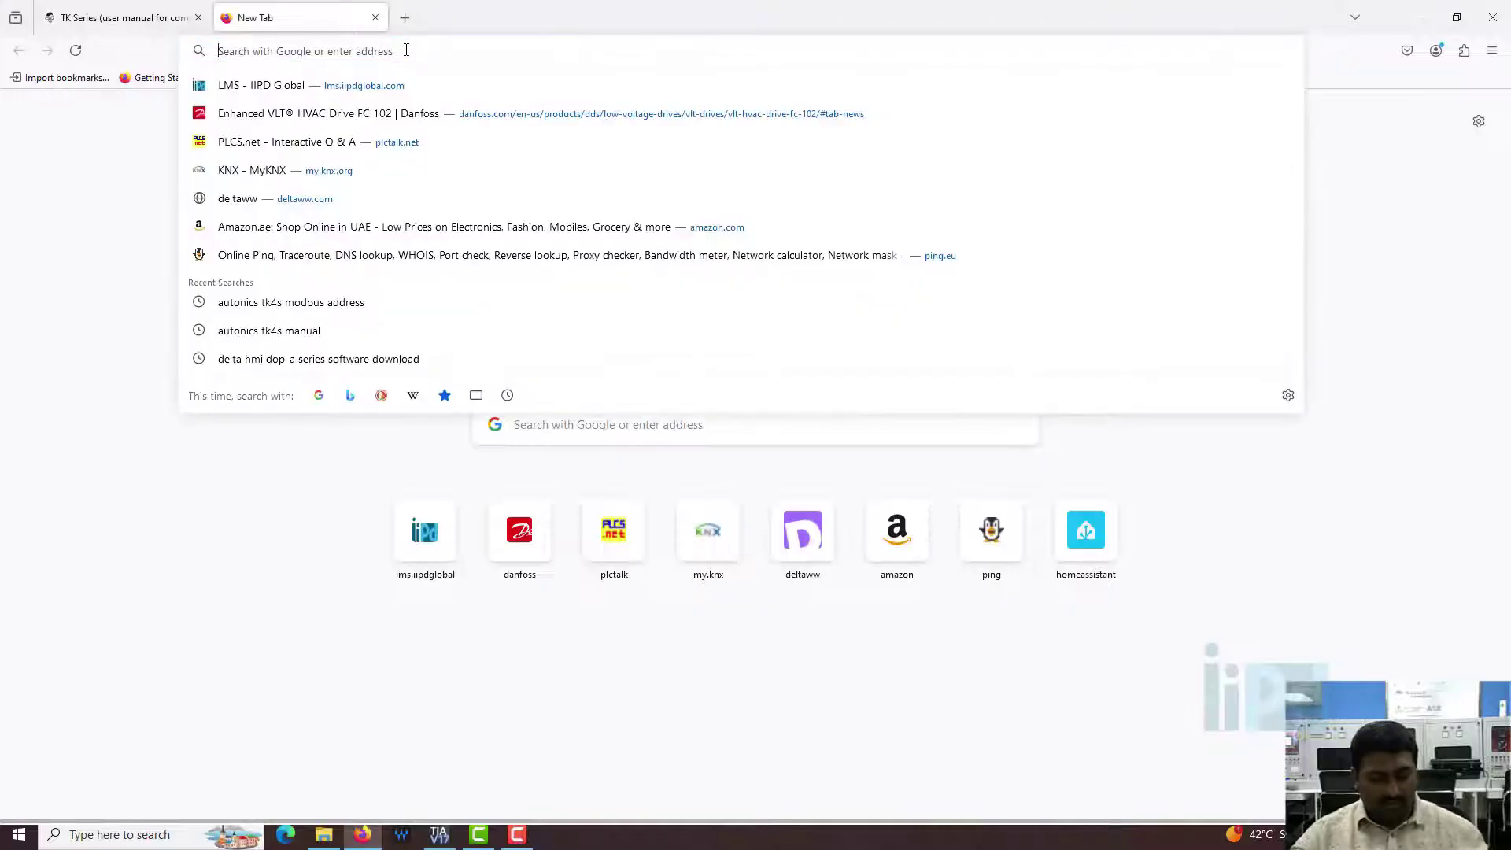
key(ctrl+v)
click(433, 117)
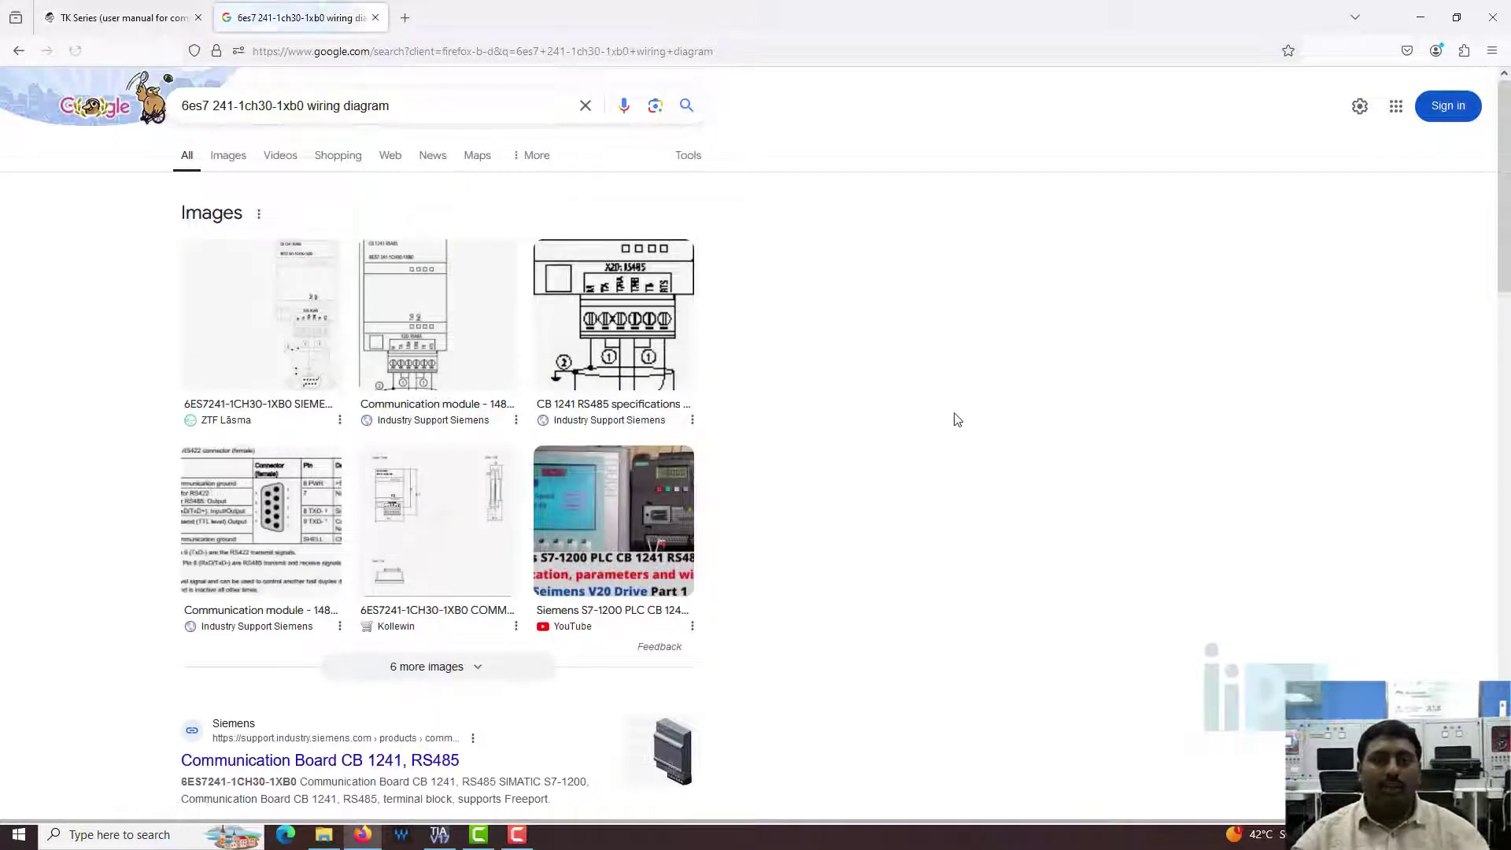
click(393, 315)
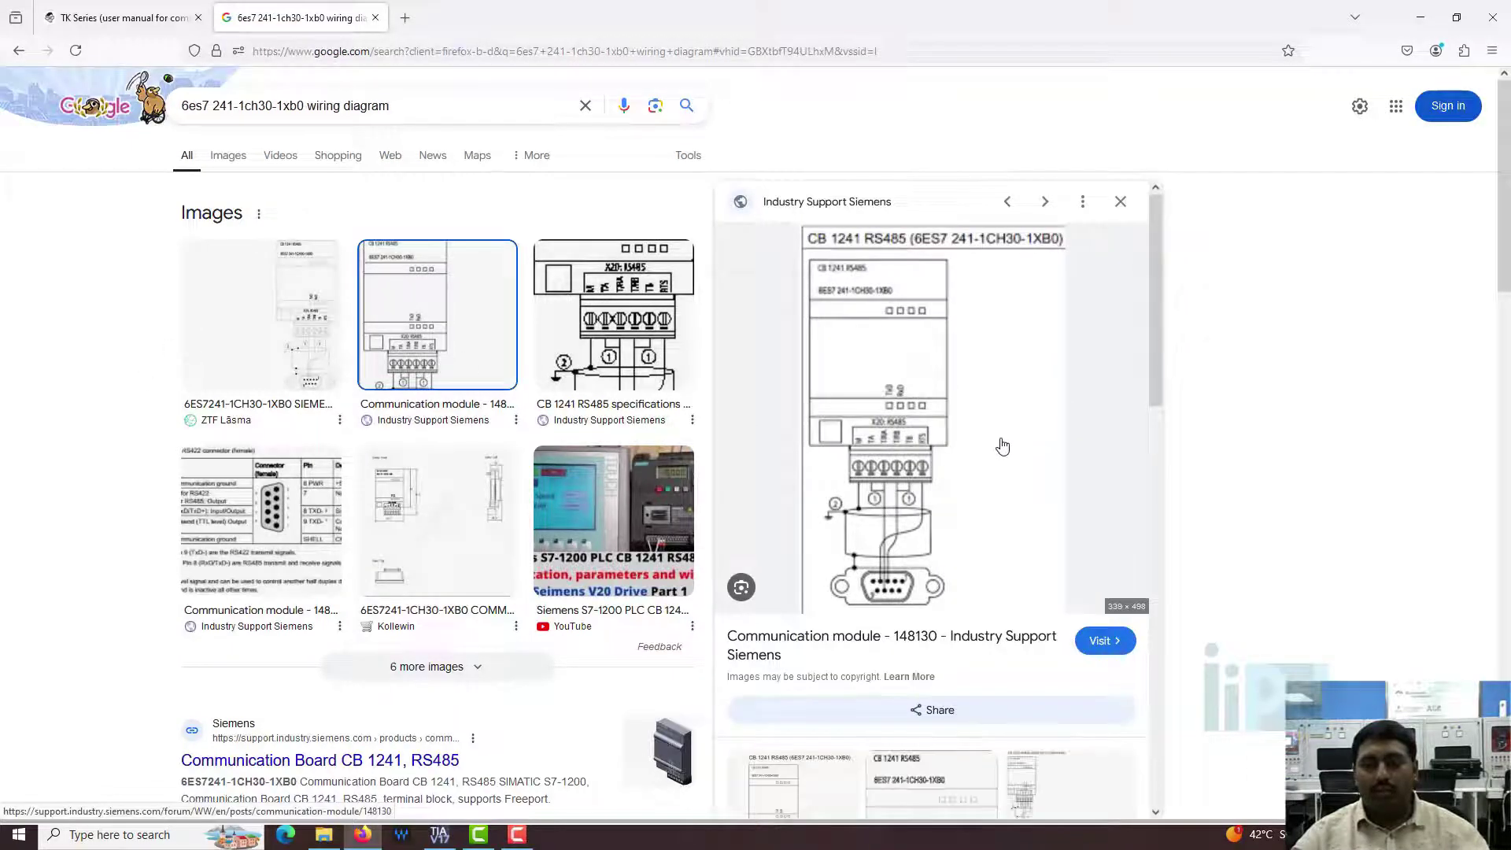
scroll(968, 511, down, 6)
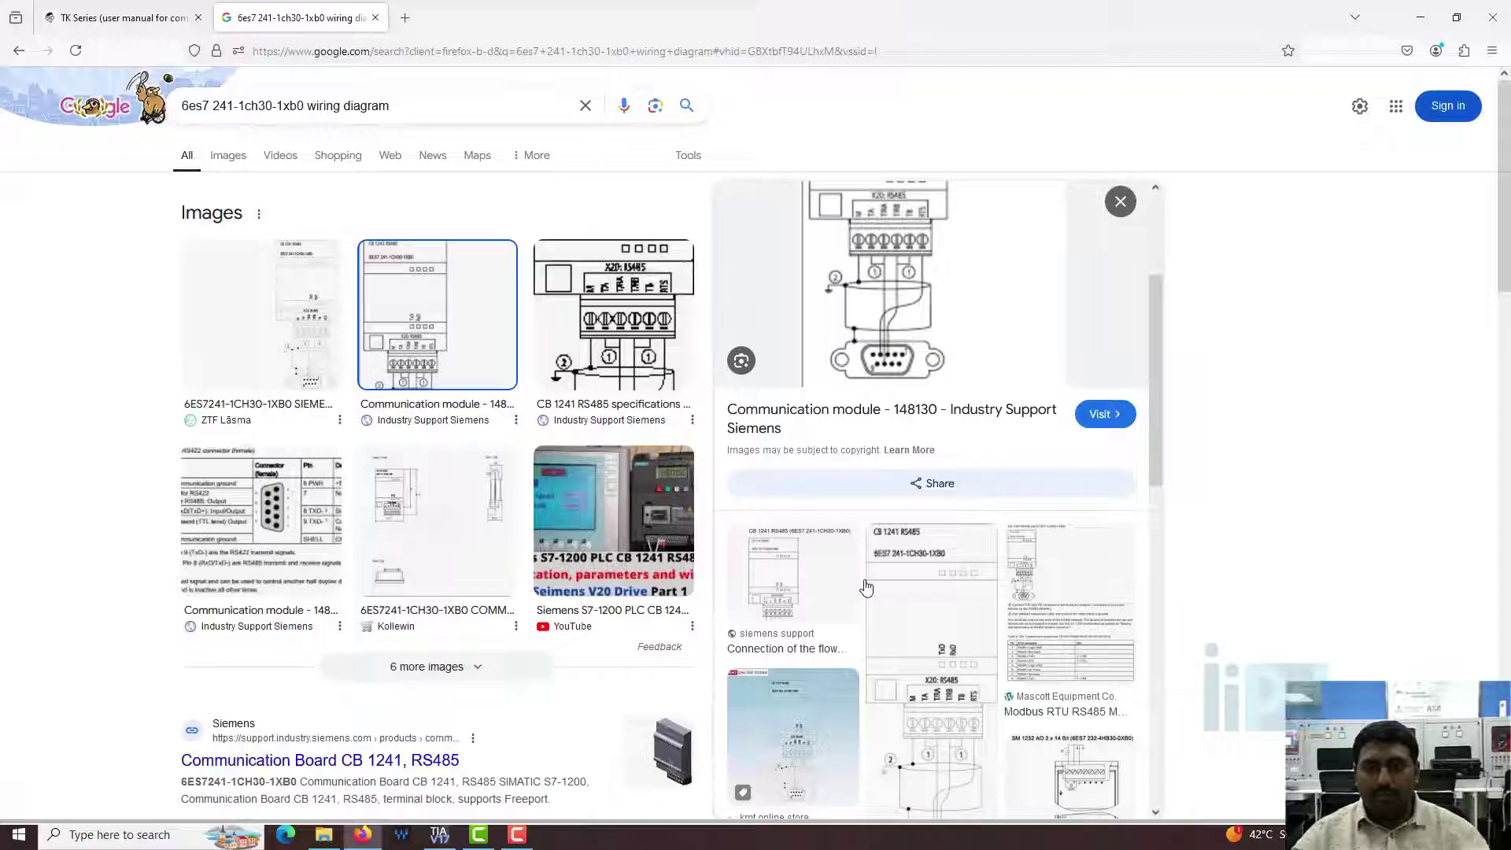
click(969, 560)
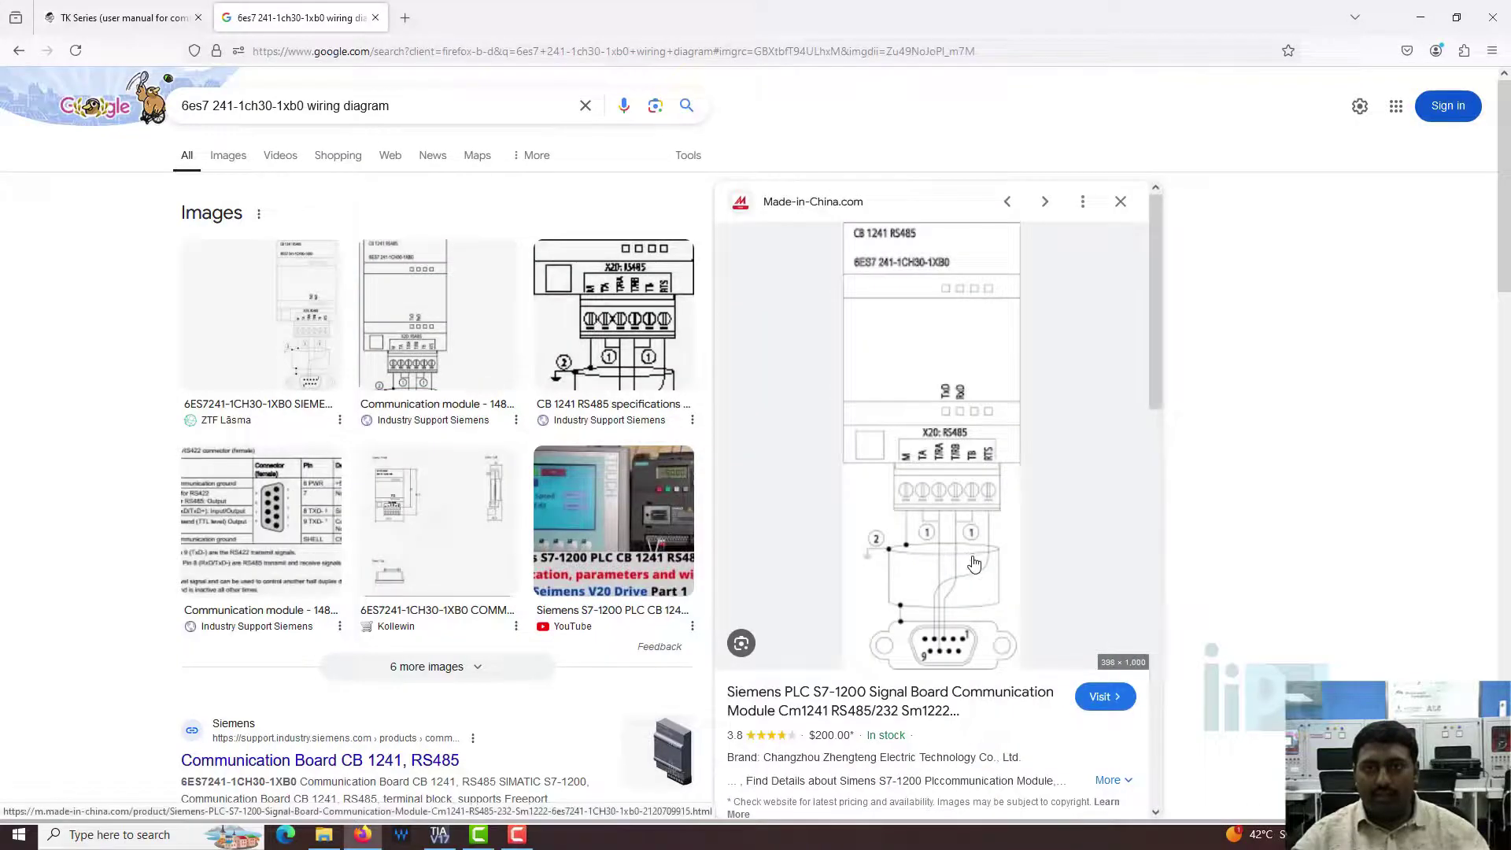
click(227, 155)
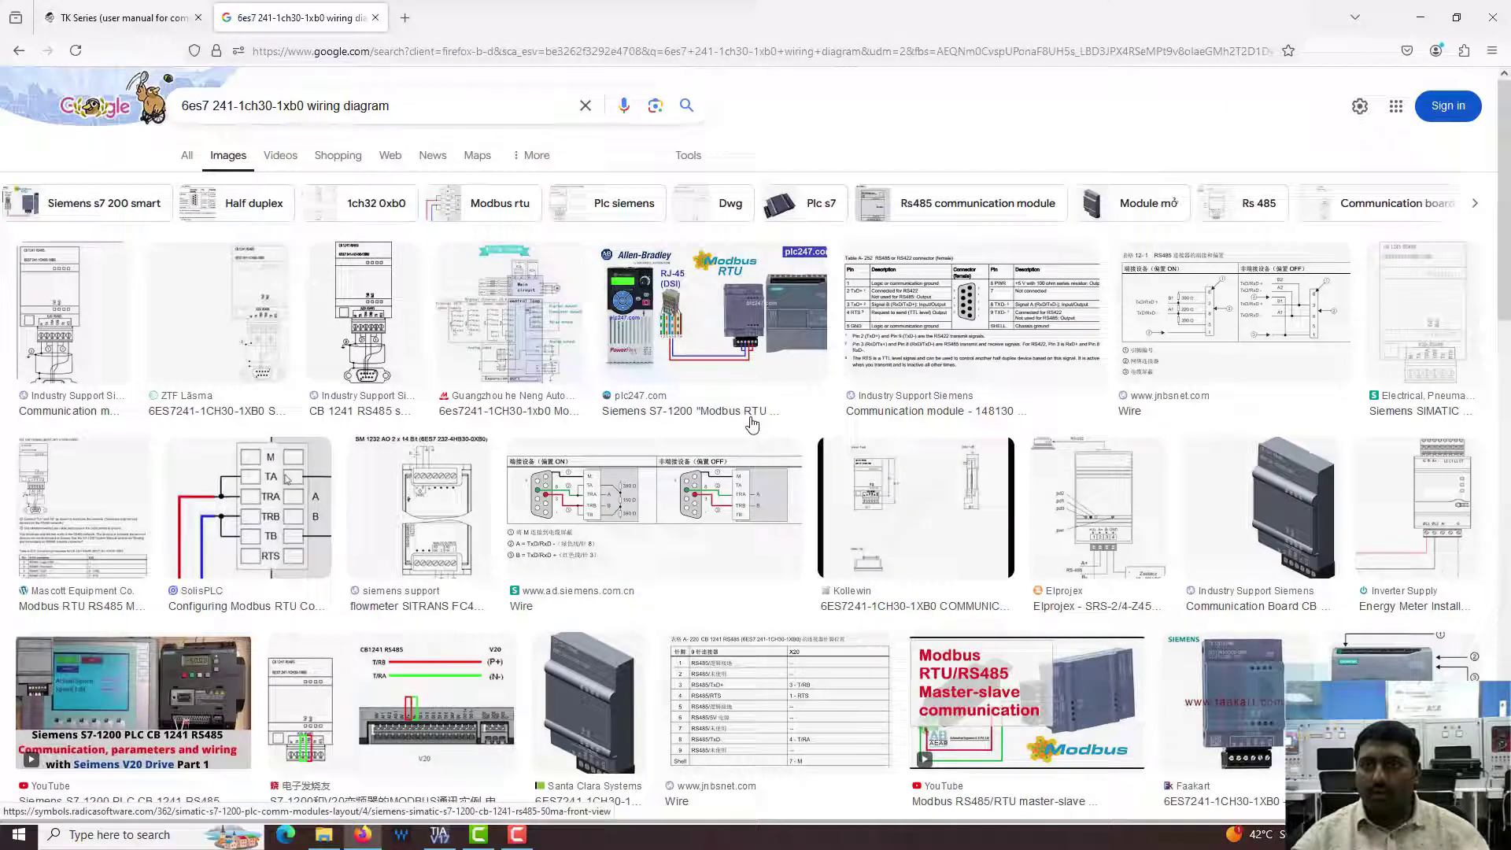
Preview the jnbsnet, Siemens and IndiaMART CB 1241 images, then minimize Firefox and File Explorer.
click(687, 703)
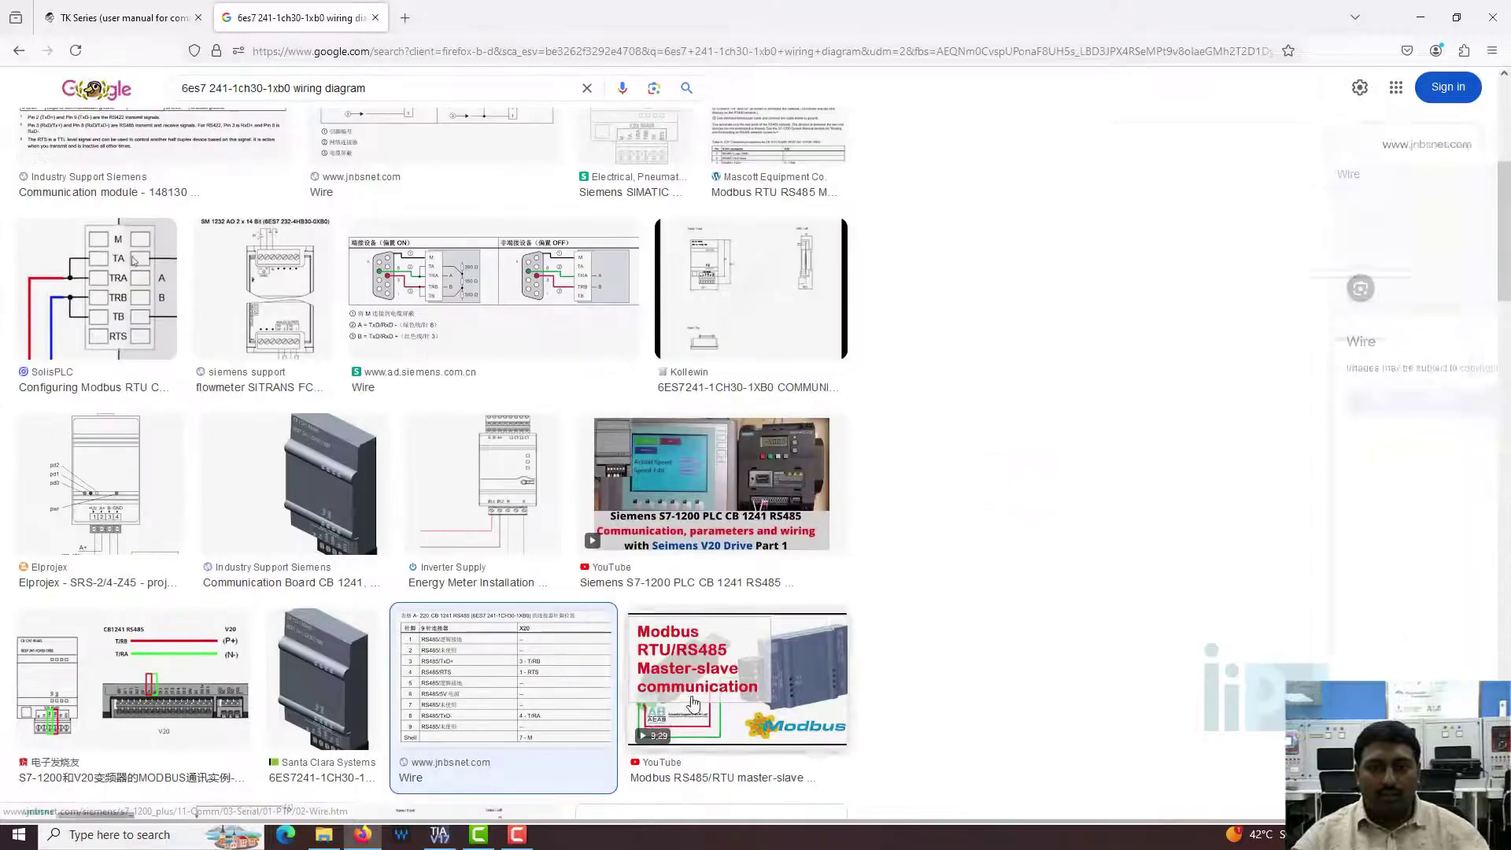
click(323, 475)
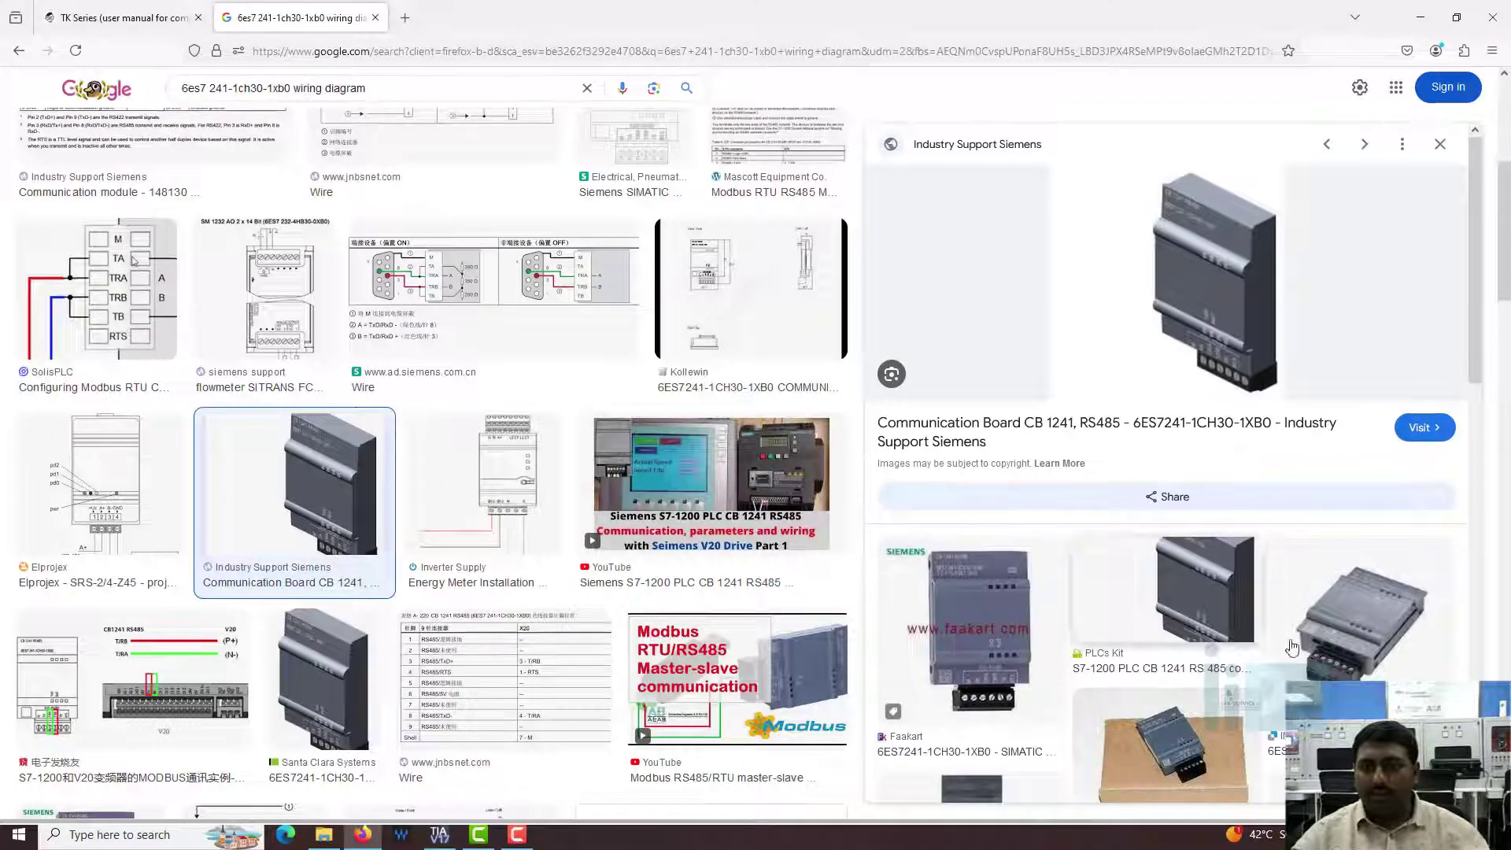
scroll(1143, 675, down, 5)
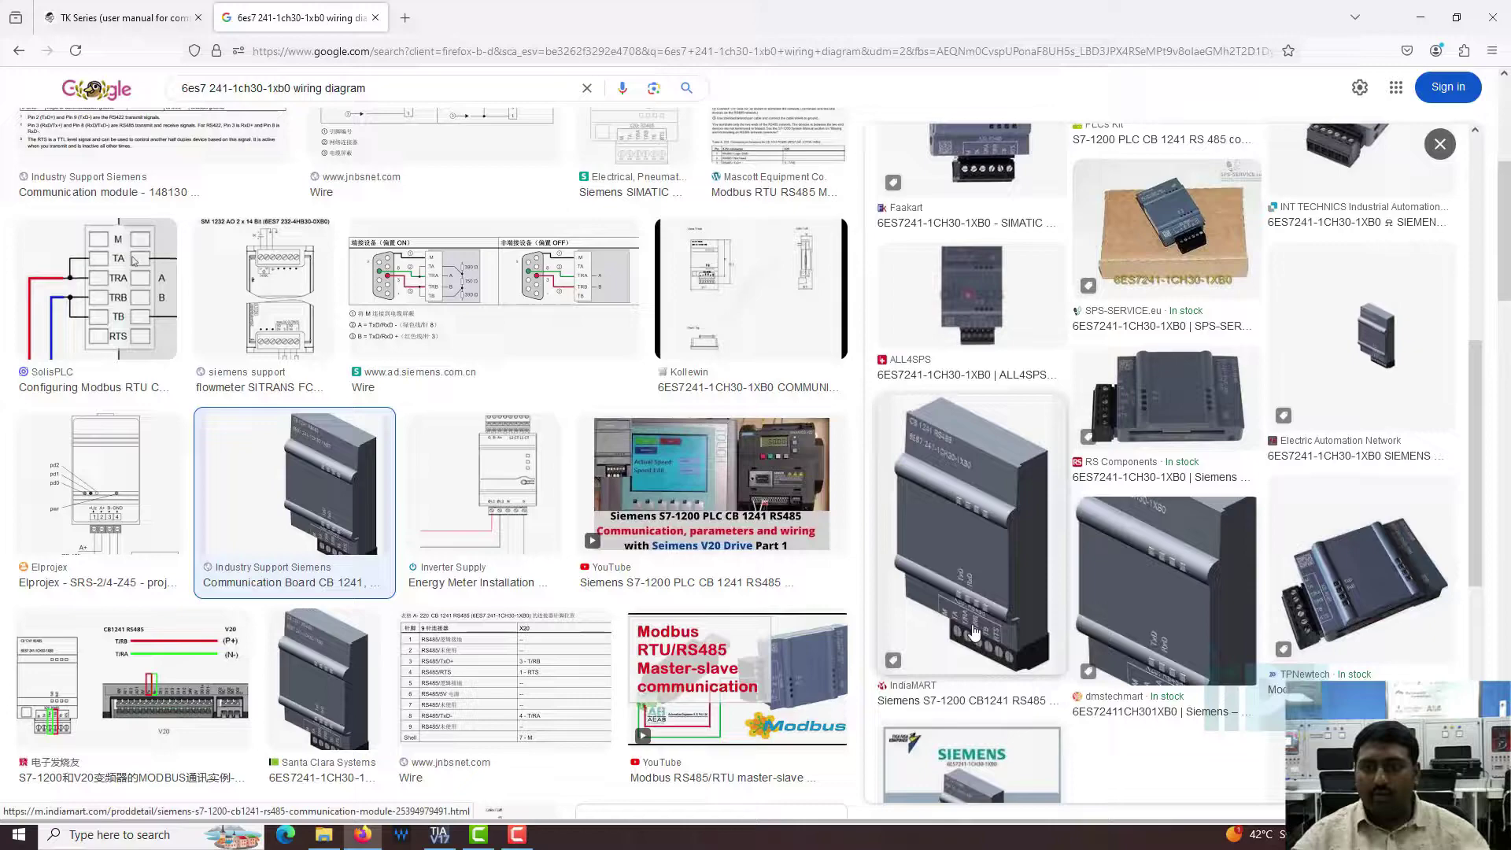
click(971, 626)
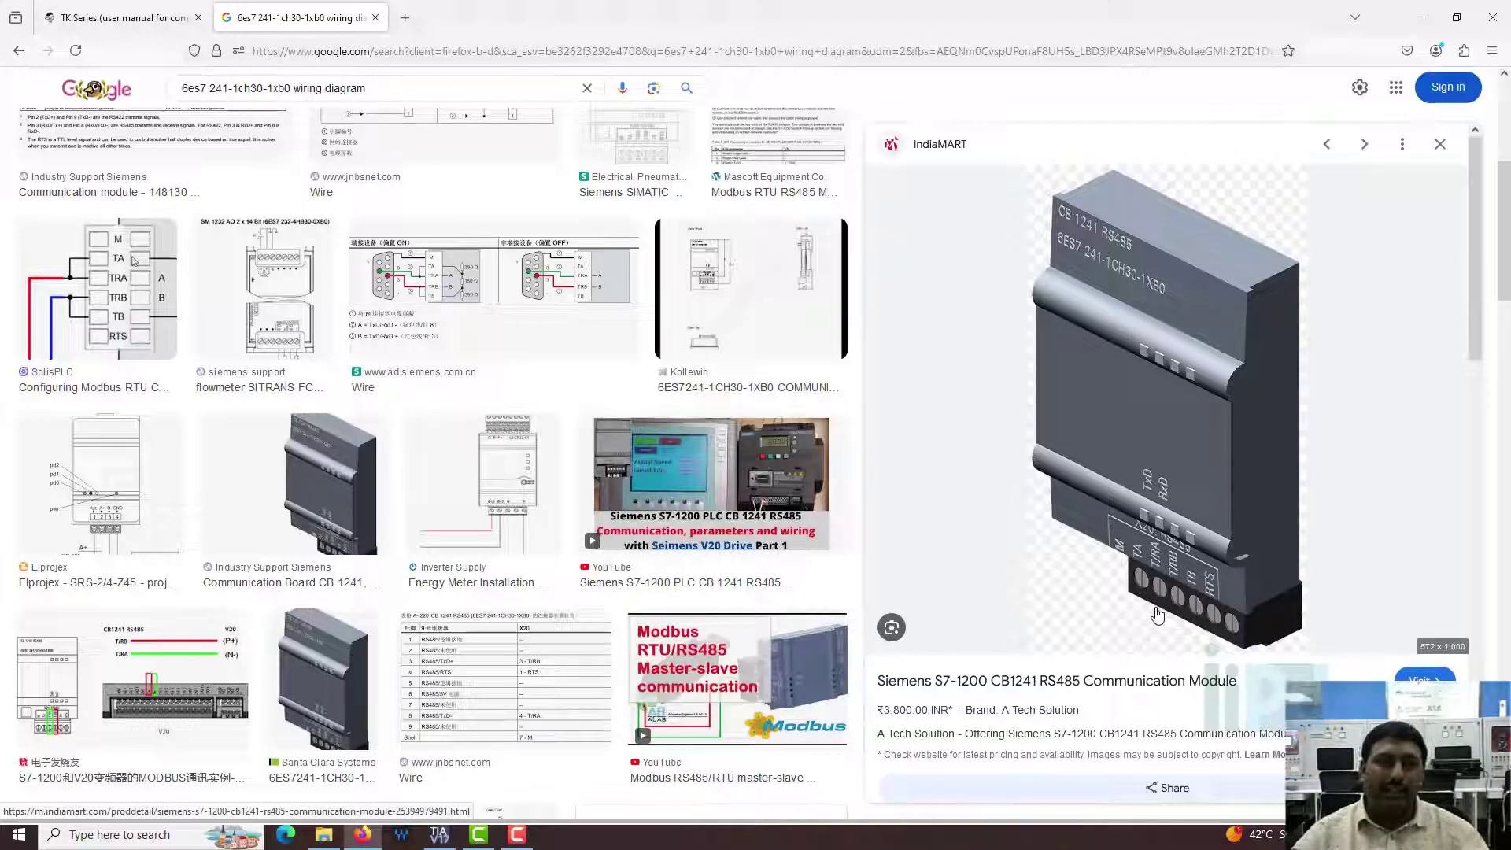
scroll(484, 563, up, 3)
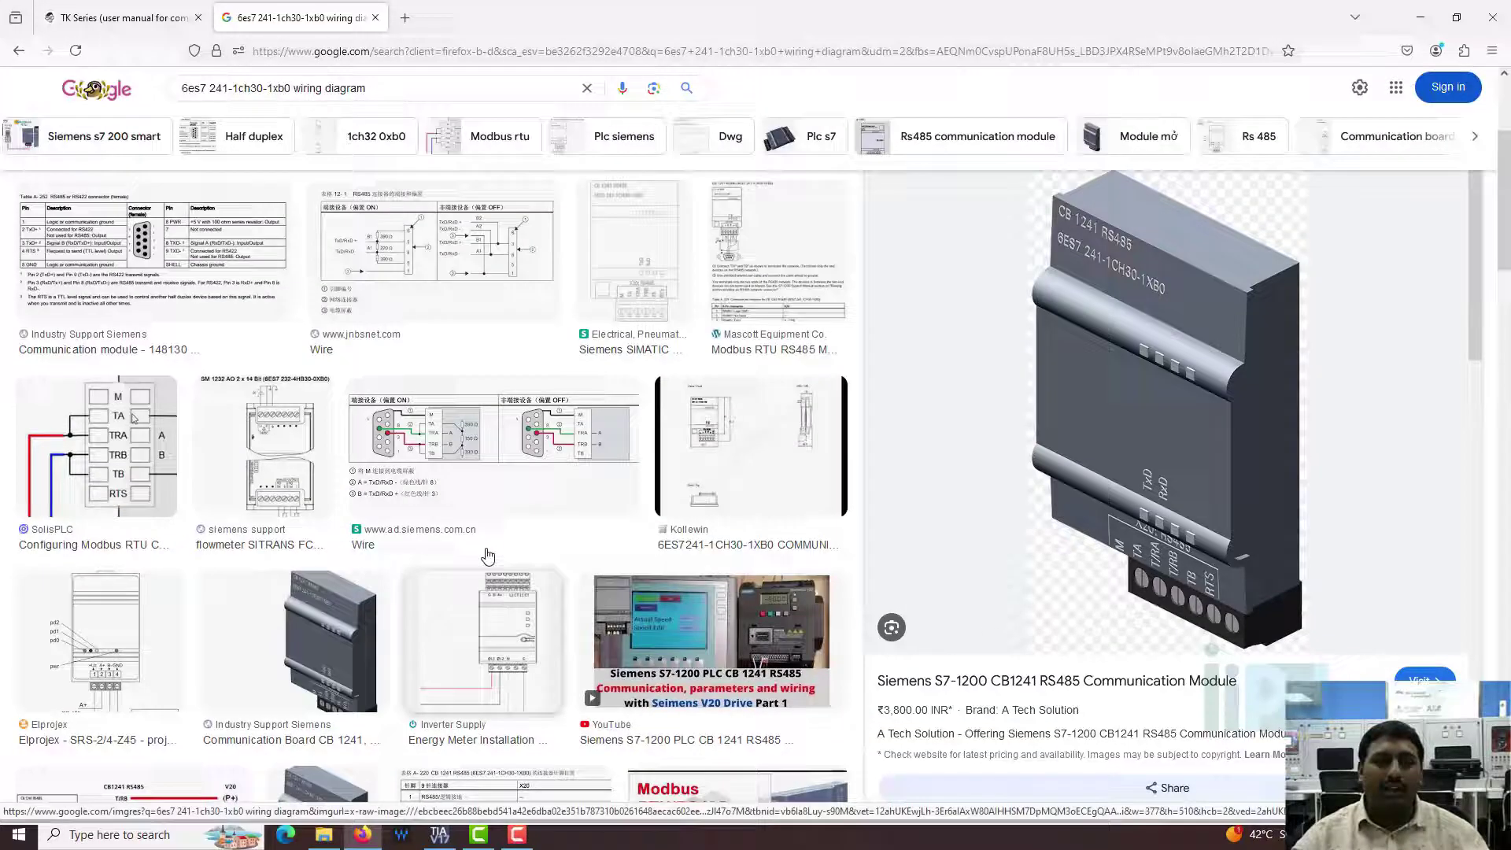
scroll(488, 575, down, 4)
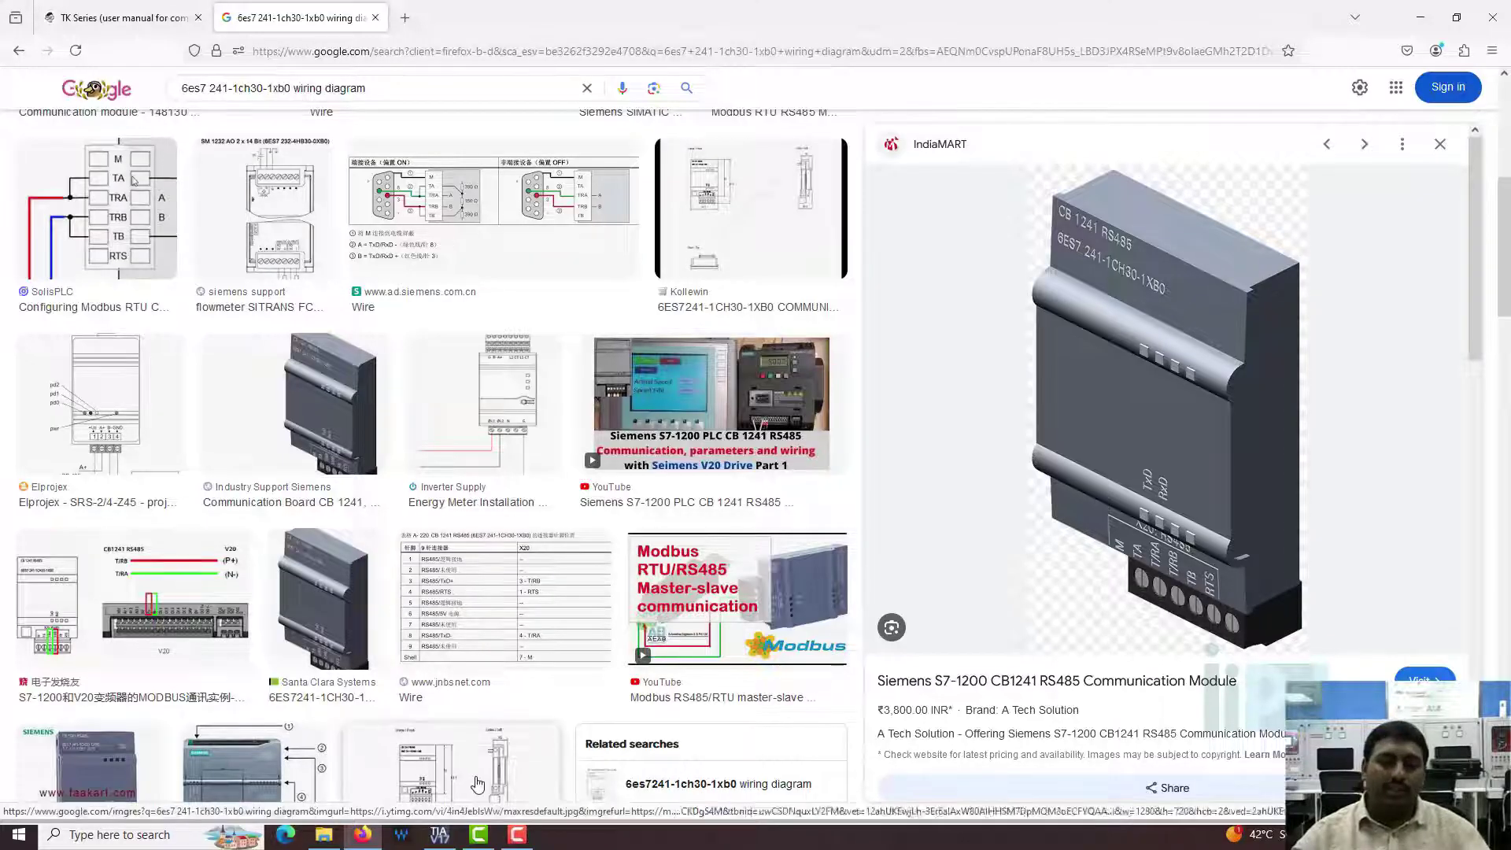
click(1421, 18)
click(1421, 10)
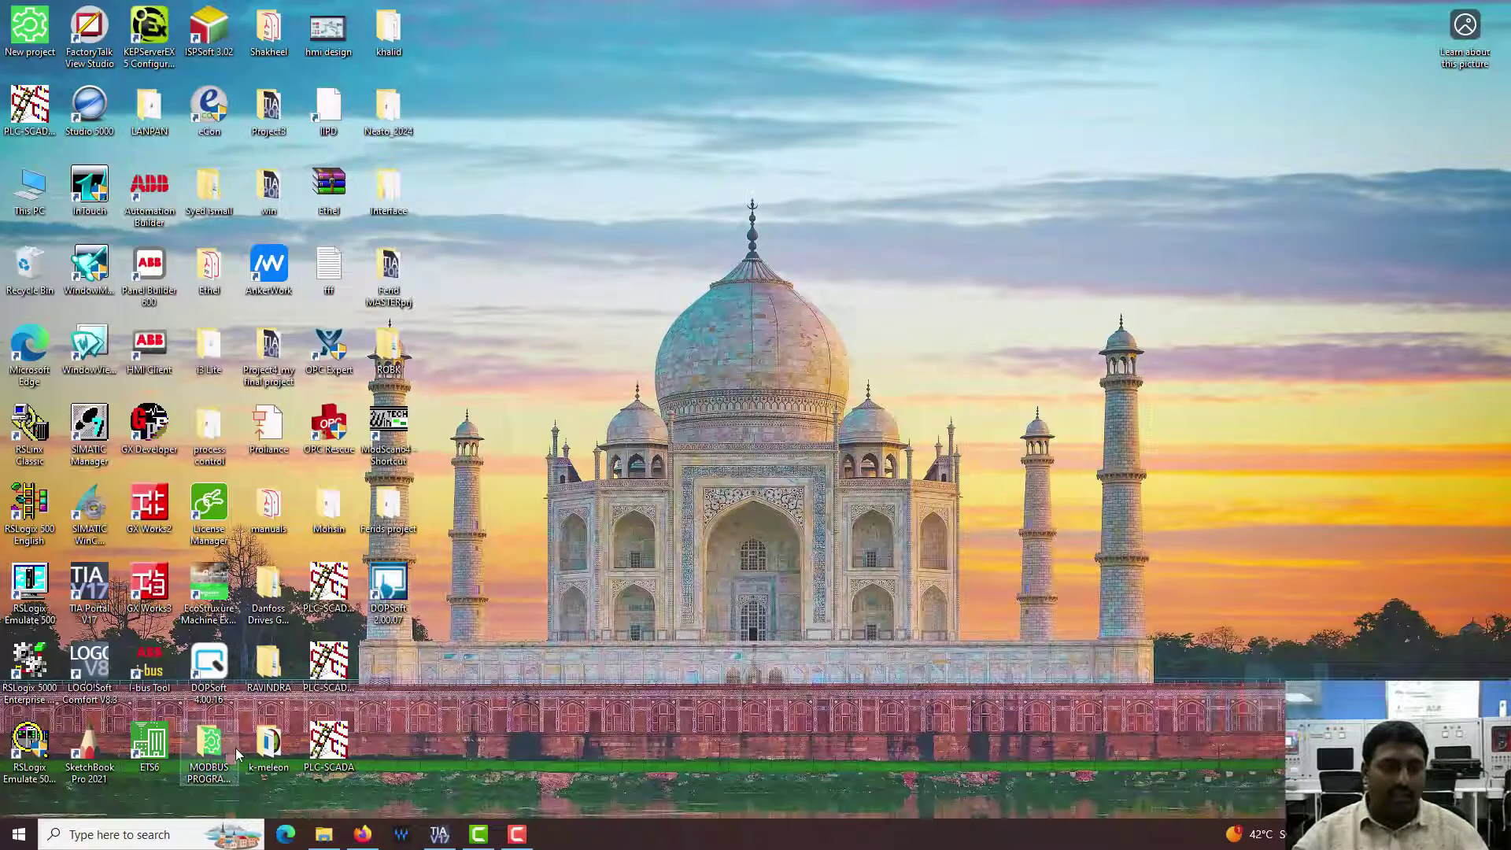
In SketchBook Pro, draw a red line across the canvas and mark it with +.
double_click(110, 748)
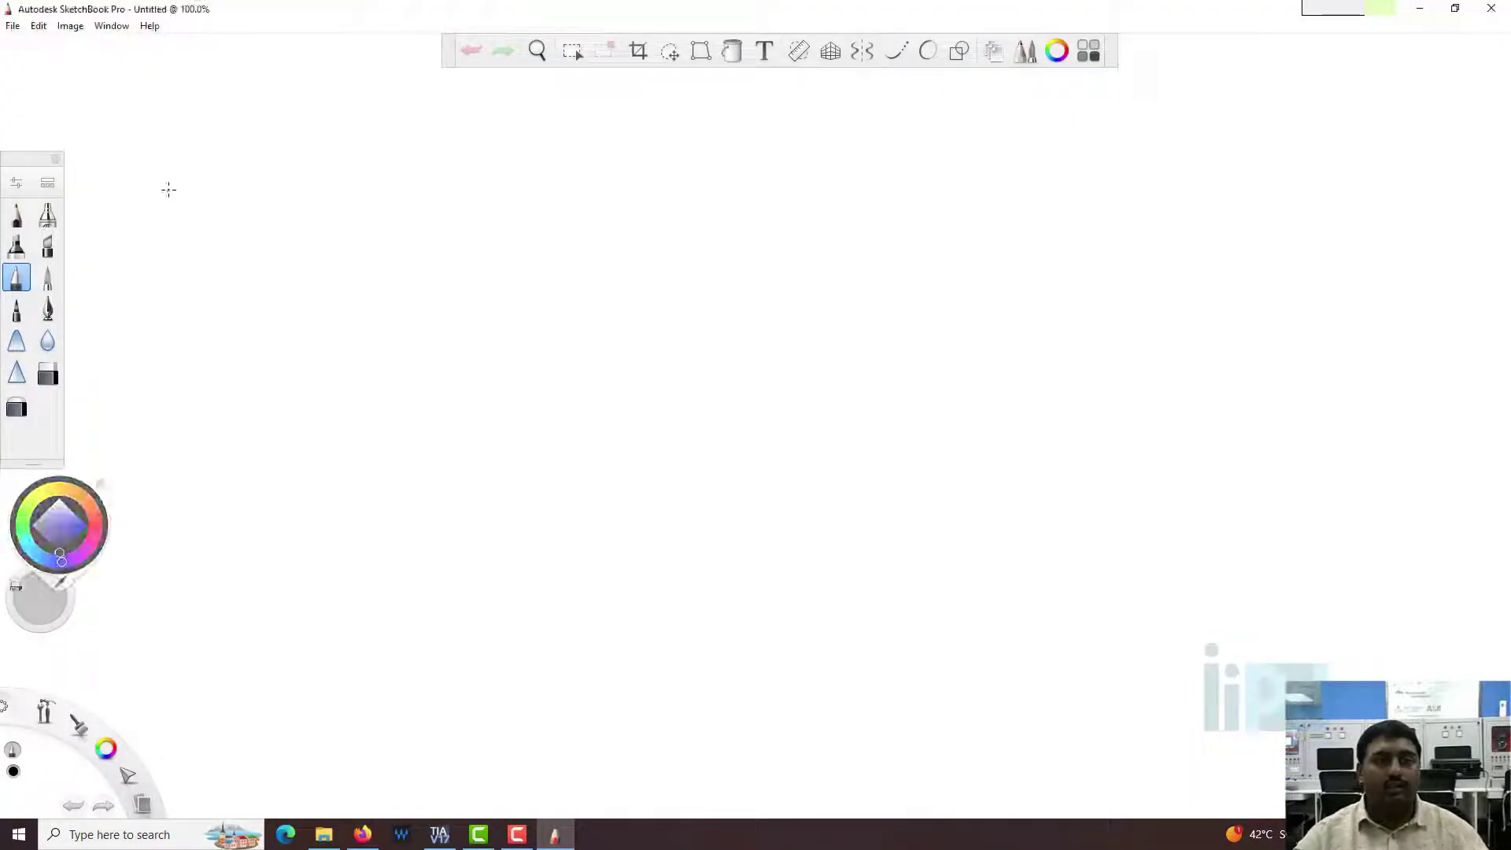
mouse_move(89, 512)
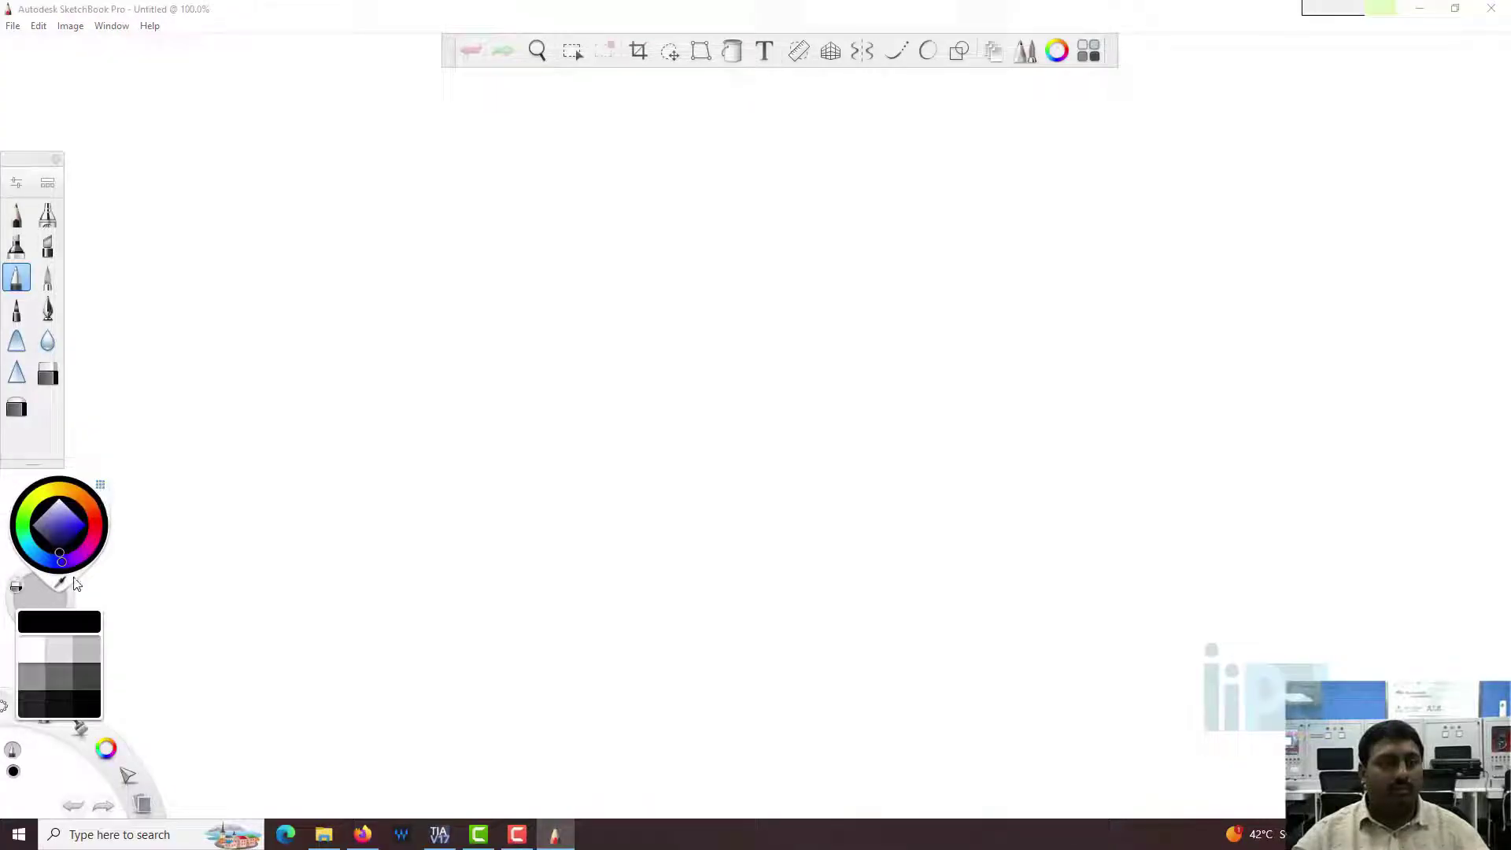
click(95, 531)
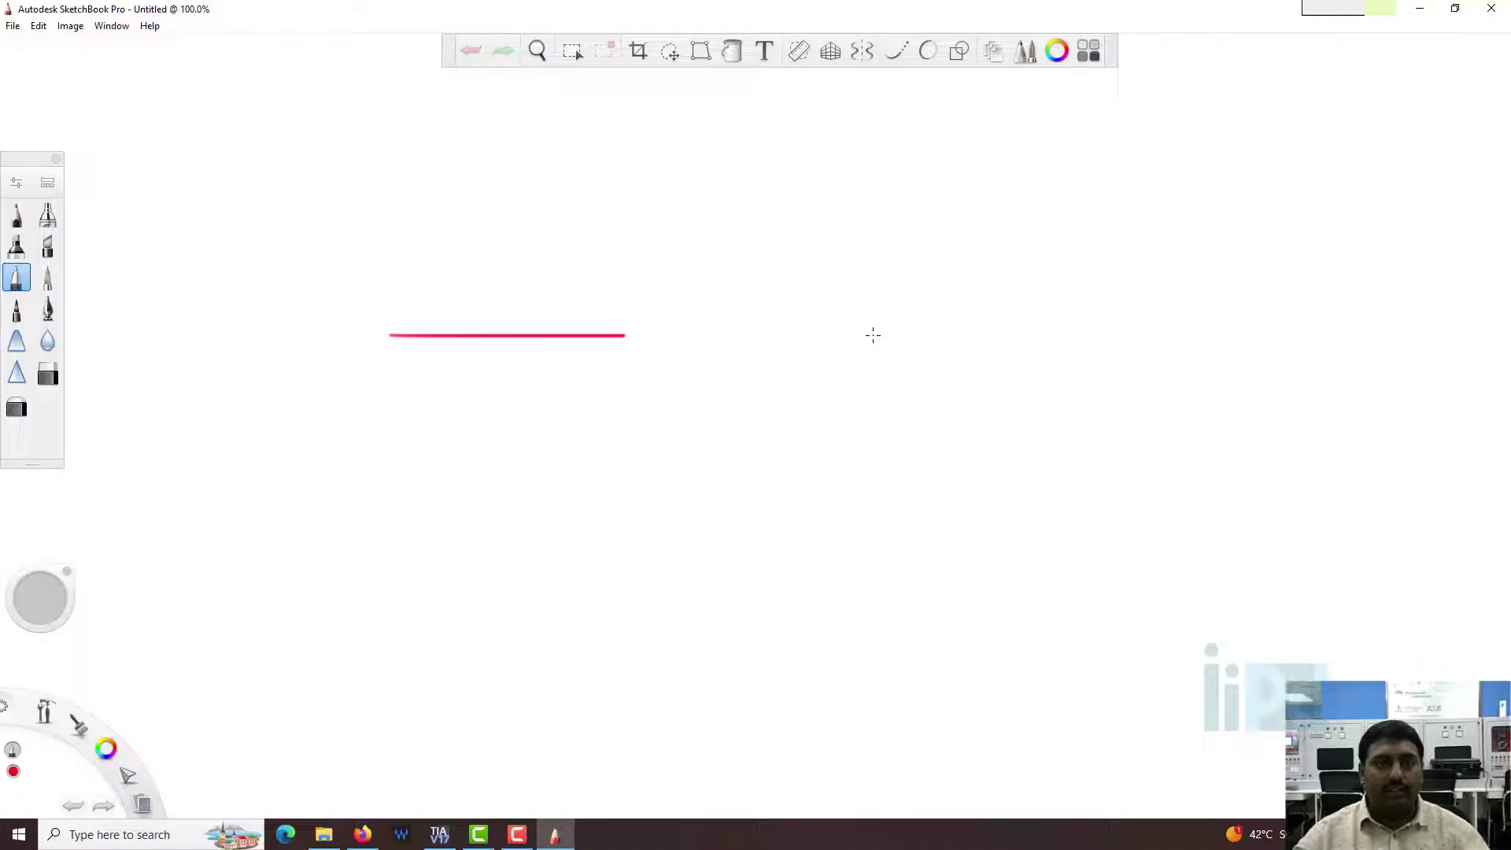
drag(873, 336, 1206, 334)
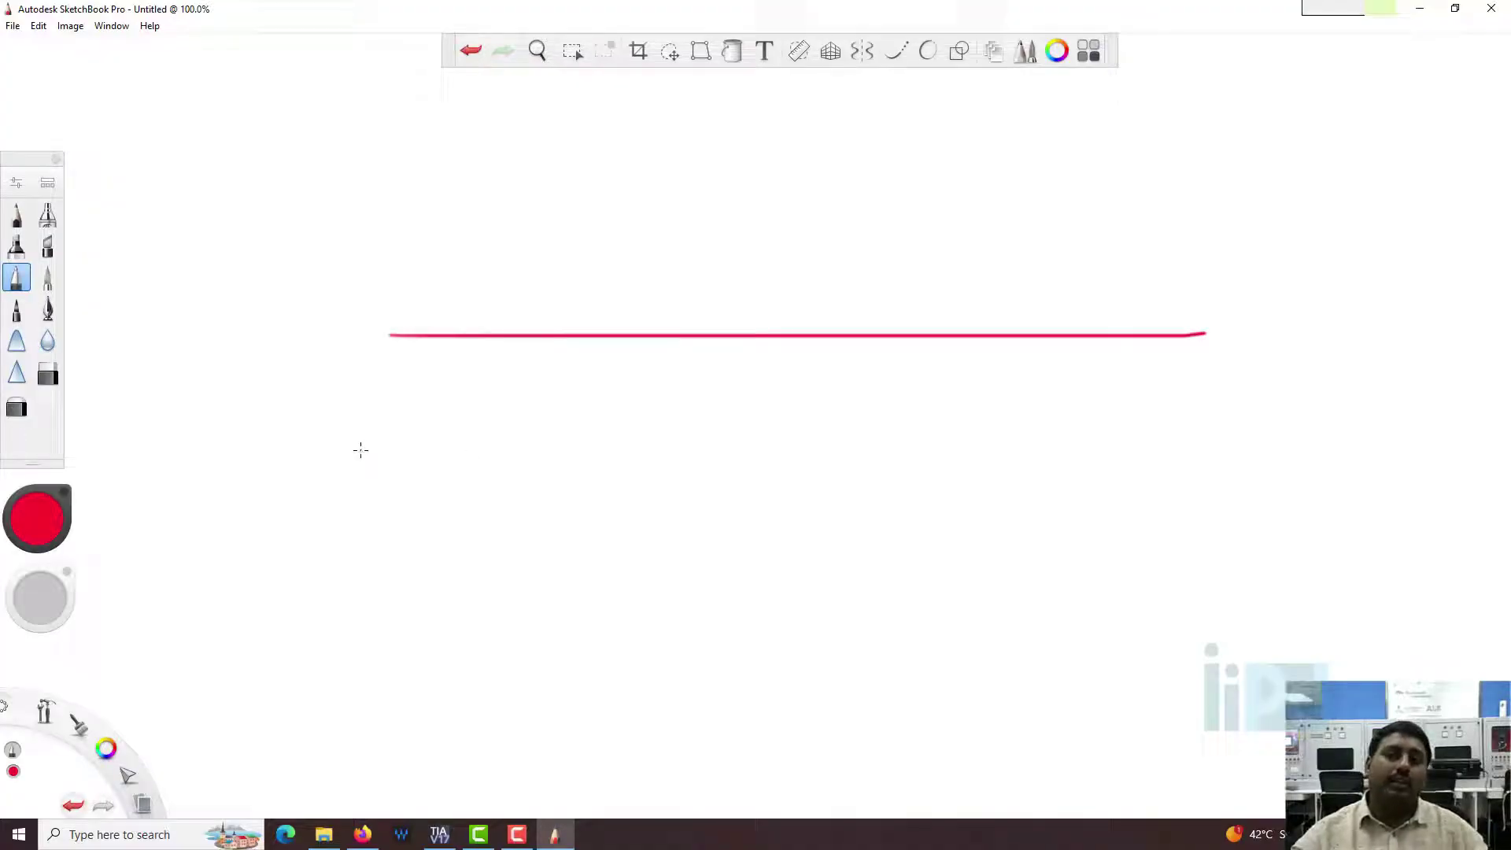
mouse_move(342, 327)
mouse_down()
mouse_move(343, 348)
mouse_move(354, 337)
mouse_up()
Draw a long black line below the red one and mark it with −.
click(41, 521)
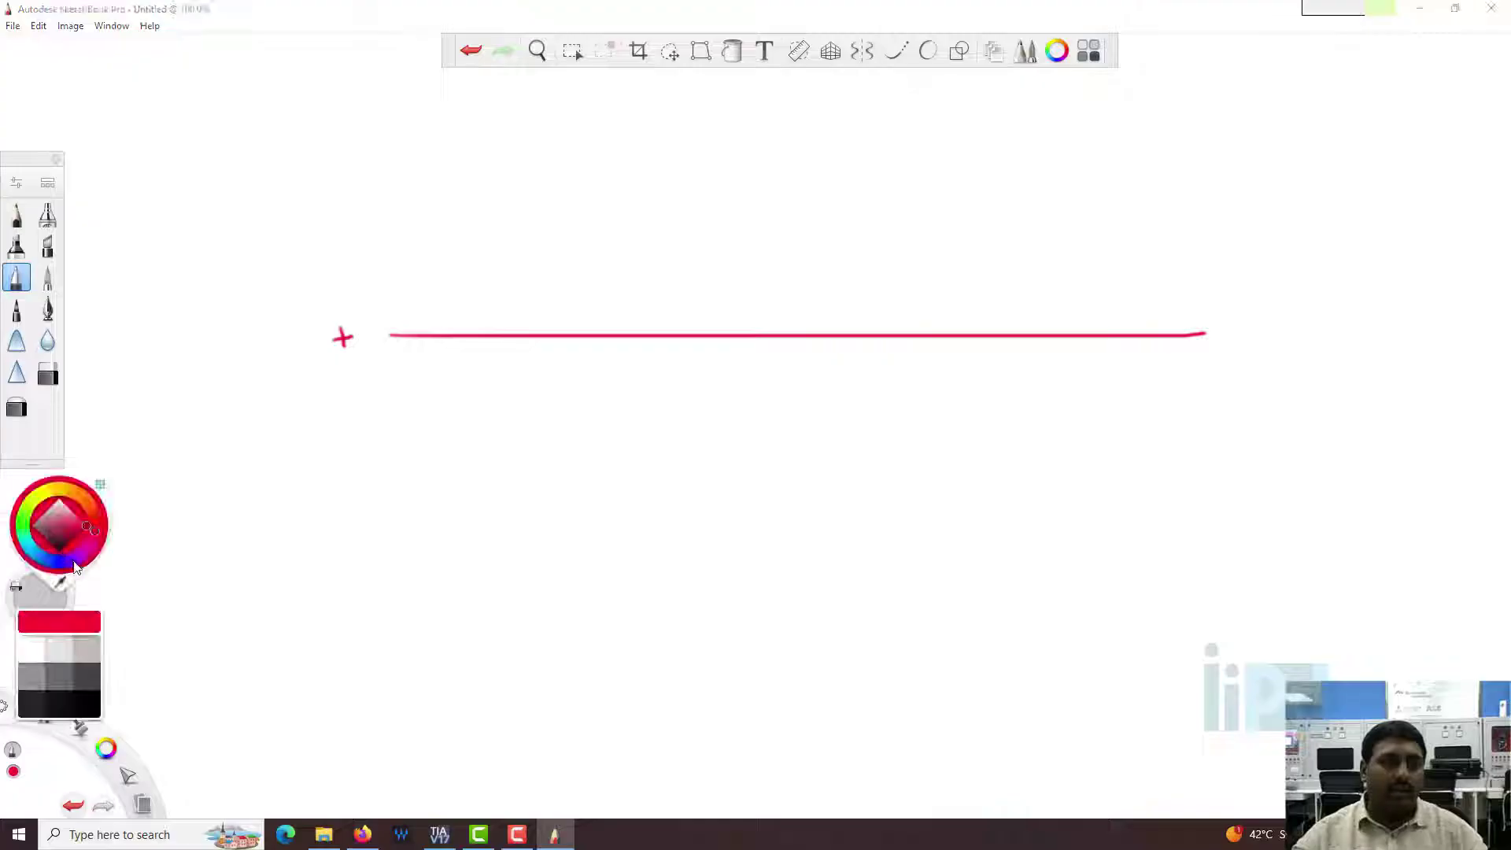
click(59, 553)
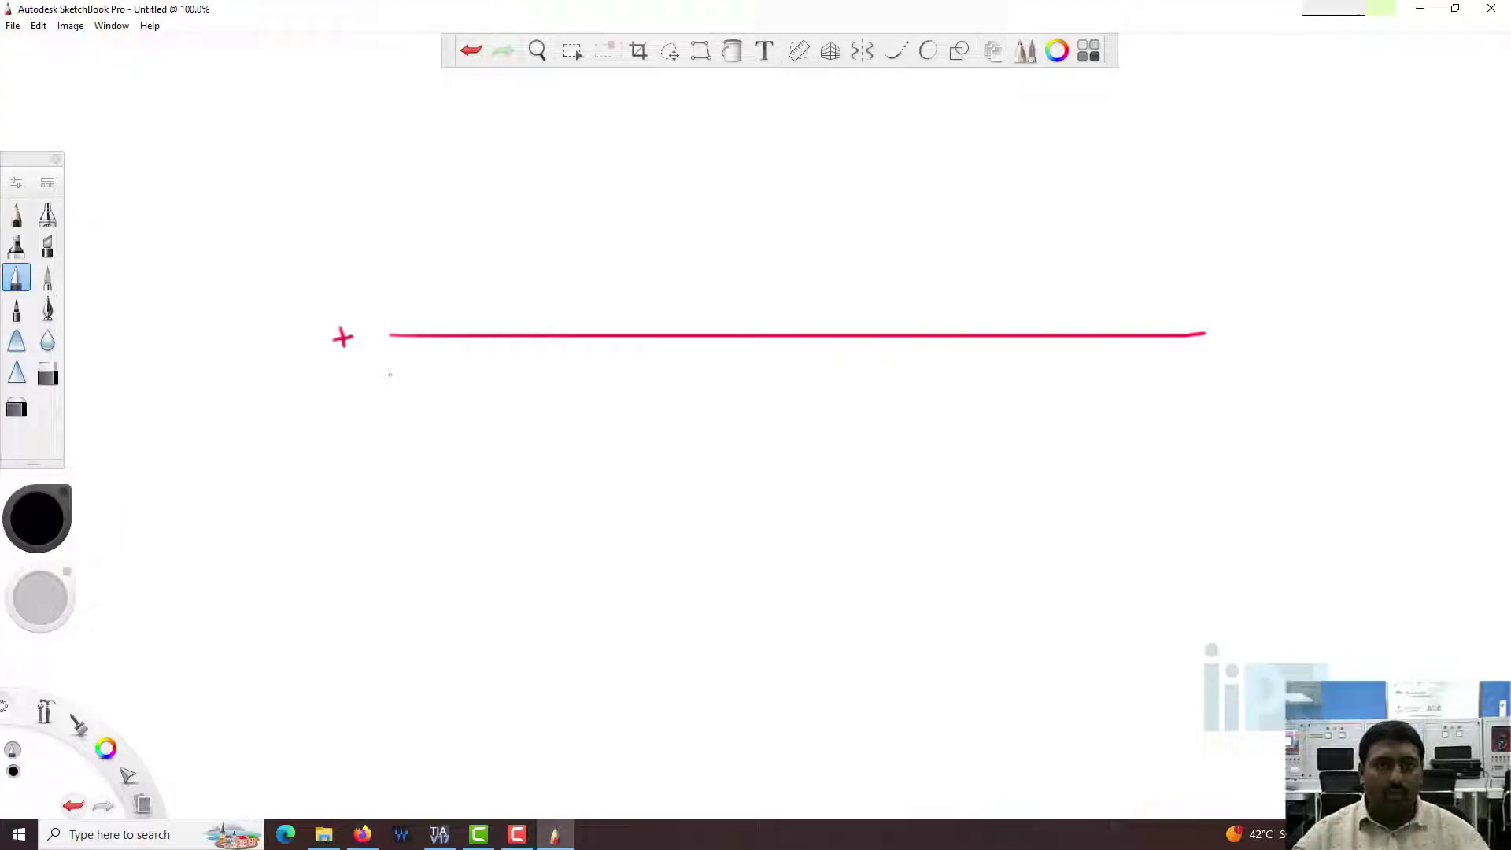
drag(391, 375, 1238, 344)
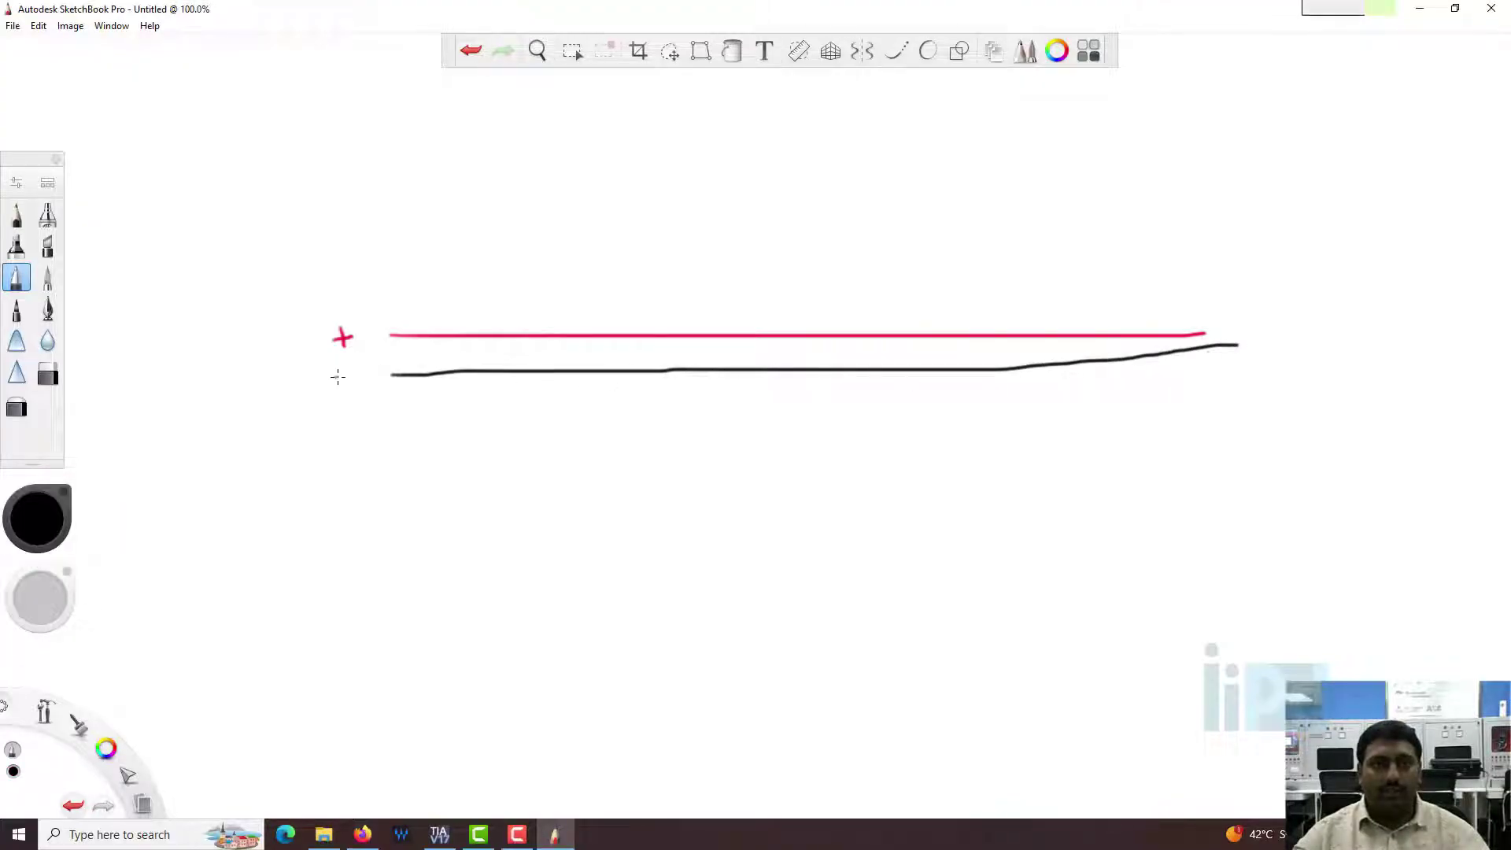
drag(344, 379, 376, 380)
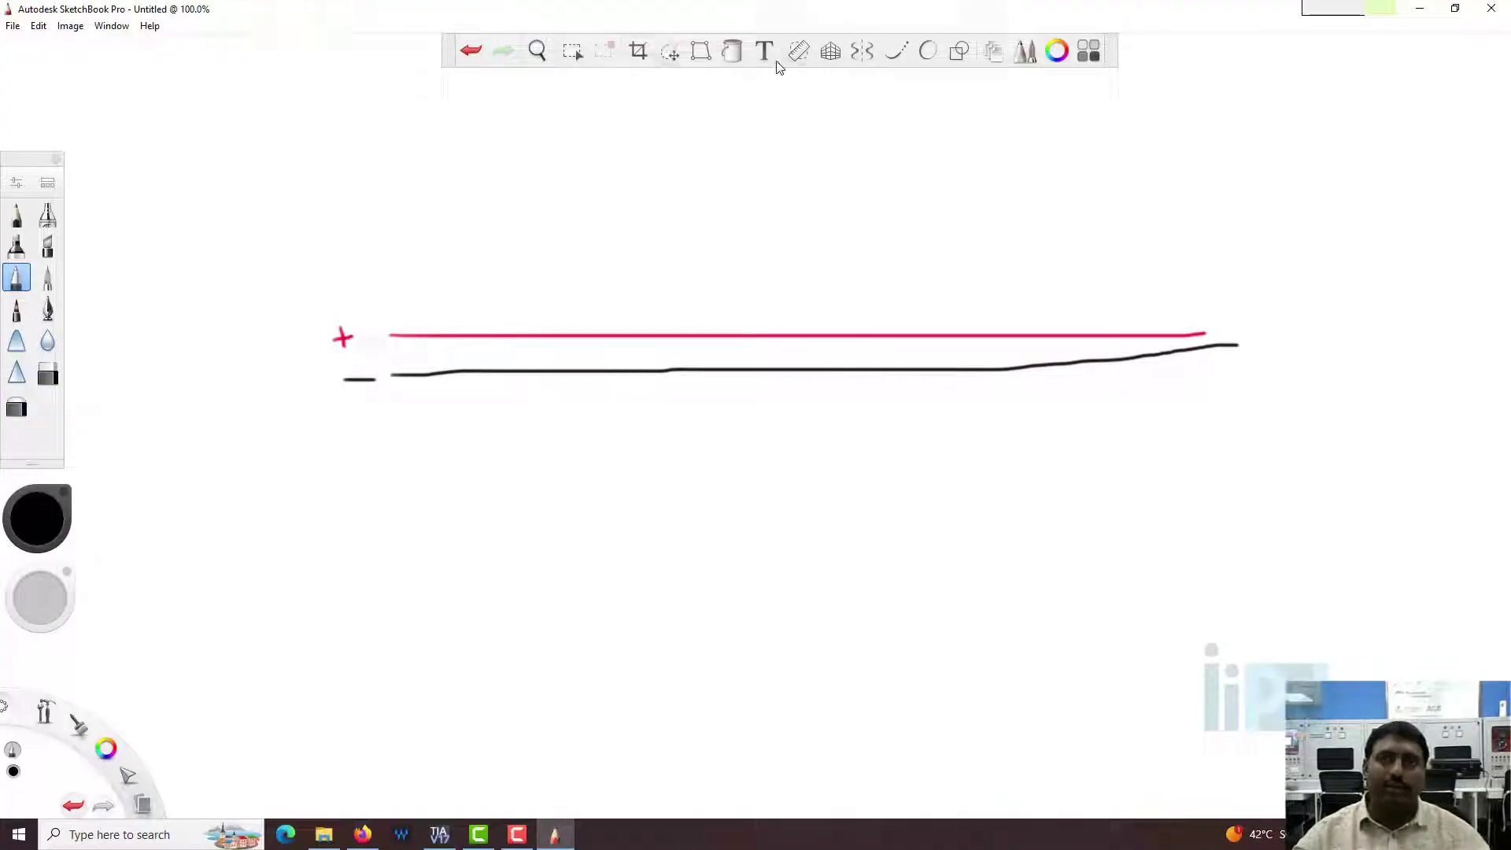
Draw five device boxes in a row above the bus lines.
click(37, 519)
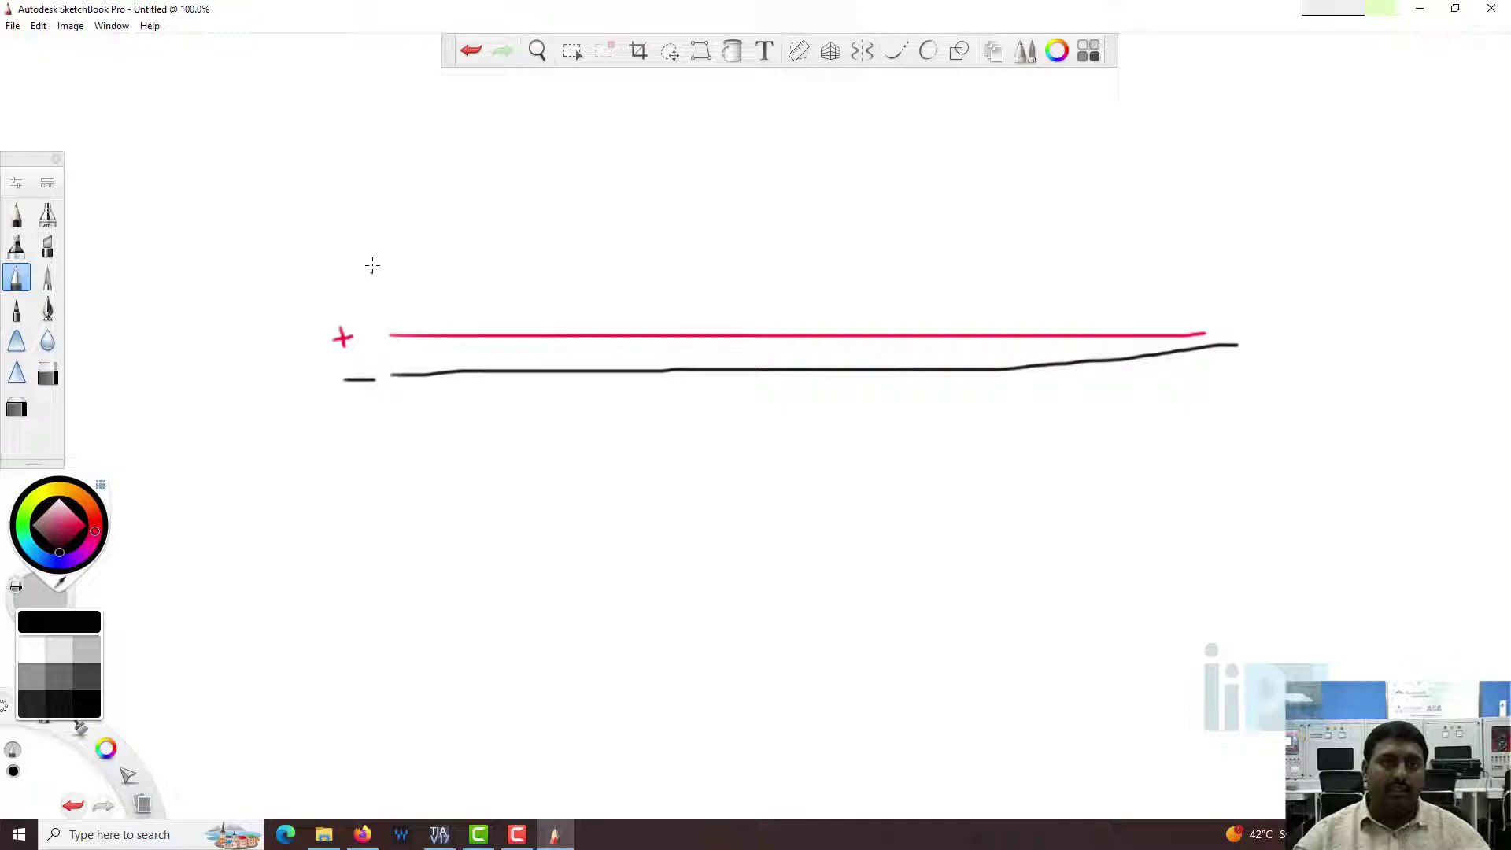
mouse_move(434, 227)
mouse_down()
mouse_move(472, 266)
mouse_move(484, 201)
mouse_move(425, 199)
mouse_up()
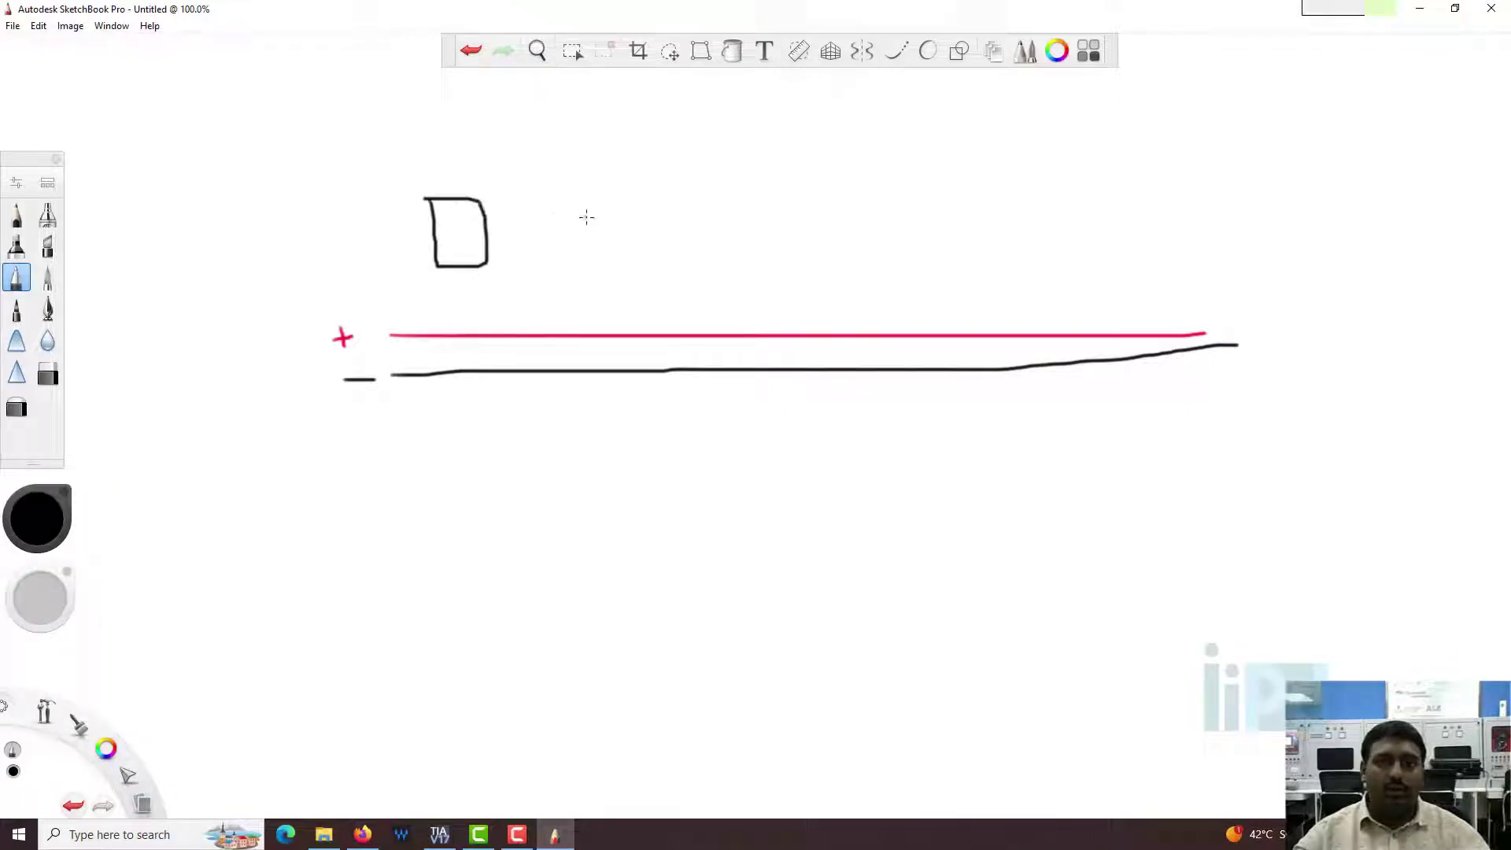
mouse_move(582, 193)
mouse_down()
mouse_move(596, 260)
mouse_move(665, 220)
mouse_move(565, 197)
mouse_up()
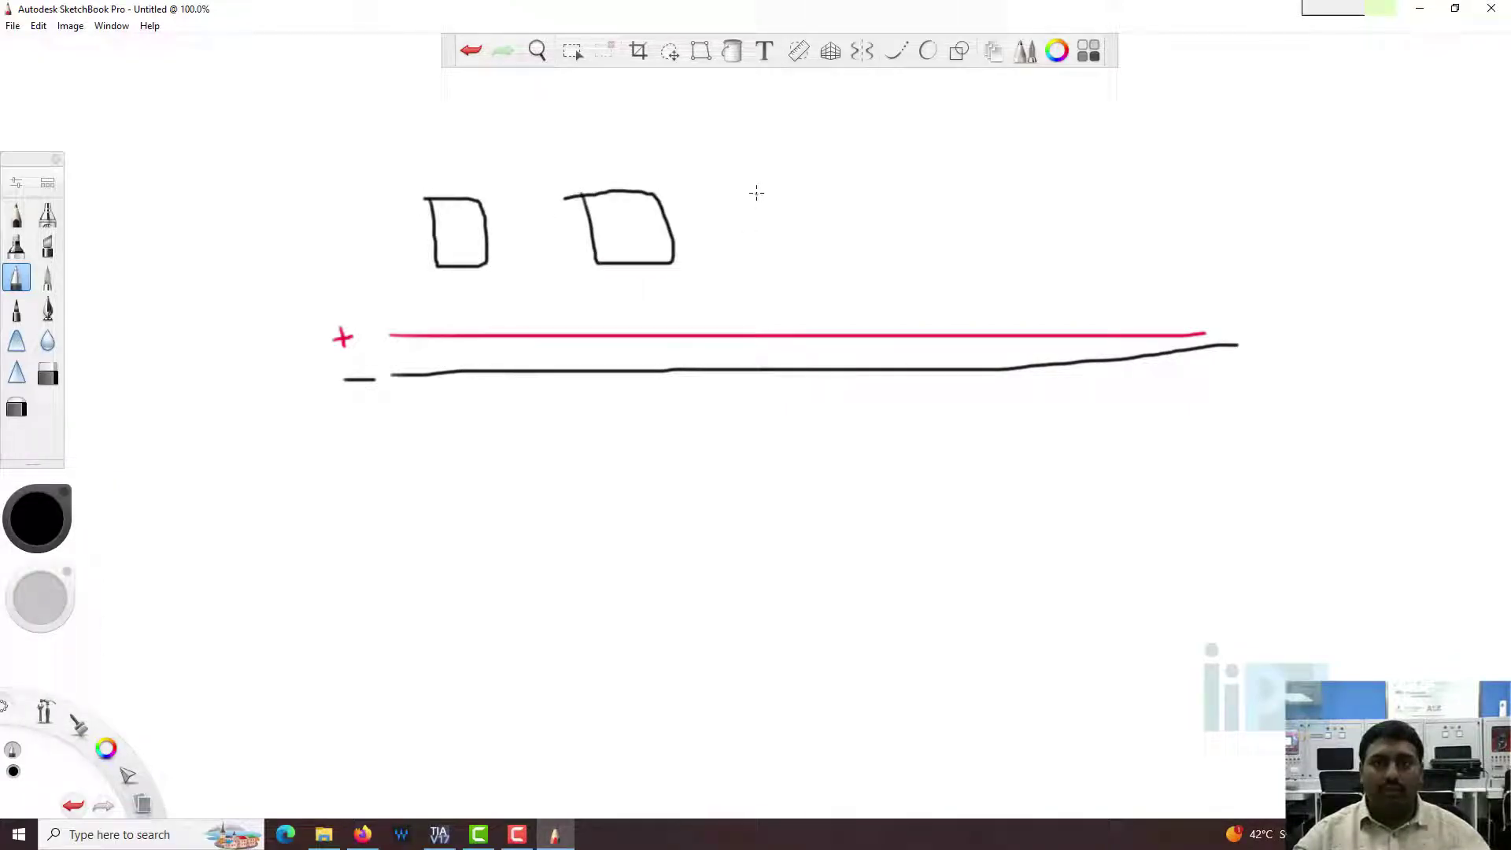
mouse_move(758, 193)
mouse_down()
mouse_move(815, 245)
mouse_move(800, 192)
mouse_move(758, 192)
mouse_up()
mouse_move(942, 194)
mouse_down()
mouse_move(960, 253)
mouse_move(1042, 201)
mouse_move(942, 202)
mouse_up()
mouse_move(1129, 209)
mouse_down()
mouse_move(1271, 245)
mouse_move(1216, 183)
mouse_move(1107, 208)
mouse_up()
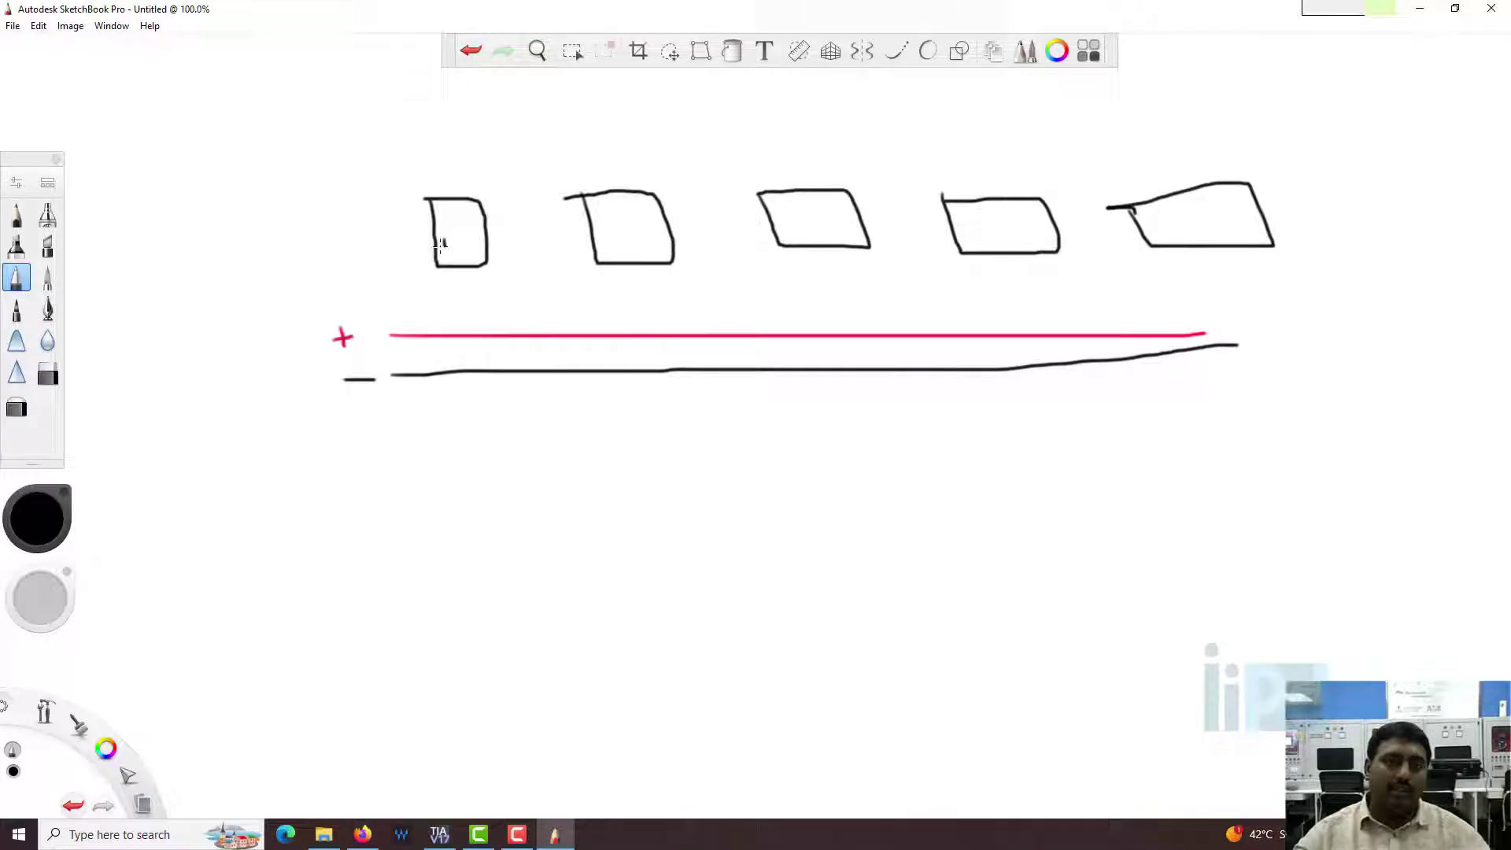
Label + and − terminals inside each of the five boxes.
drag(444, 238, 479, 245)
mouse_move(596, 231)
mouse_down()
mouse_move(603, 250)
mouse_move(685, 246)
mouse_up()
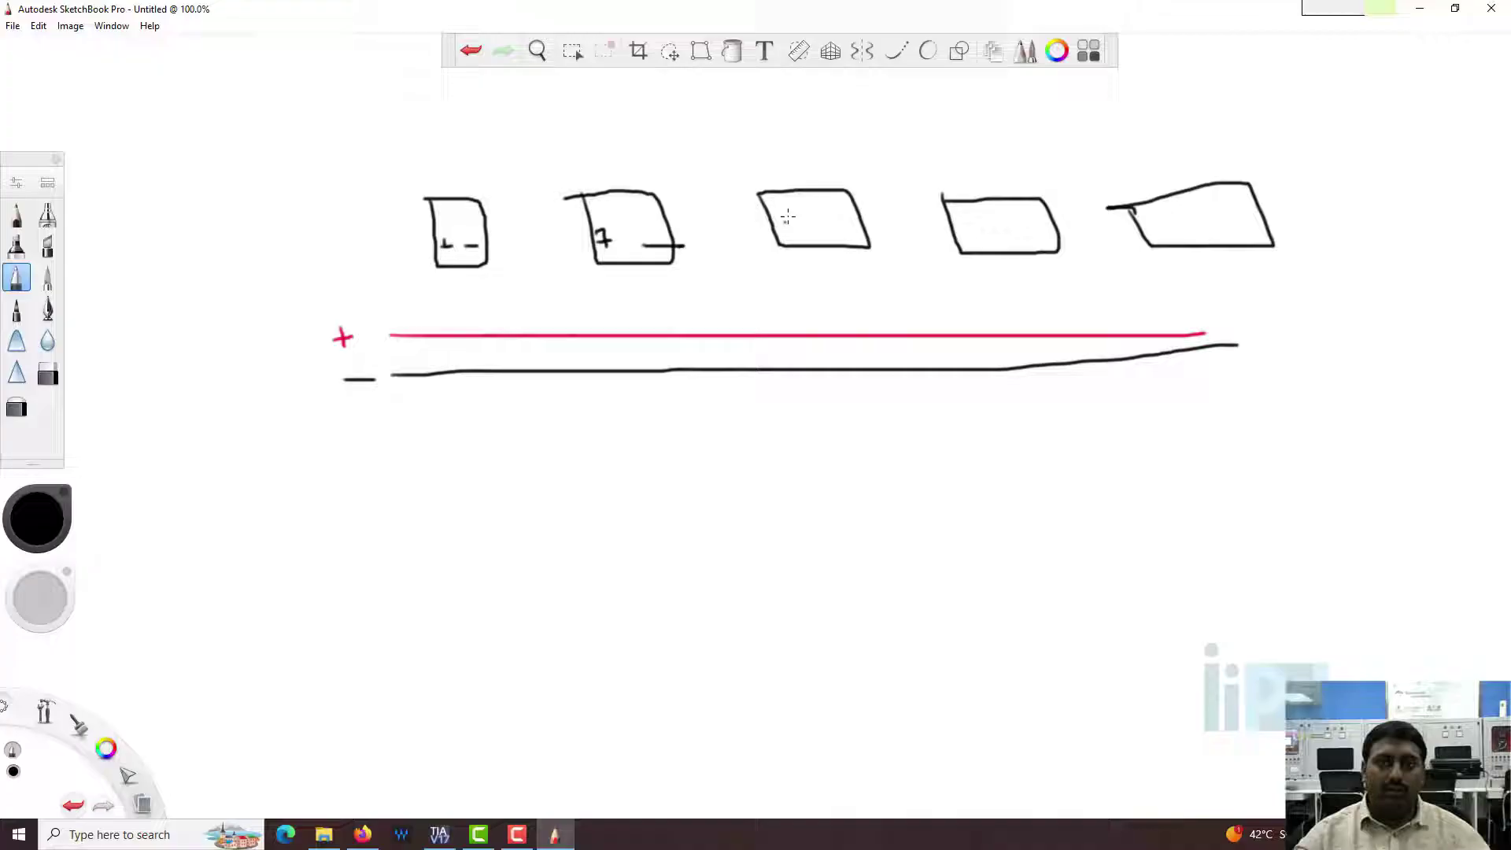
mouse_move(792, 217)
mouse_down()
mouse_move(792, 235)
mouse_move(805, 227)
mouse_up()
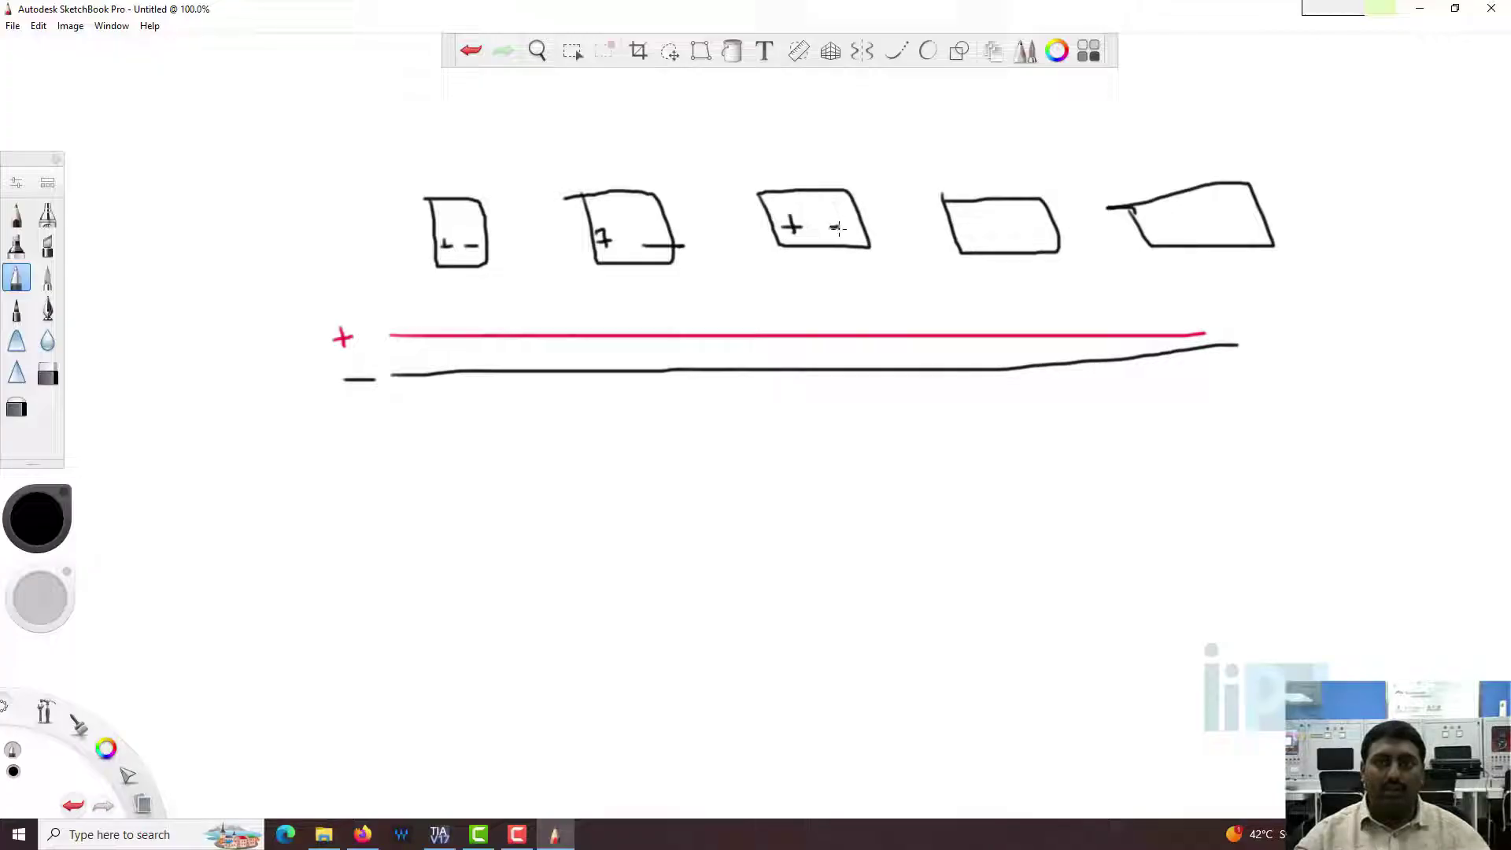
mouse_move(969, 223)
mouse_down()
mouse_move(972, 241)
mouse_move(1048, 231)
mouse_up()
mouse_move(1160, 220)
mouse_down()
mouse_move(1161, 235)
mouse_move(1249, 226)
mouse_up()
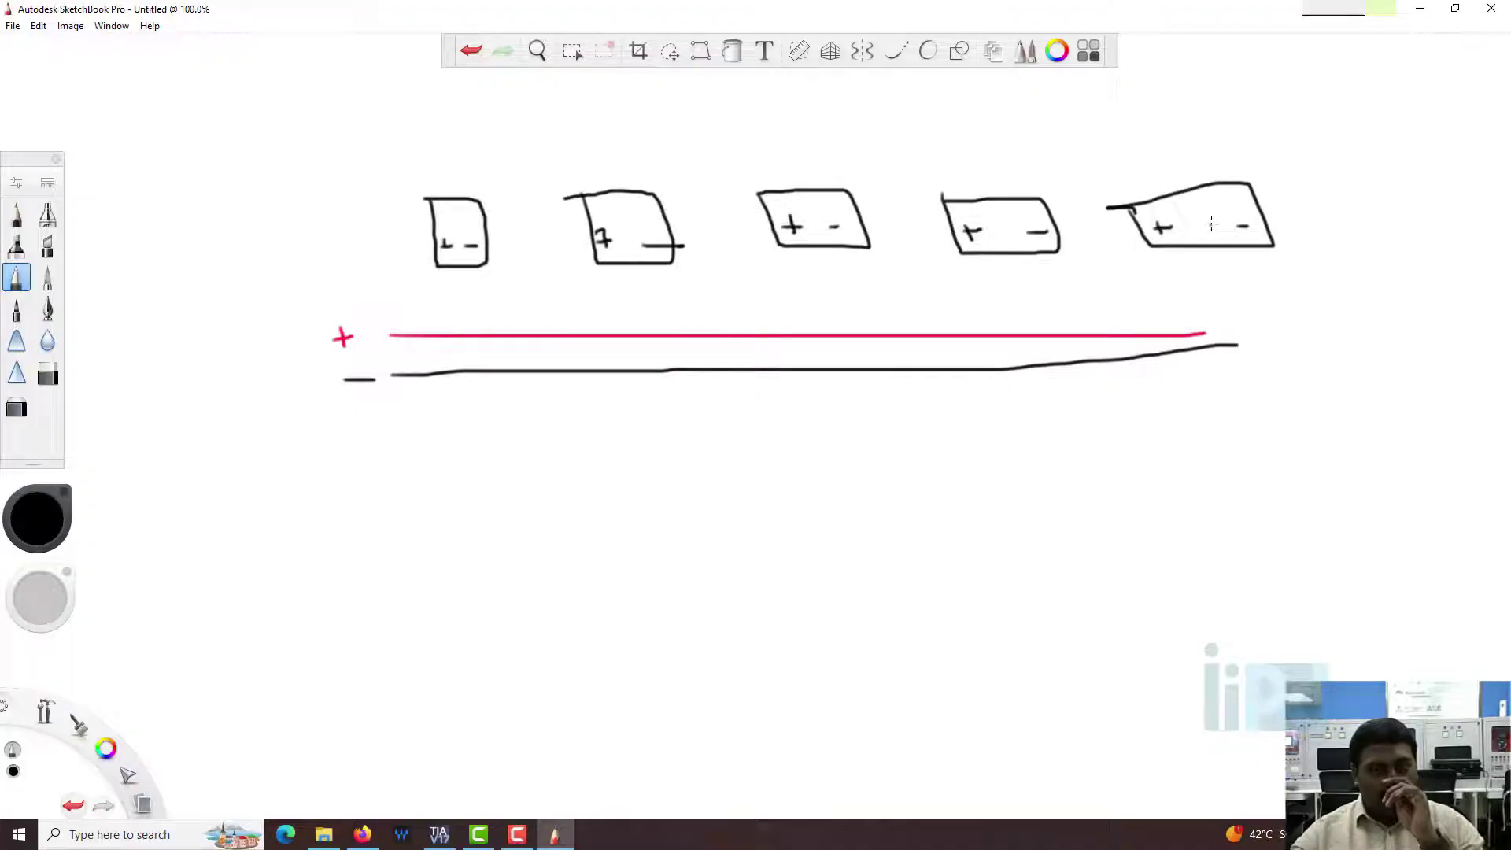
Wire the first box to both bus lines and daisy-chain each box to the next.
drag(444, 248, 460, 333)
drag(473, 251, 505, 364)
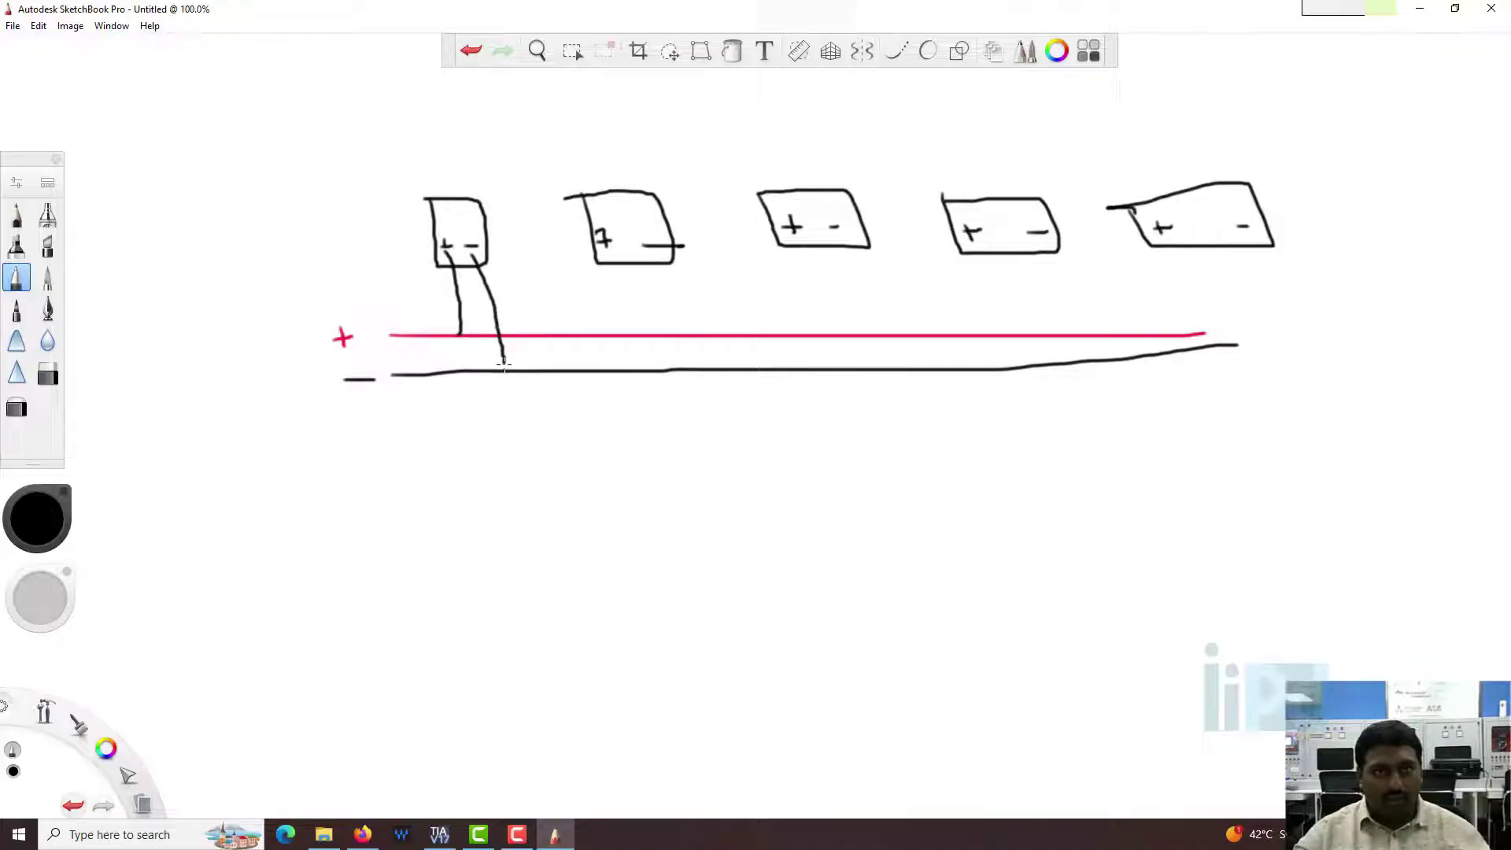
mouse_move(475, 264)
mouse_down()
mouse_move(641, 321)
mouse_move(665, 250)
mouse_up()
mouse_move(455, 264)
mouse_down()
mouse_move(521, 307)
mouse_move(596, 264)
mouse_move(768, 311)
mouse_move(779, 244)
mouse_up()
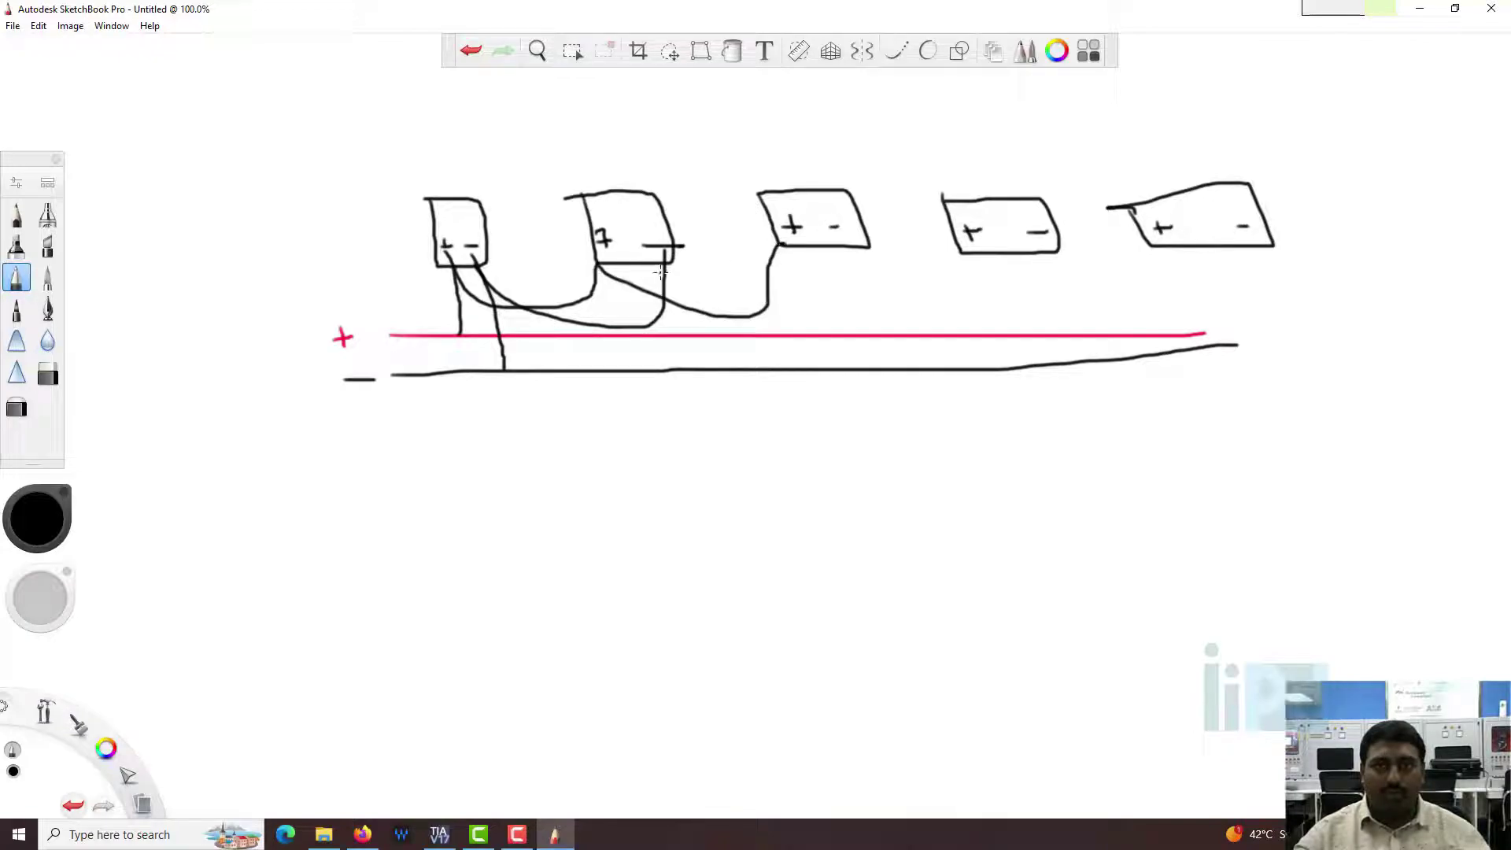
mouse_move(665, 266)
mouse_down()
mouse_move(790, 291)
mouse_move(832, 246)
mouse_move(826, 278)
mouse_move(965, 259)
mouse_up()
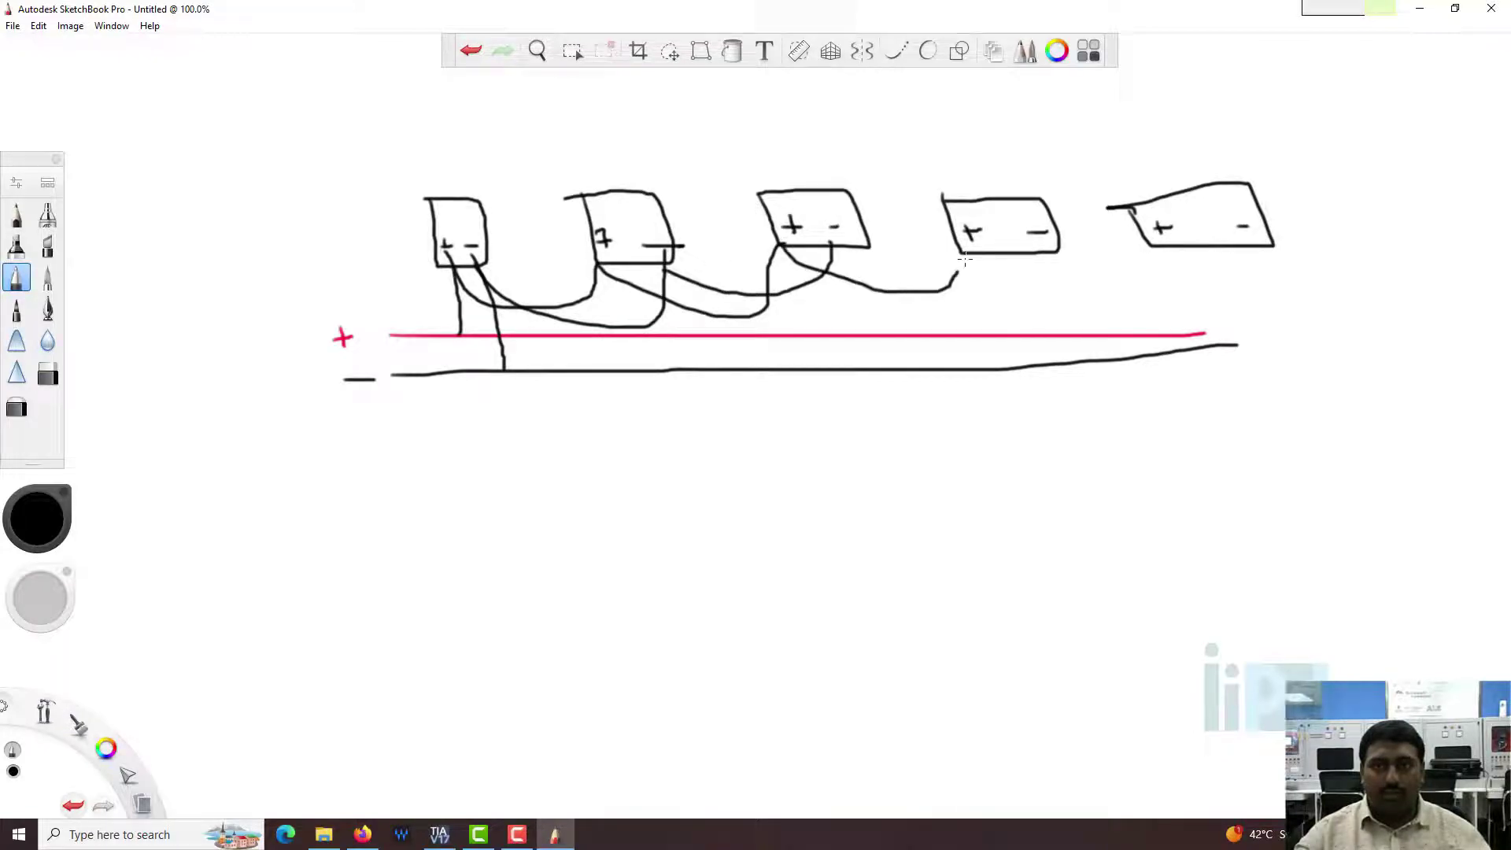
mouse_move(836, 248)
mouse_down()
mouse_move(1039, 275)
mouse_move(1050, 249)
mouse_move(1125, 291)
mouse_move(1157, 244)
mouse_up()
mouse_move(1051, 246)
mouse_down()
mouse_move(1058, 259)
mouse_move(1208, 273)
mouse_move(1258, 237)
mouse_up()
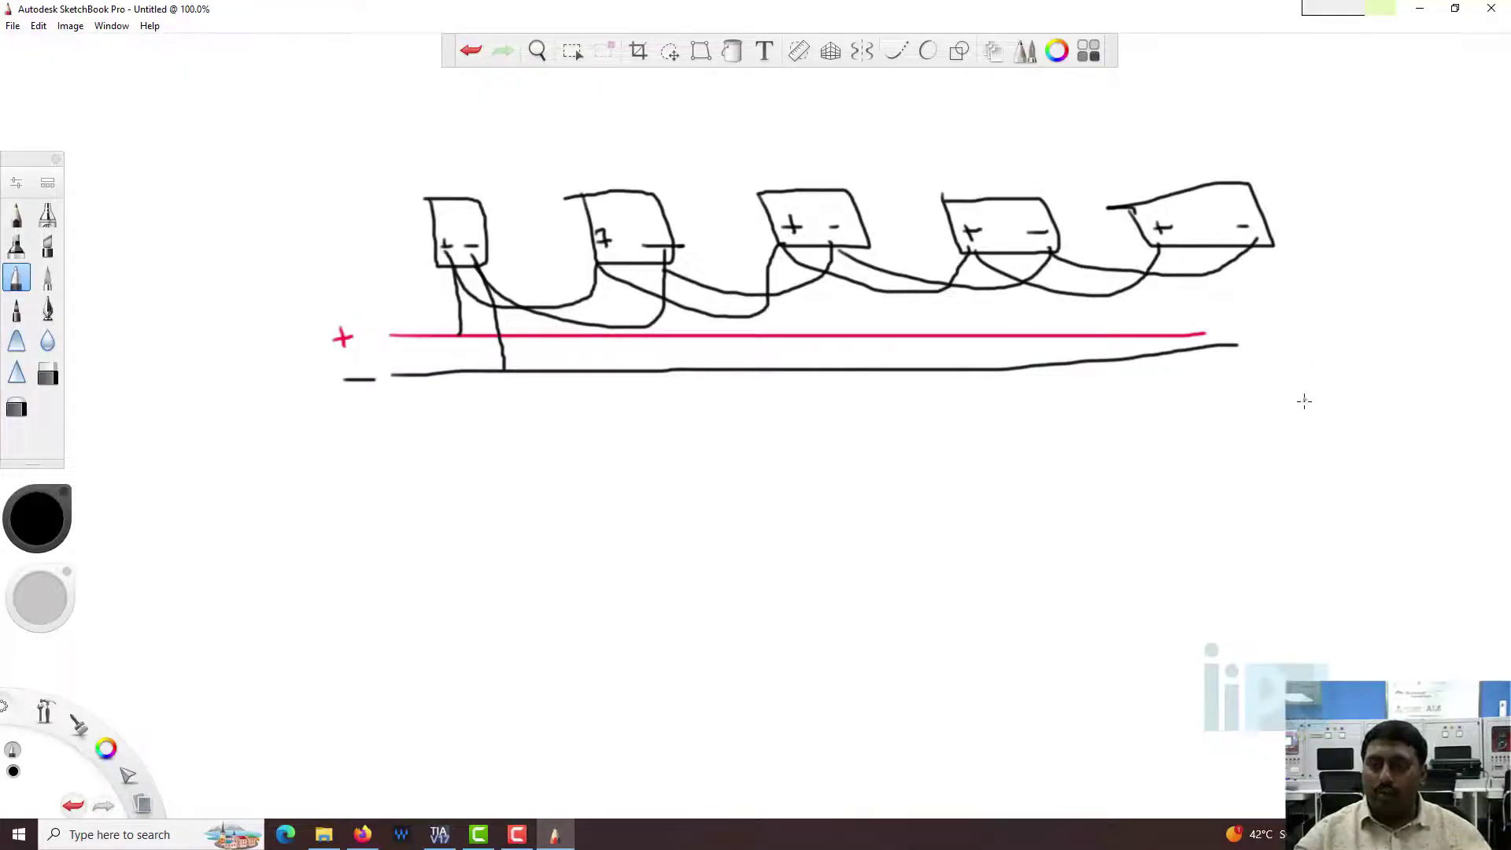
Draw a large PLC board box at the lower right and label its TA+ and TB terminals.
drag(1288, 474, 1369, 658)
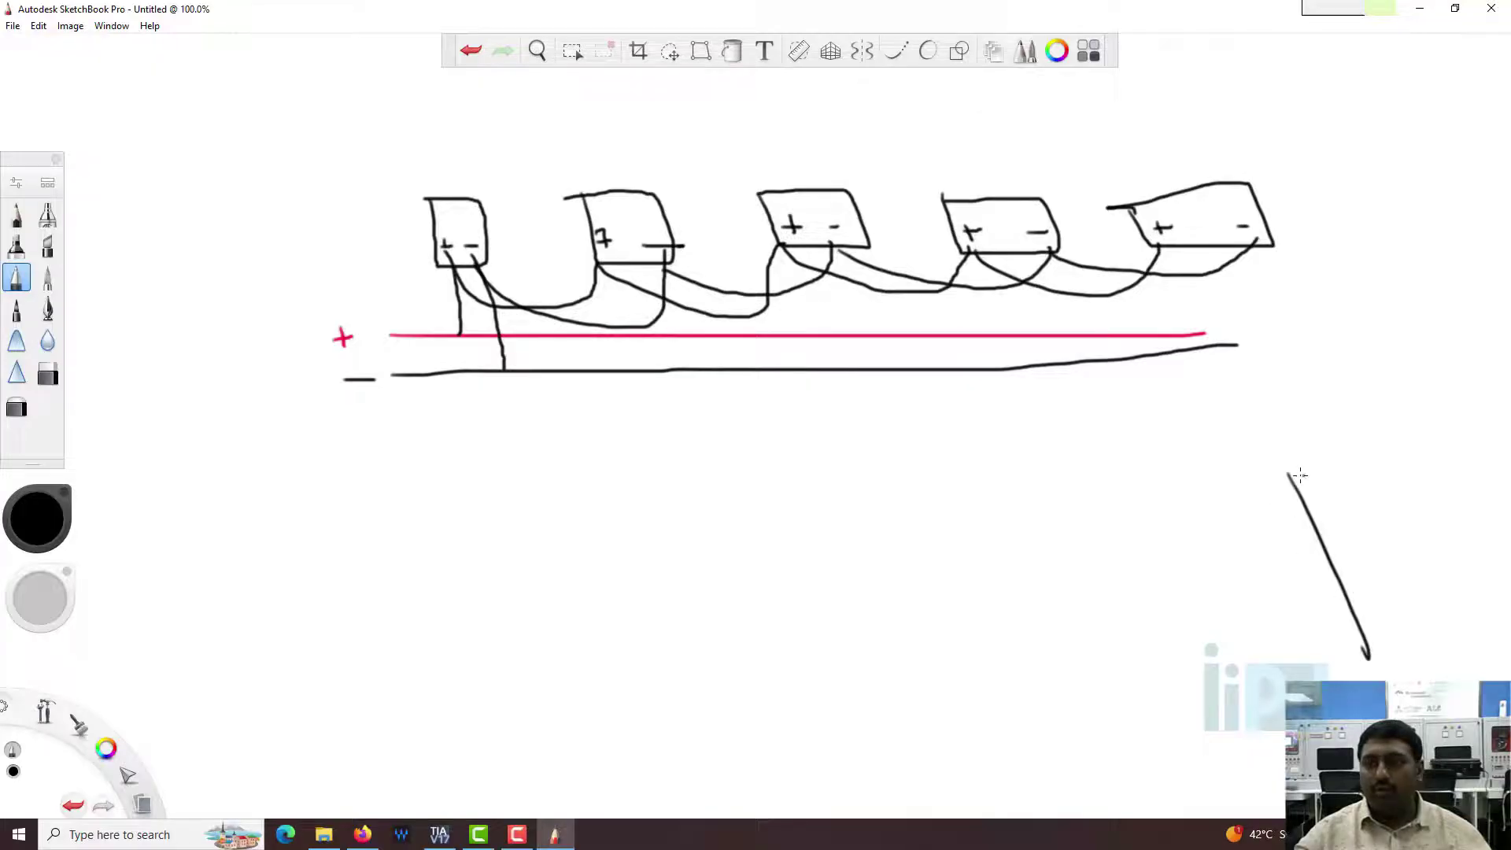
mouse_move(1297, 475)
mouse_down()
mouse_move(1501, 420)
mouse_move(1510, 626)
mouse_up()
drag(1408, 658, 1509, 630)
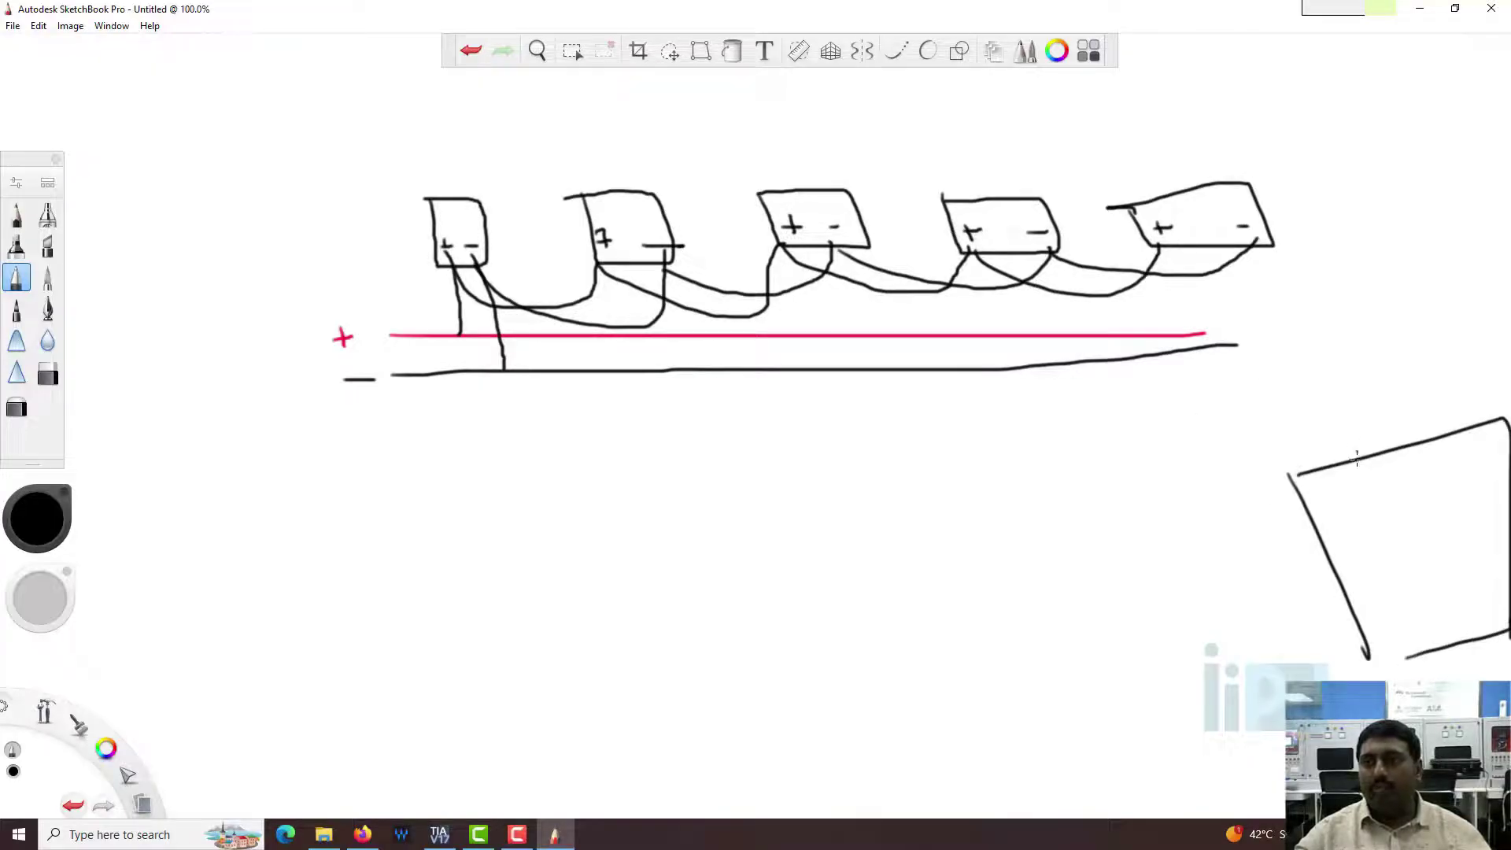
mouse_move(1393, 472)
mouse_down()
mouse_move(1401, 491)
mouse_move(1409, 477)
mouse_move(1365, 486)
mouse_move(1368, 500)
mouse_move(1472, 465)
mouse_up()
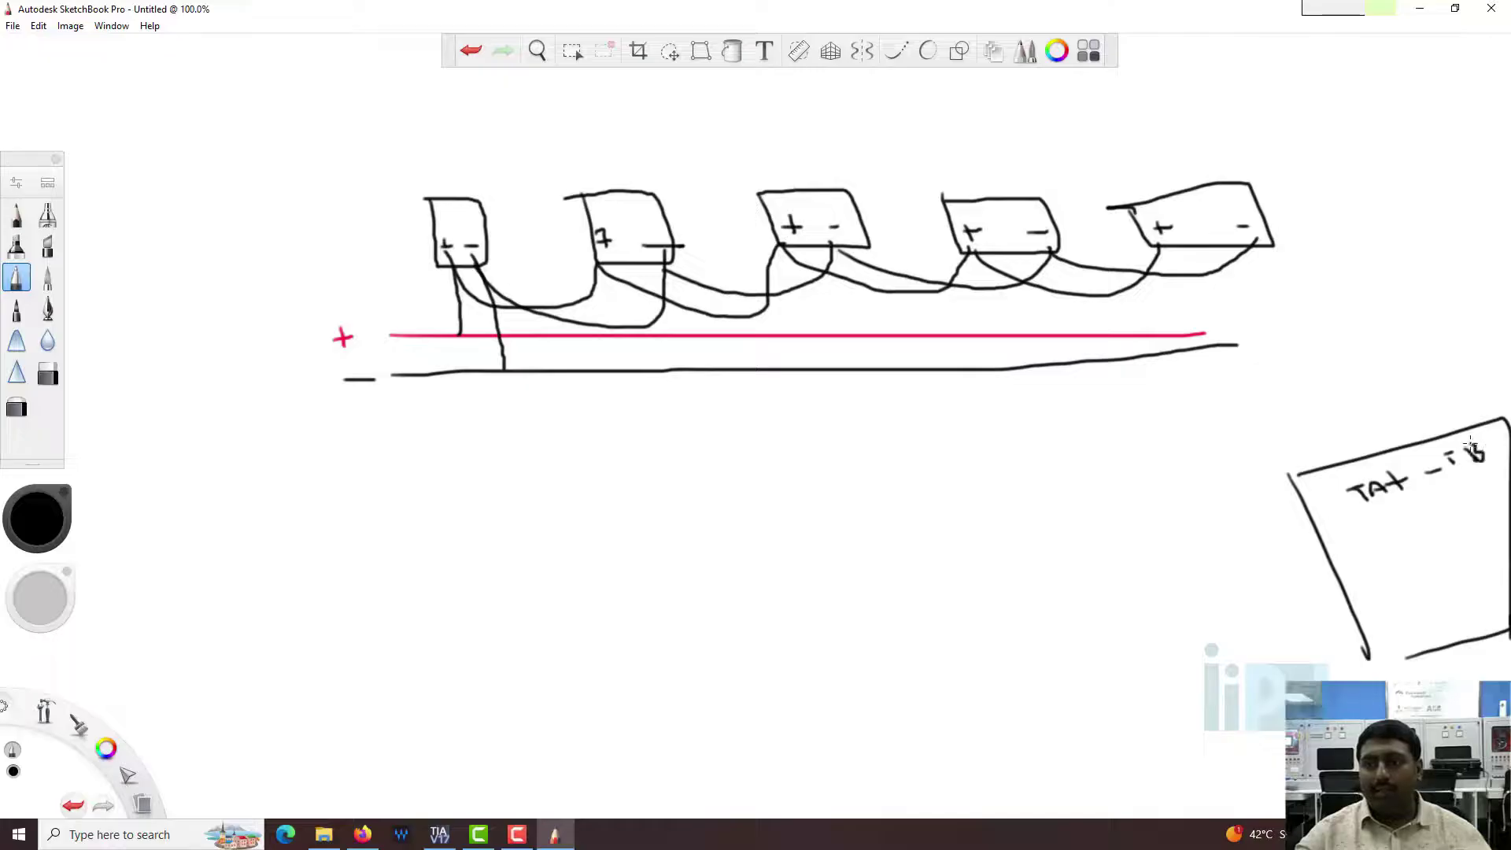
Check the TIA Portal project and the CB 1241 picture in Google Images, then return to TIA Portal.
click(439, 832)
click(363, 834)
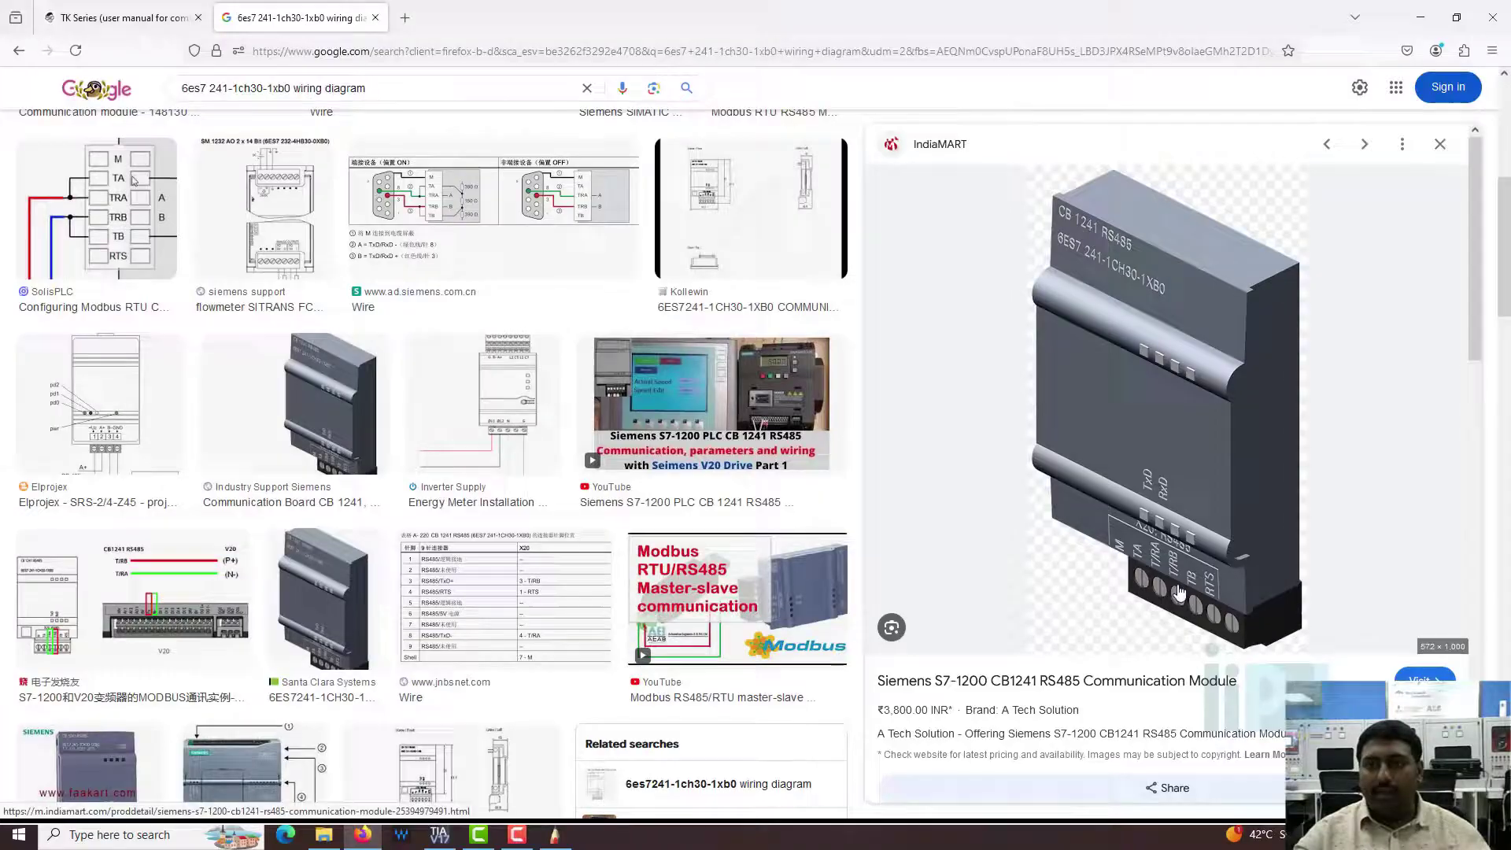
key(alt+Tab)
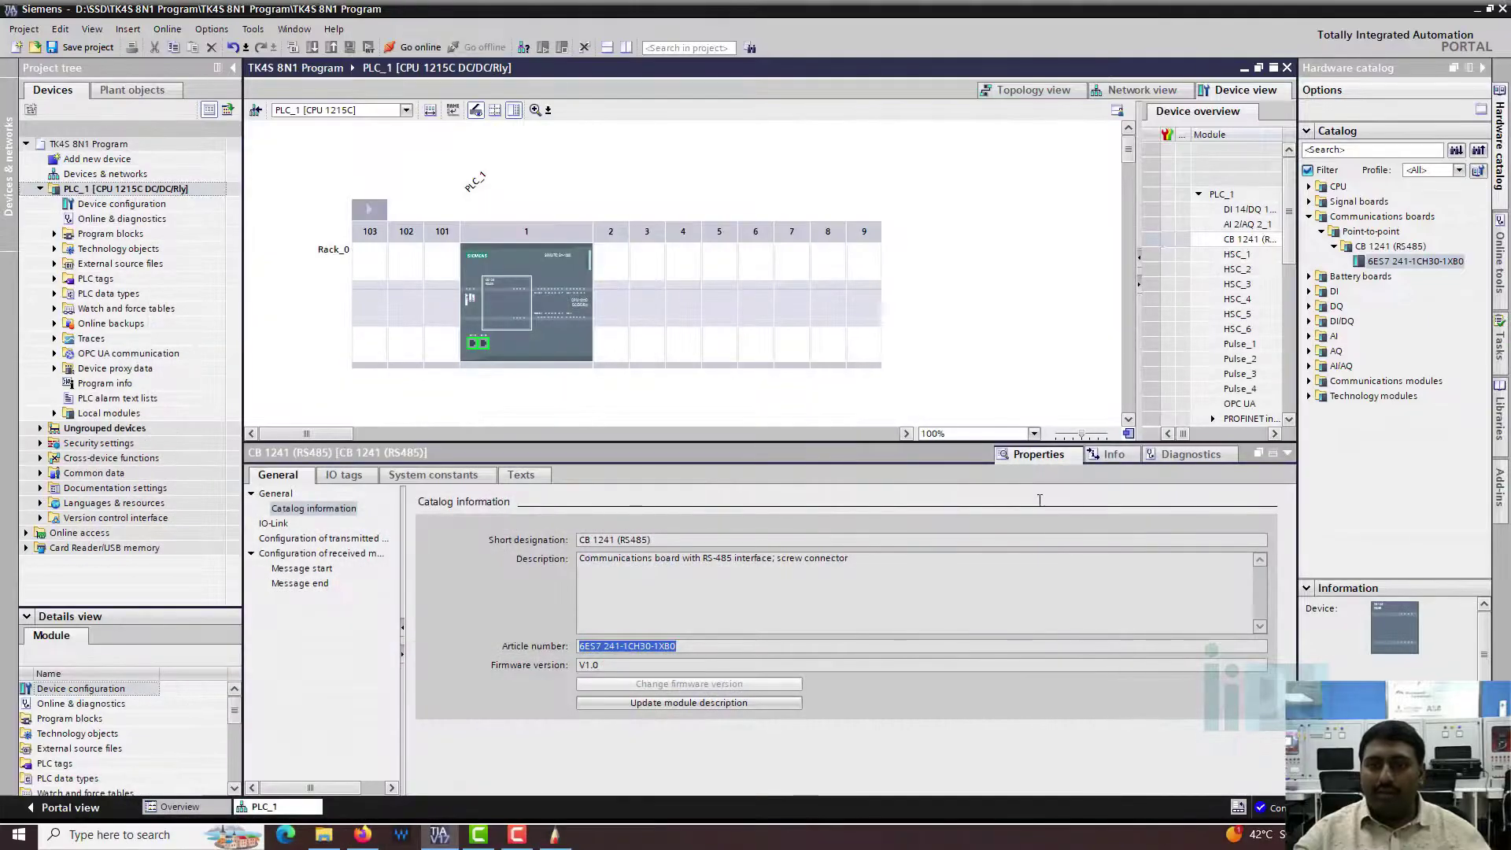
Mark a terminal point under TA+ and run the black line to it.
click(554, 835)
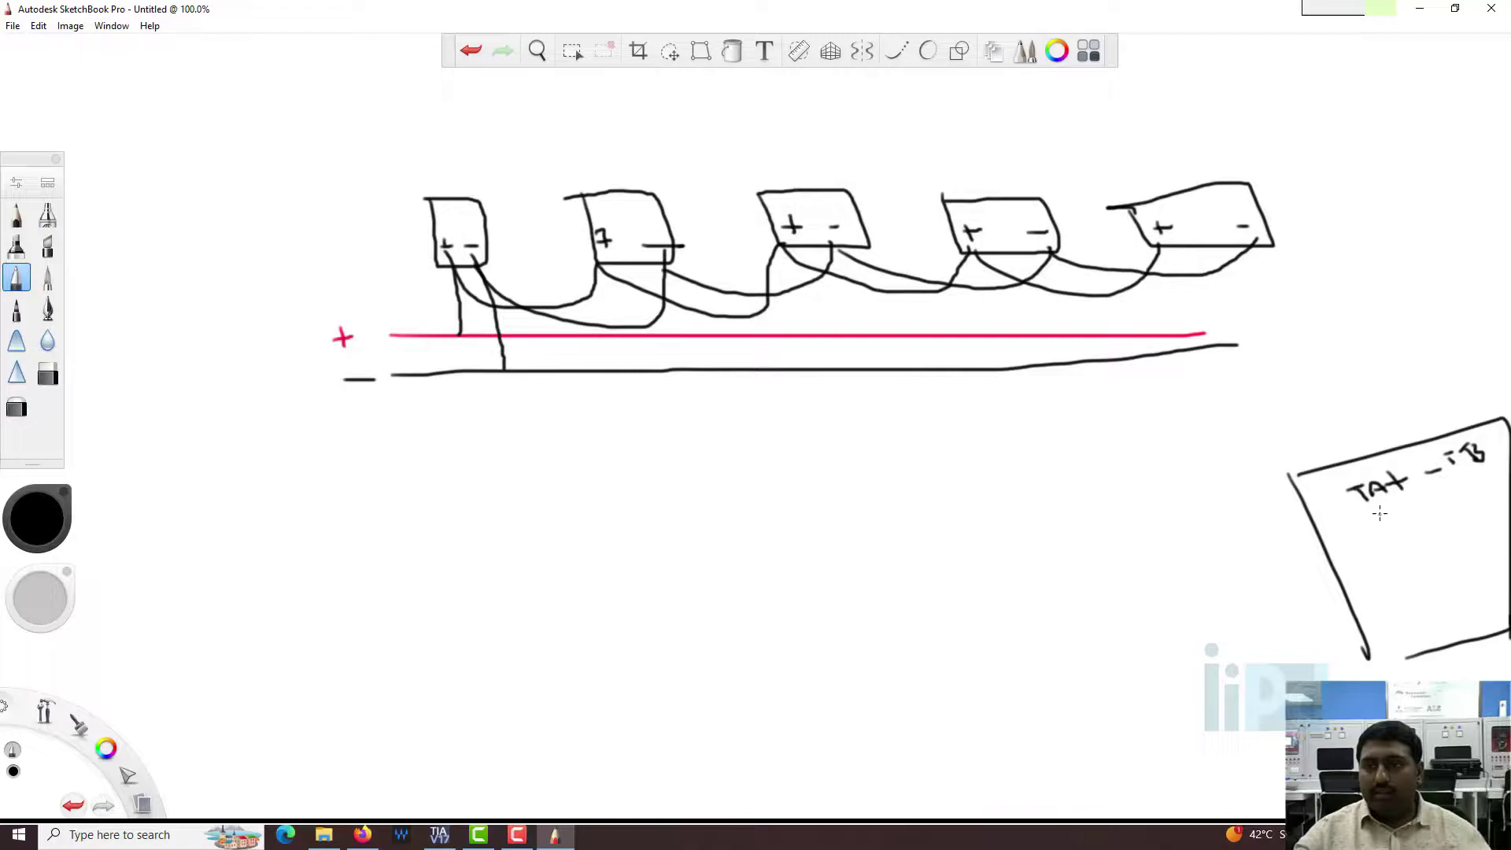
mouse_move(1379, 513)
mouse_down()
mouse_move(1409, 523)
mouse_move(1414, 495)
mouse_move(1472, 496)
mouse_move(1486, 471)
mouse_up()
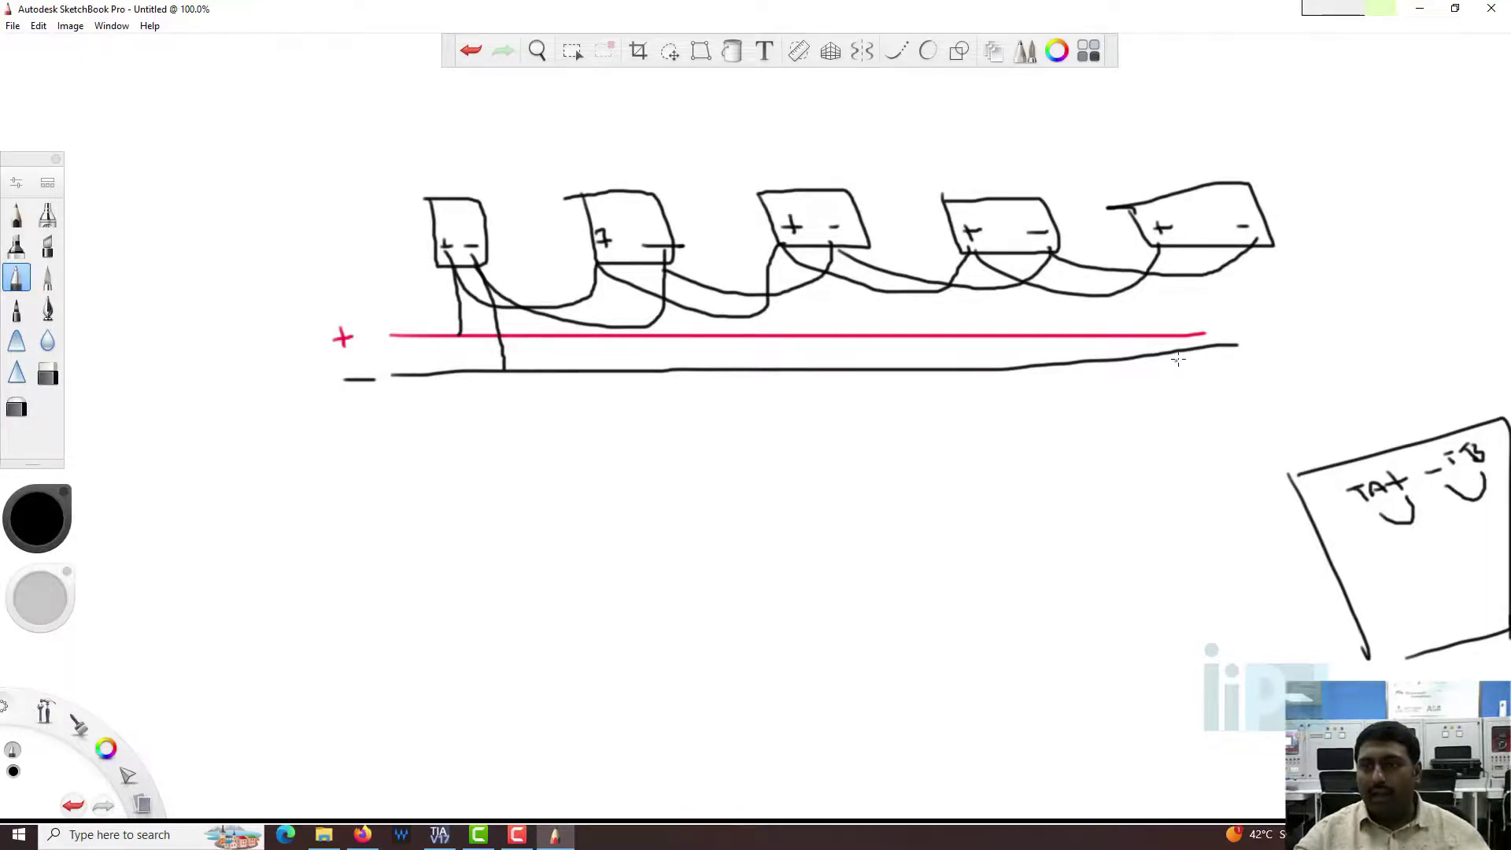
mouse_move(1215, 344)
mouse_down()
mouse_move(1307, 384)
mouse_move(1382, 451)
mouse_up()
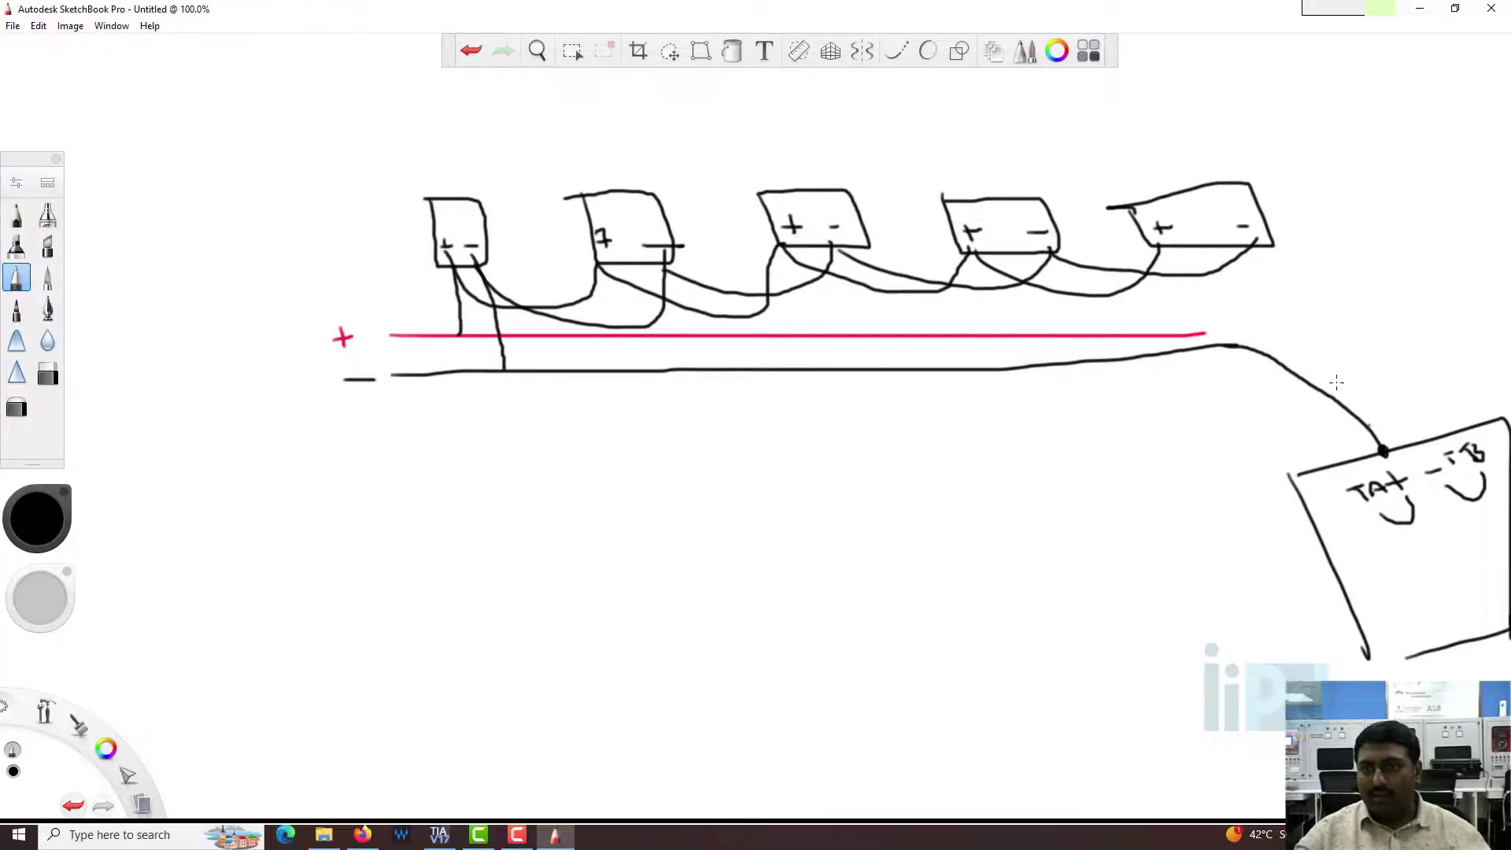
Draw a red line to the TB terminal, then minimize SketchBook to show TIA Portal.
click(44, 513)
click(81, 528)
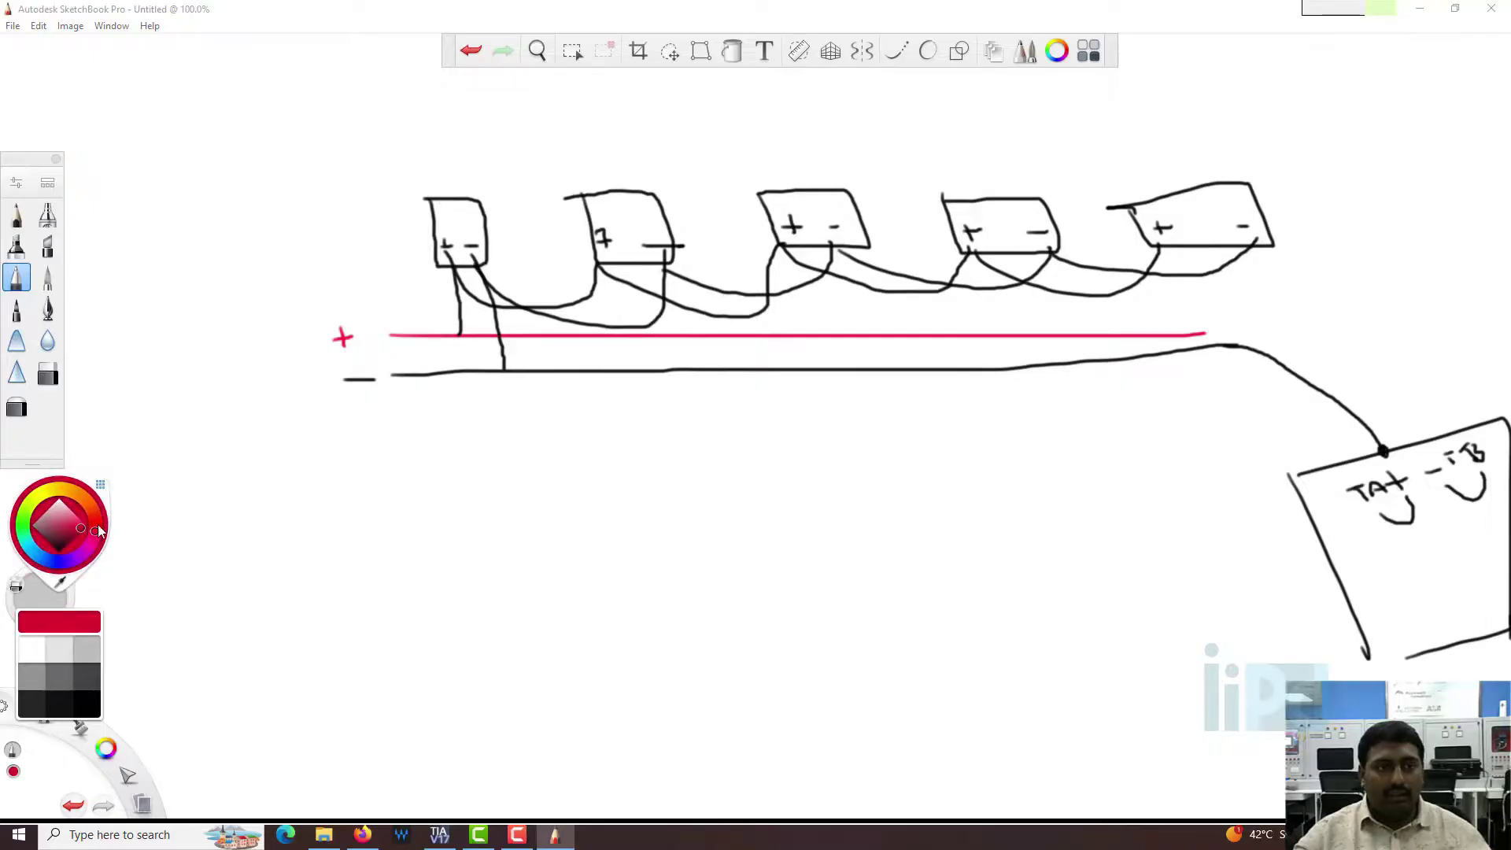
mouse_move(1218, 332)
mouse_down()
mouse_move(1338, 330)
mouse_move(1425, 414)
mouse_move(1427, 439)
mouse_up()
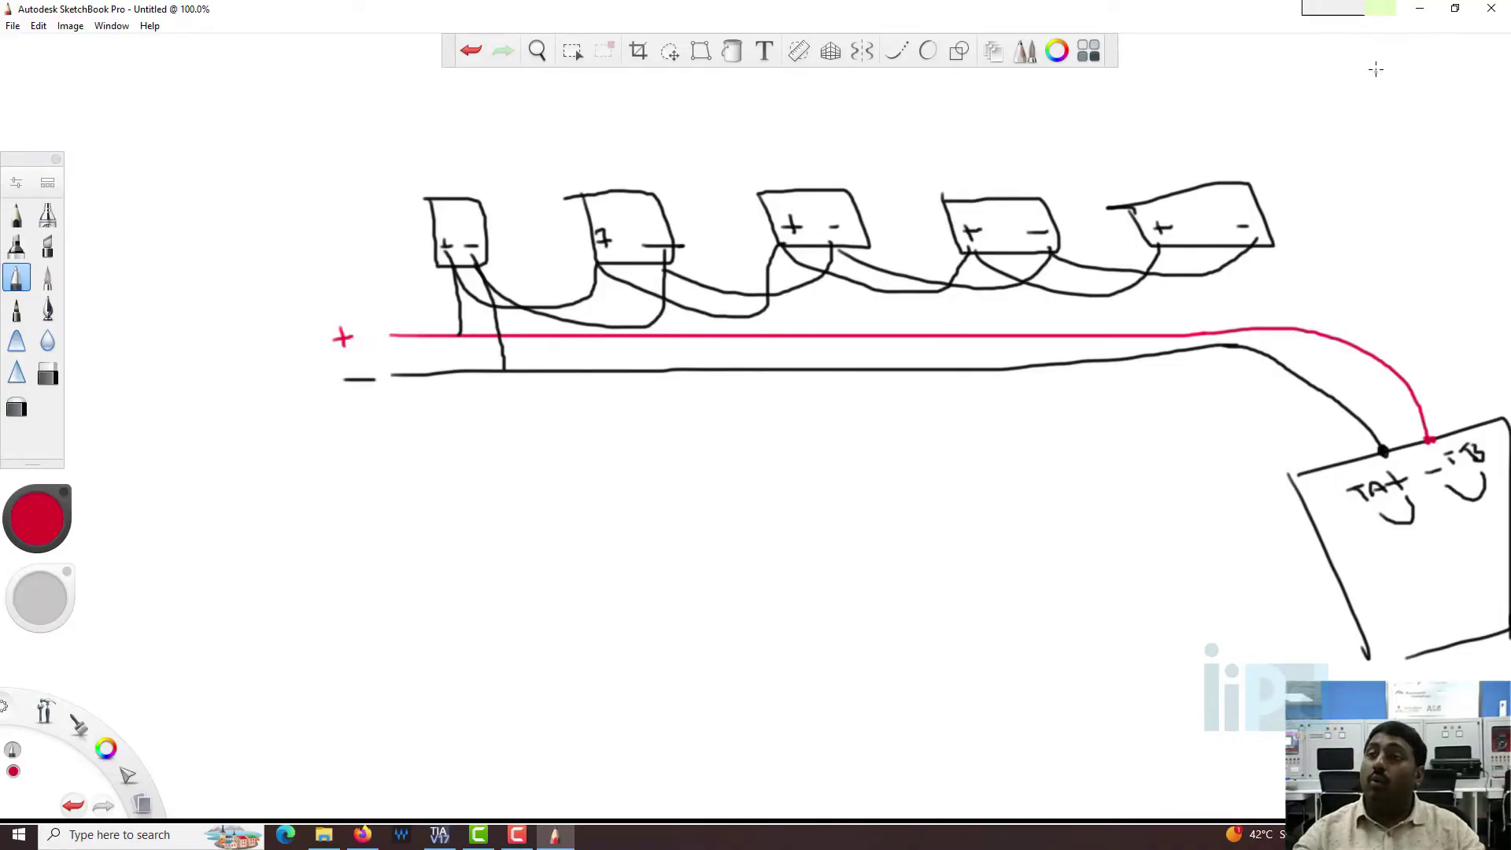
click(1420, 8)
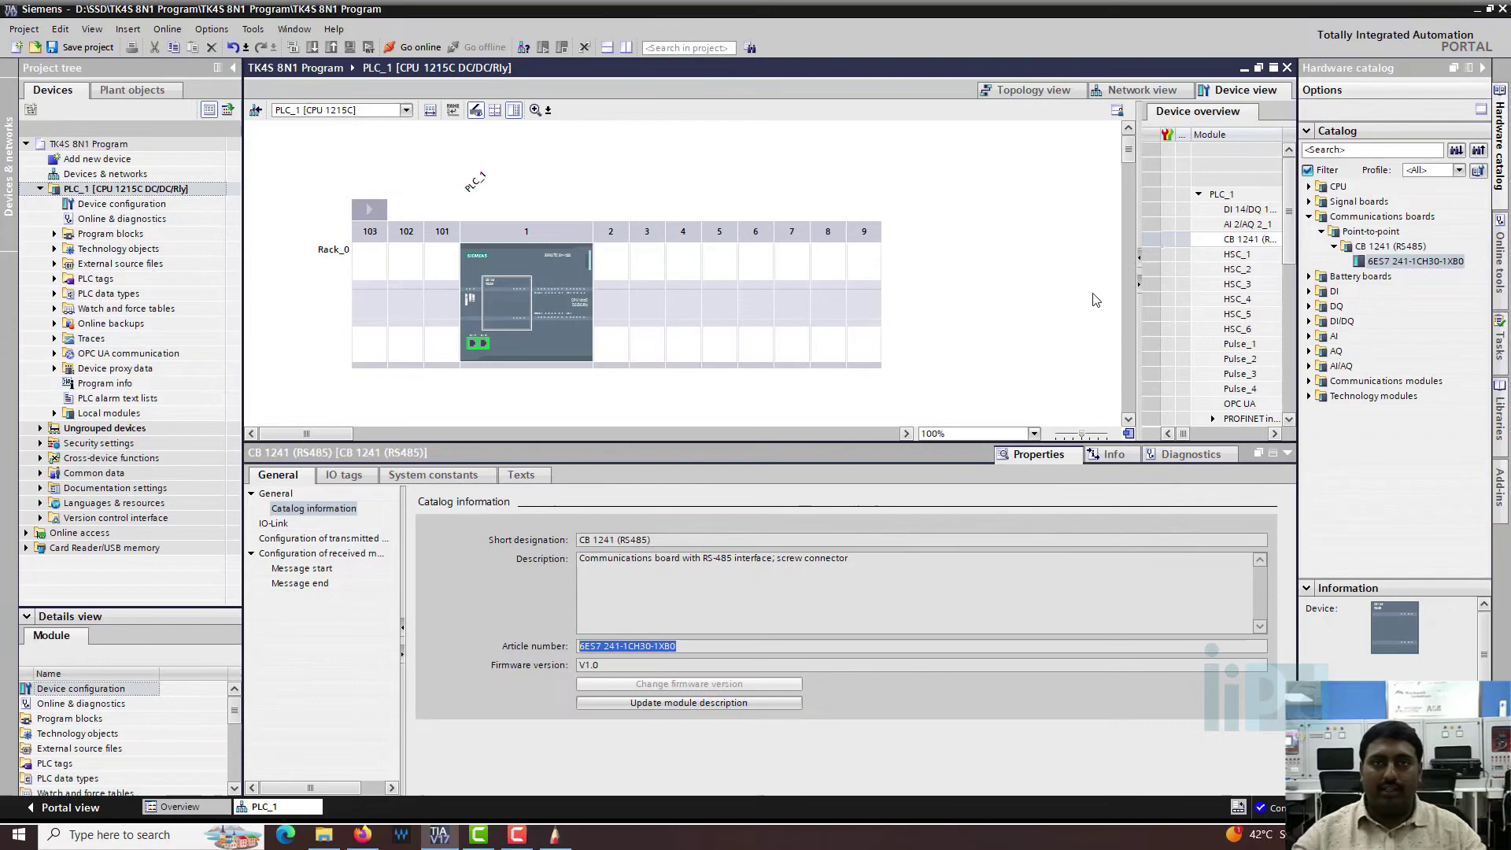